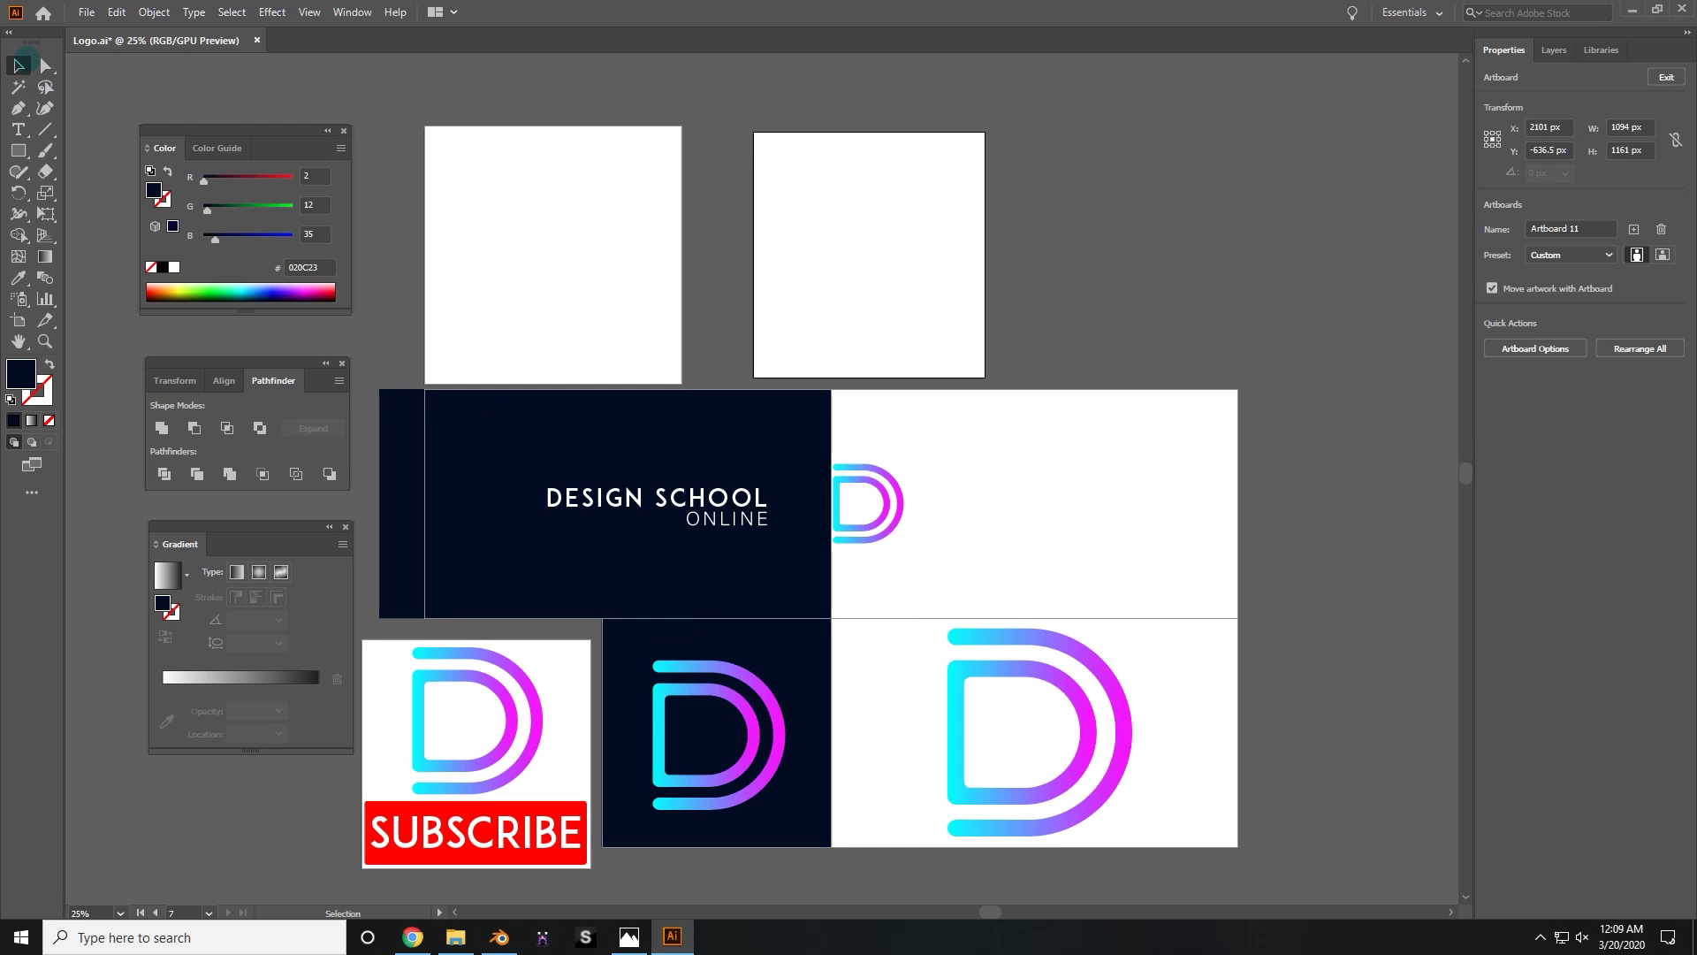
- Place a copy of the D logo on the empty upper artboard and recolor its fill to solid white
drag(1072, 478, 612, 403)
click(13, 420)
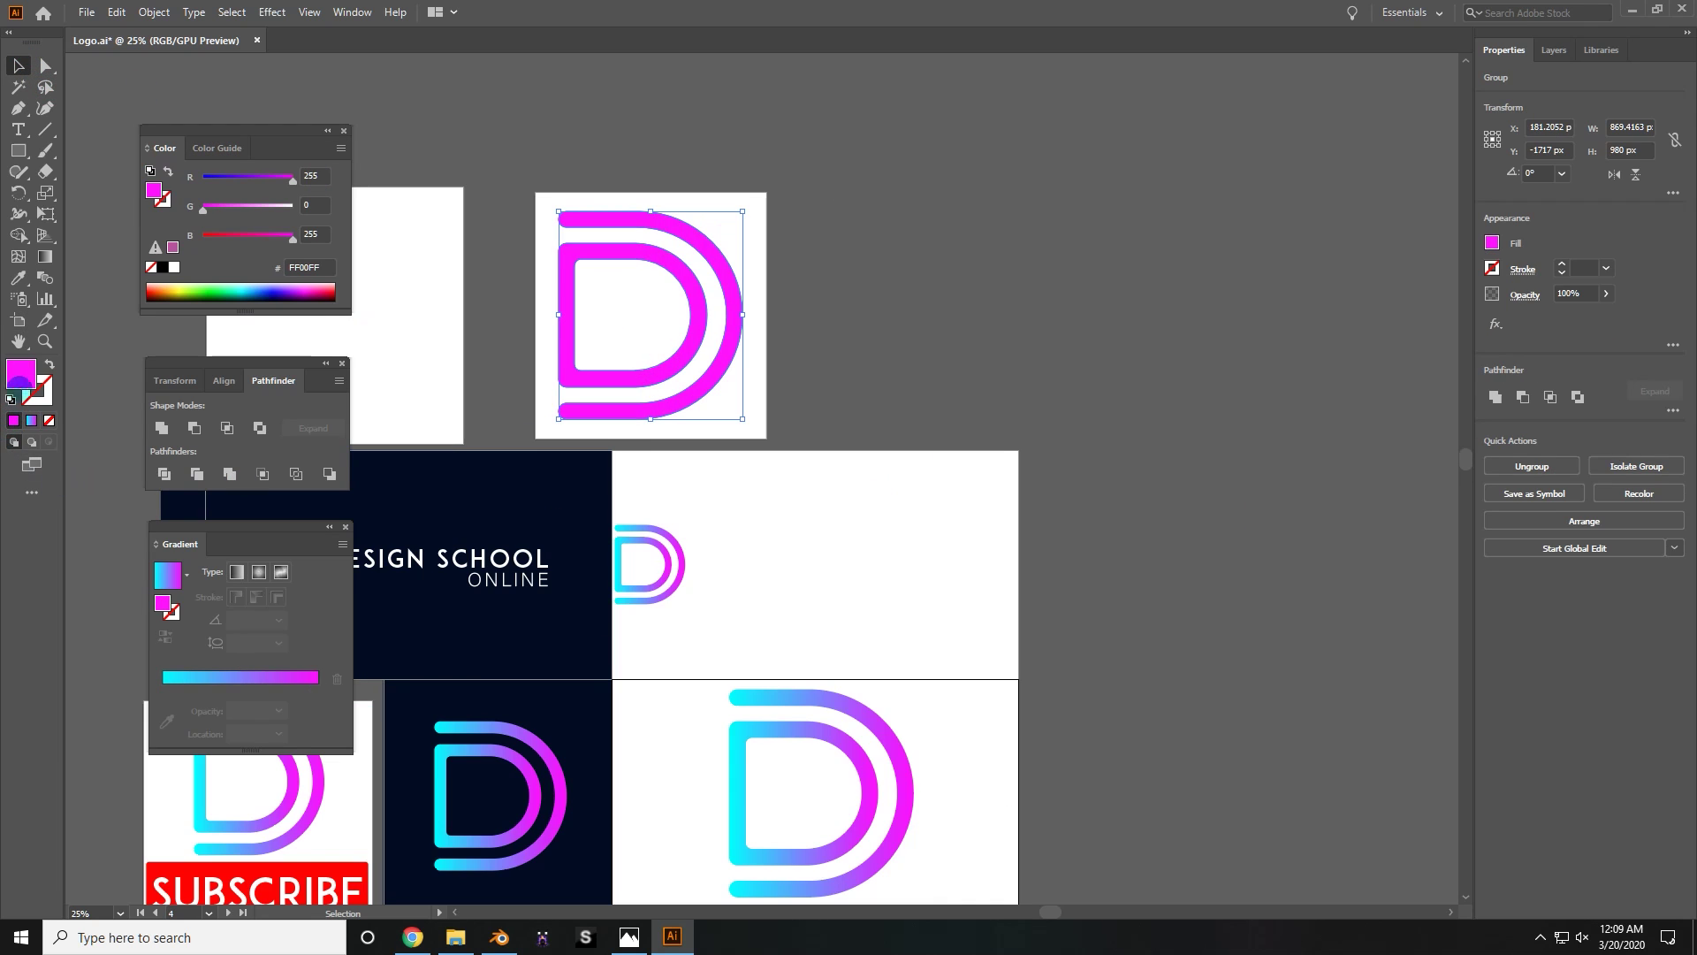
double_click(19, 378)
click(1026, 176)
click(1432, 188)
click(1432, 188)
- Start exporting the white logo with Export As
click(85, 12)
mouse_move(159, 323)
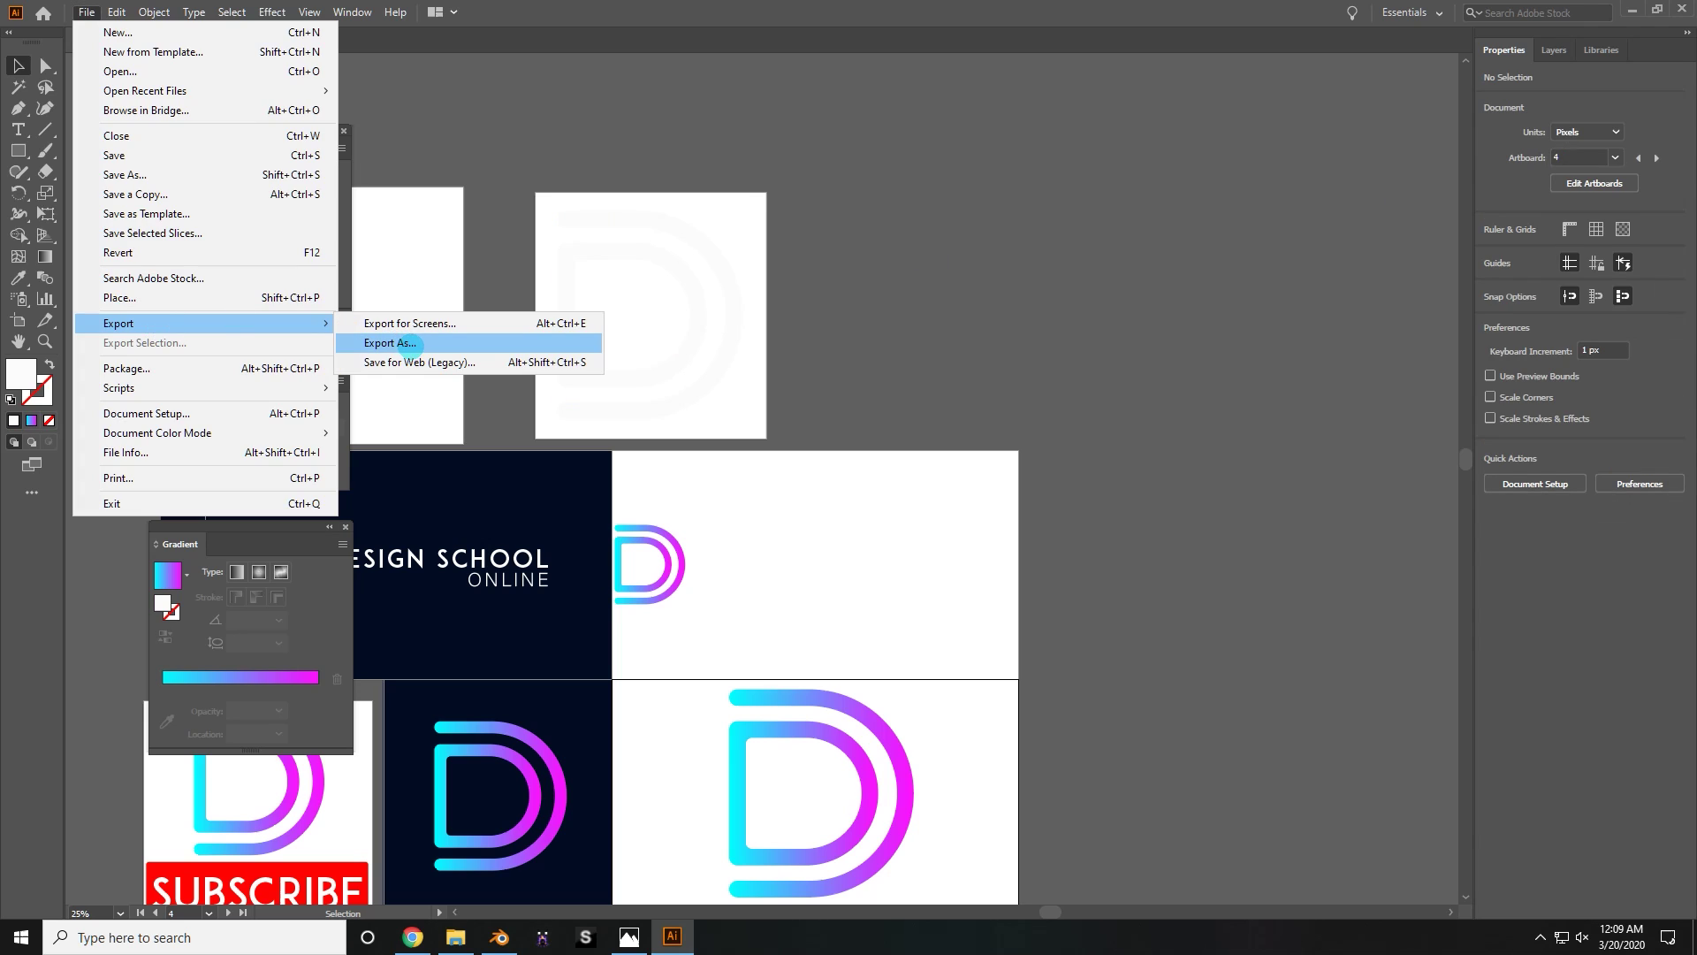
click(389, 342)
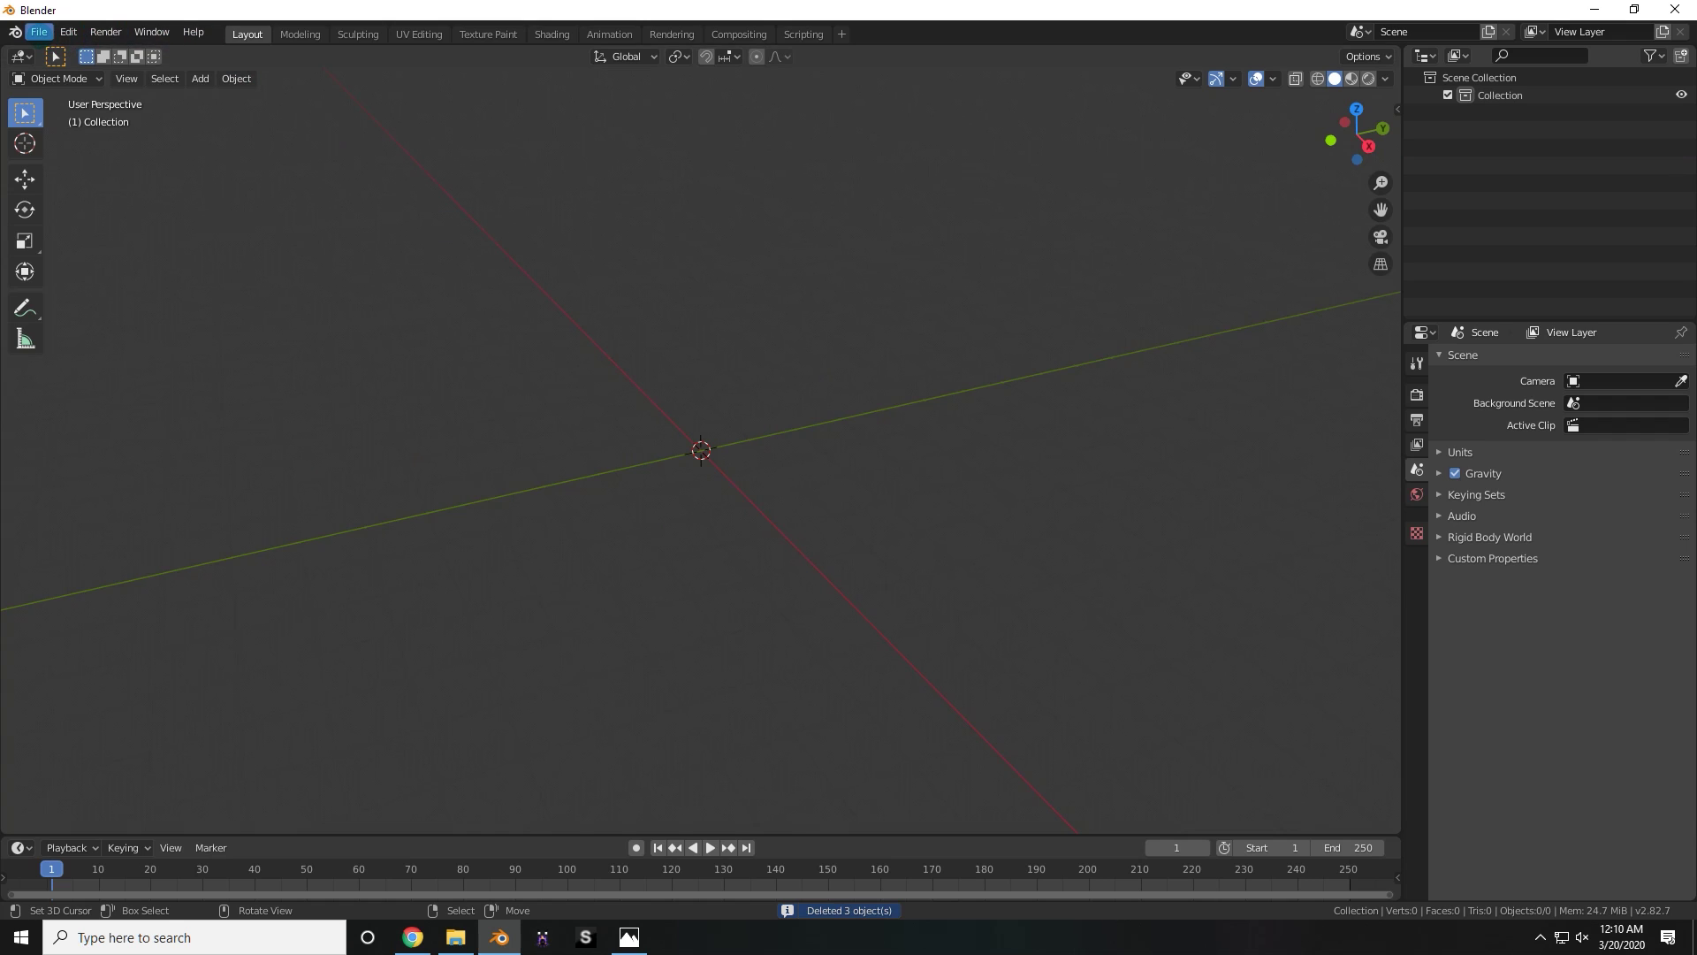
- Switch to Blender and import Logo-White-06.svg as a Scalable Vector Graphics file into the empty scene
click(39, 32)
mouse_move(129, 269)
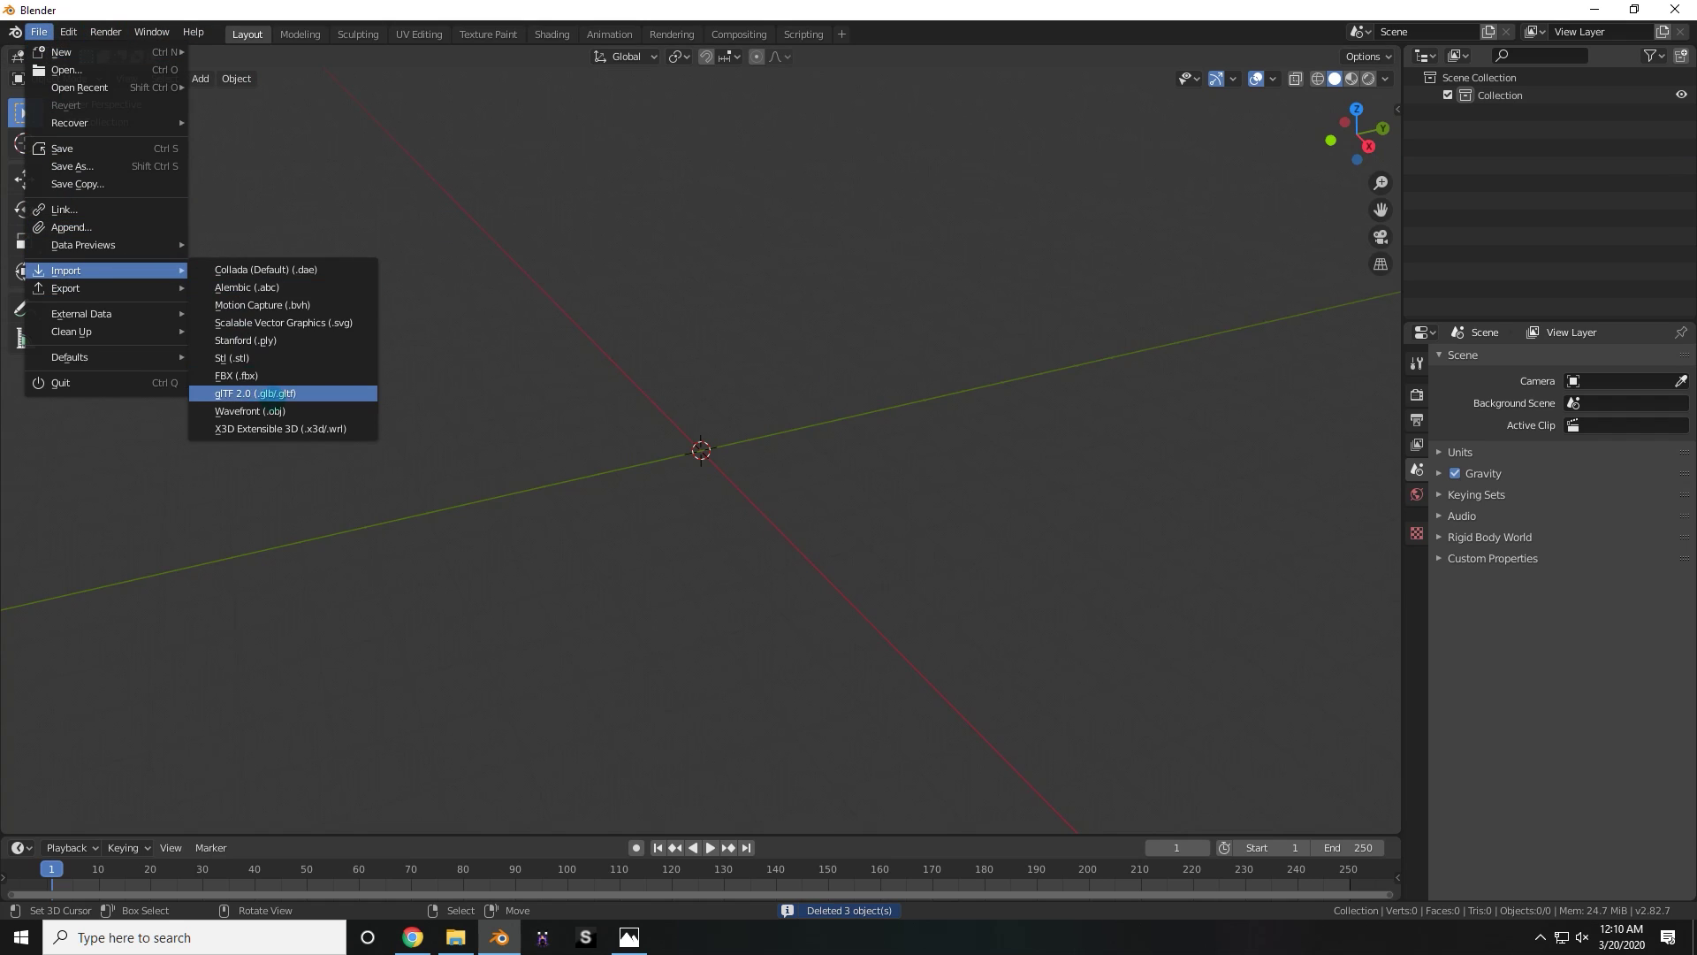
click(282, 323)
double_click(862, 354)
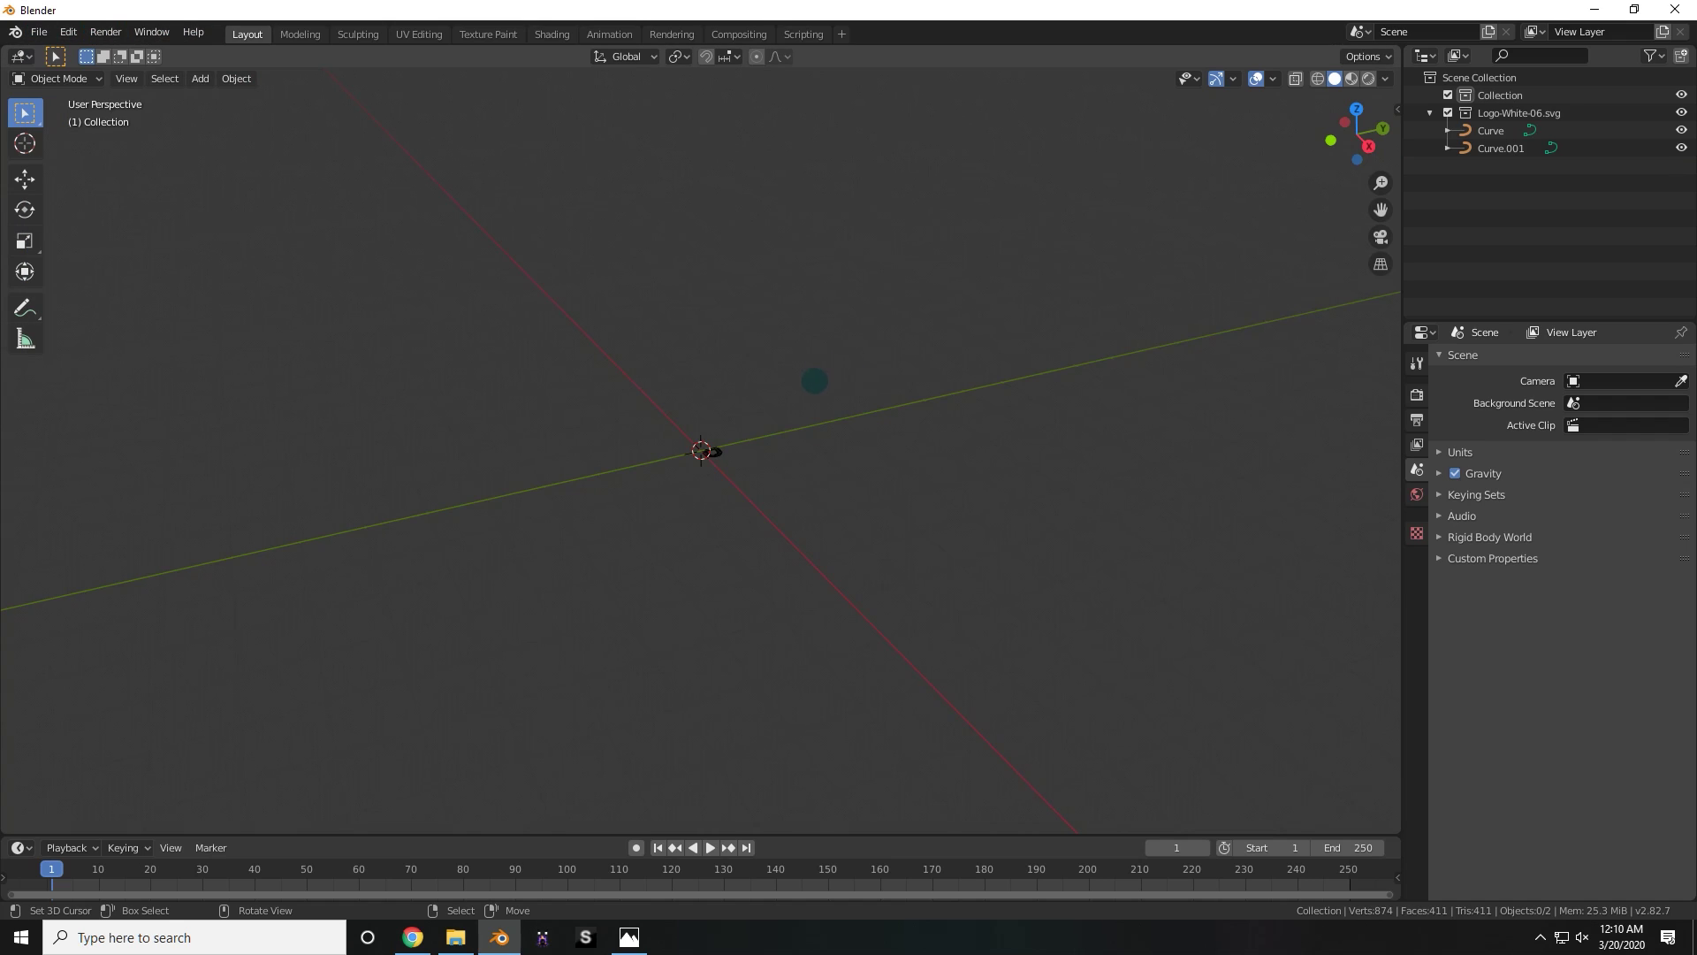
- Convert the inner D curve to a mesh with the Convert to command
middle_drag(814, 381, 888, 592)
scroll(884, 446, up, 8)
click(815, 448)
key(F3)
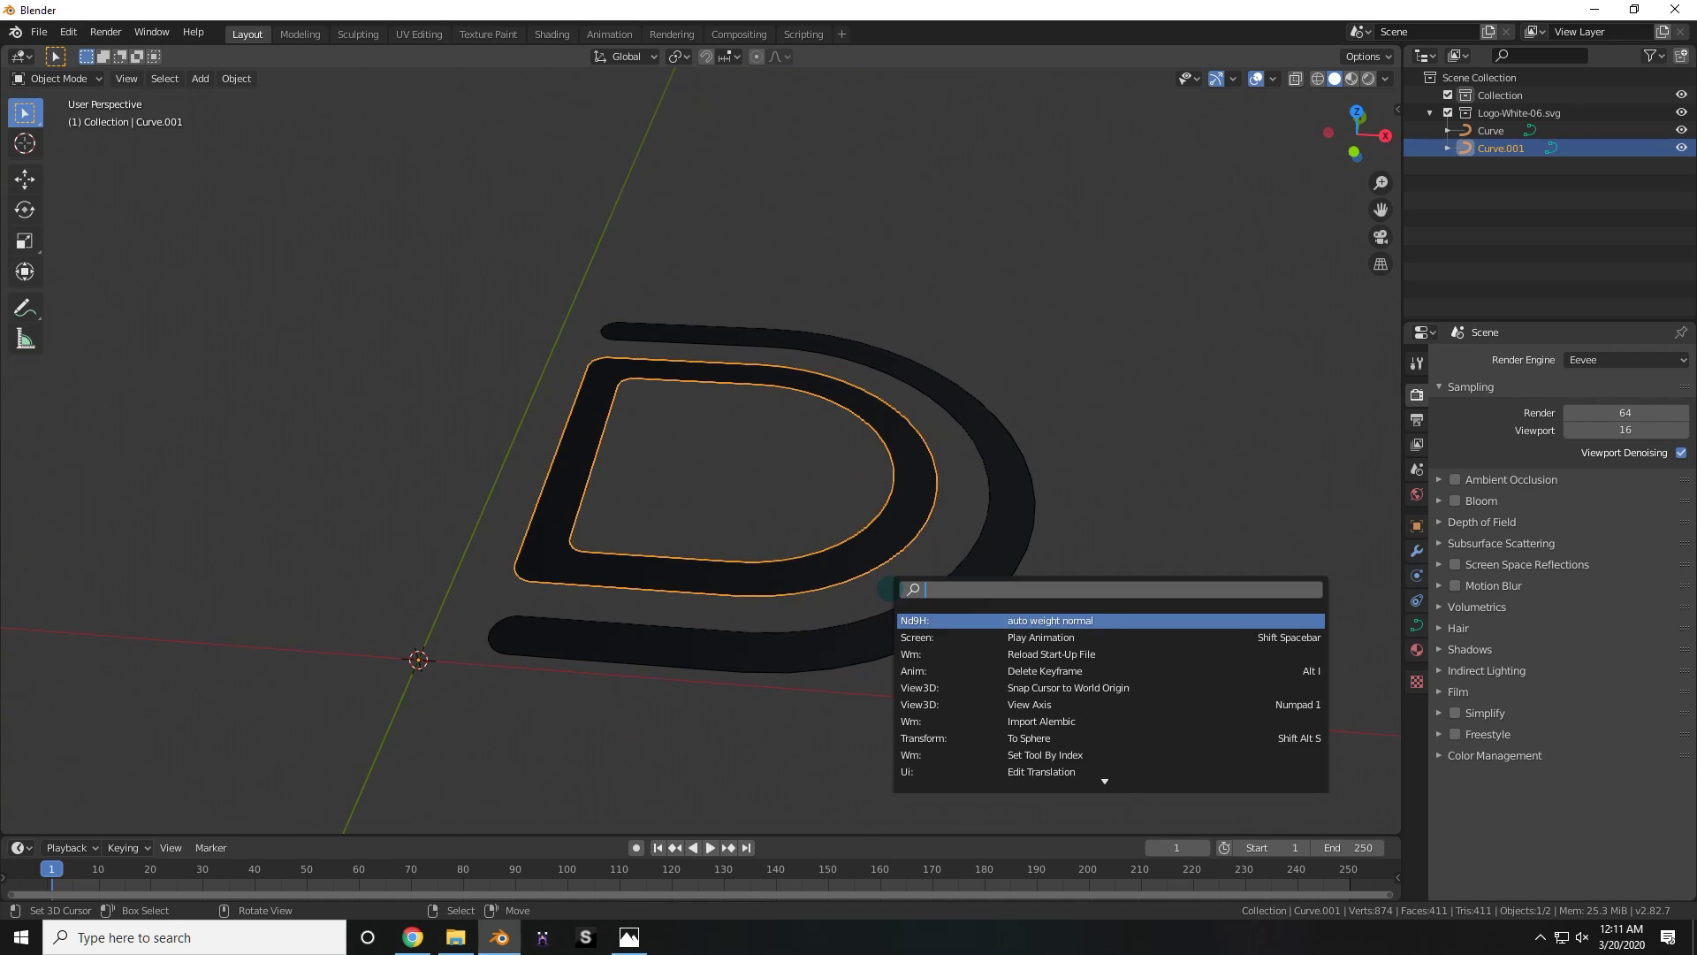
text(conver)
key(Return)
- Convert the outer arc curve to a mesh as well
click(949, 645)
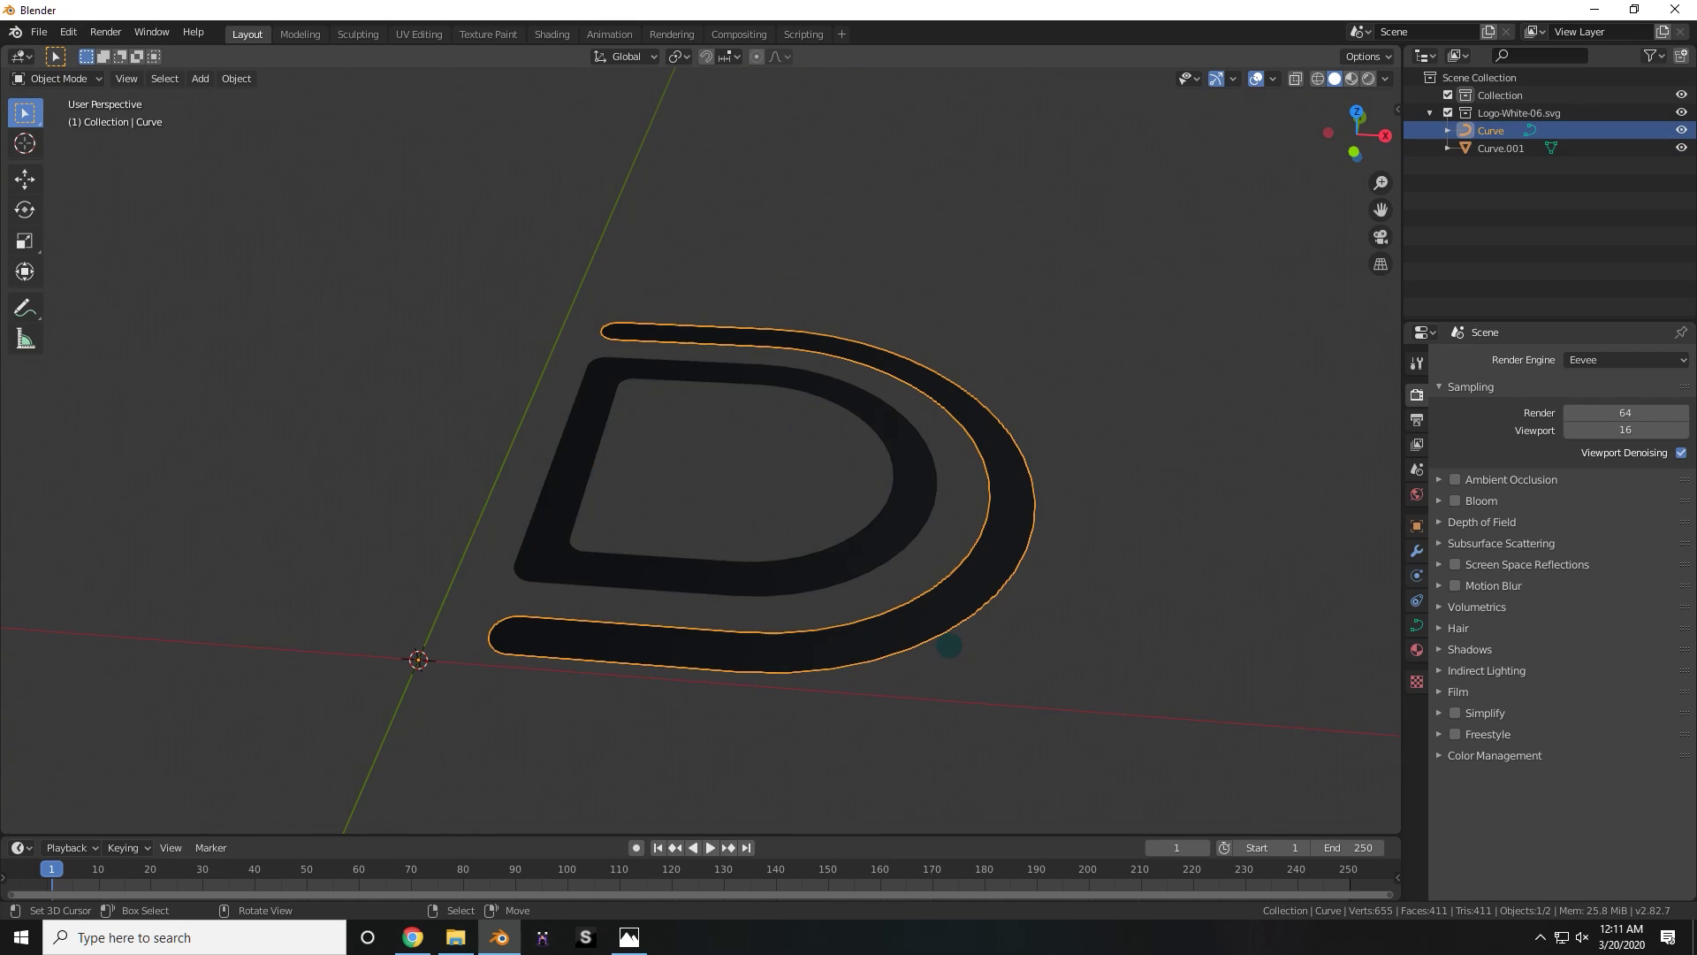
key(F3)
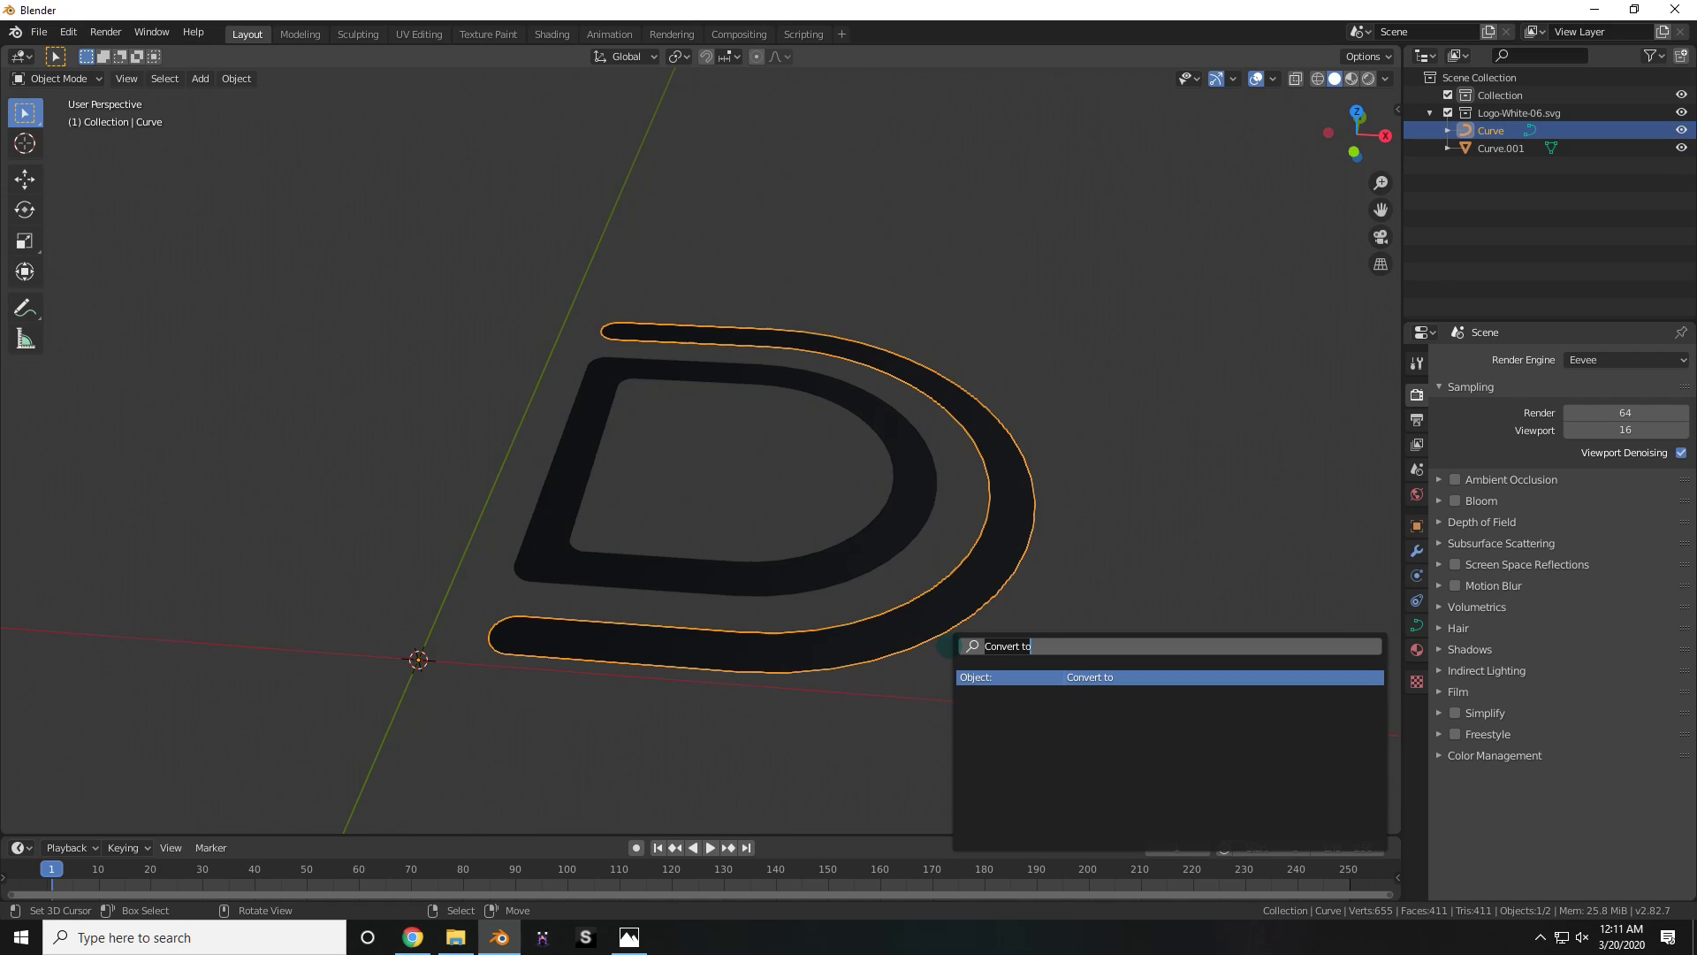
click(1079, 679)
click(1065, 683)
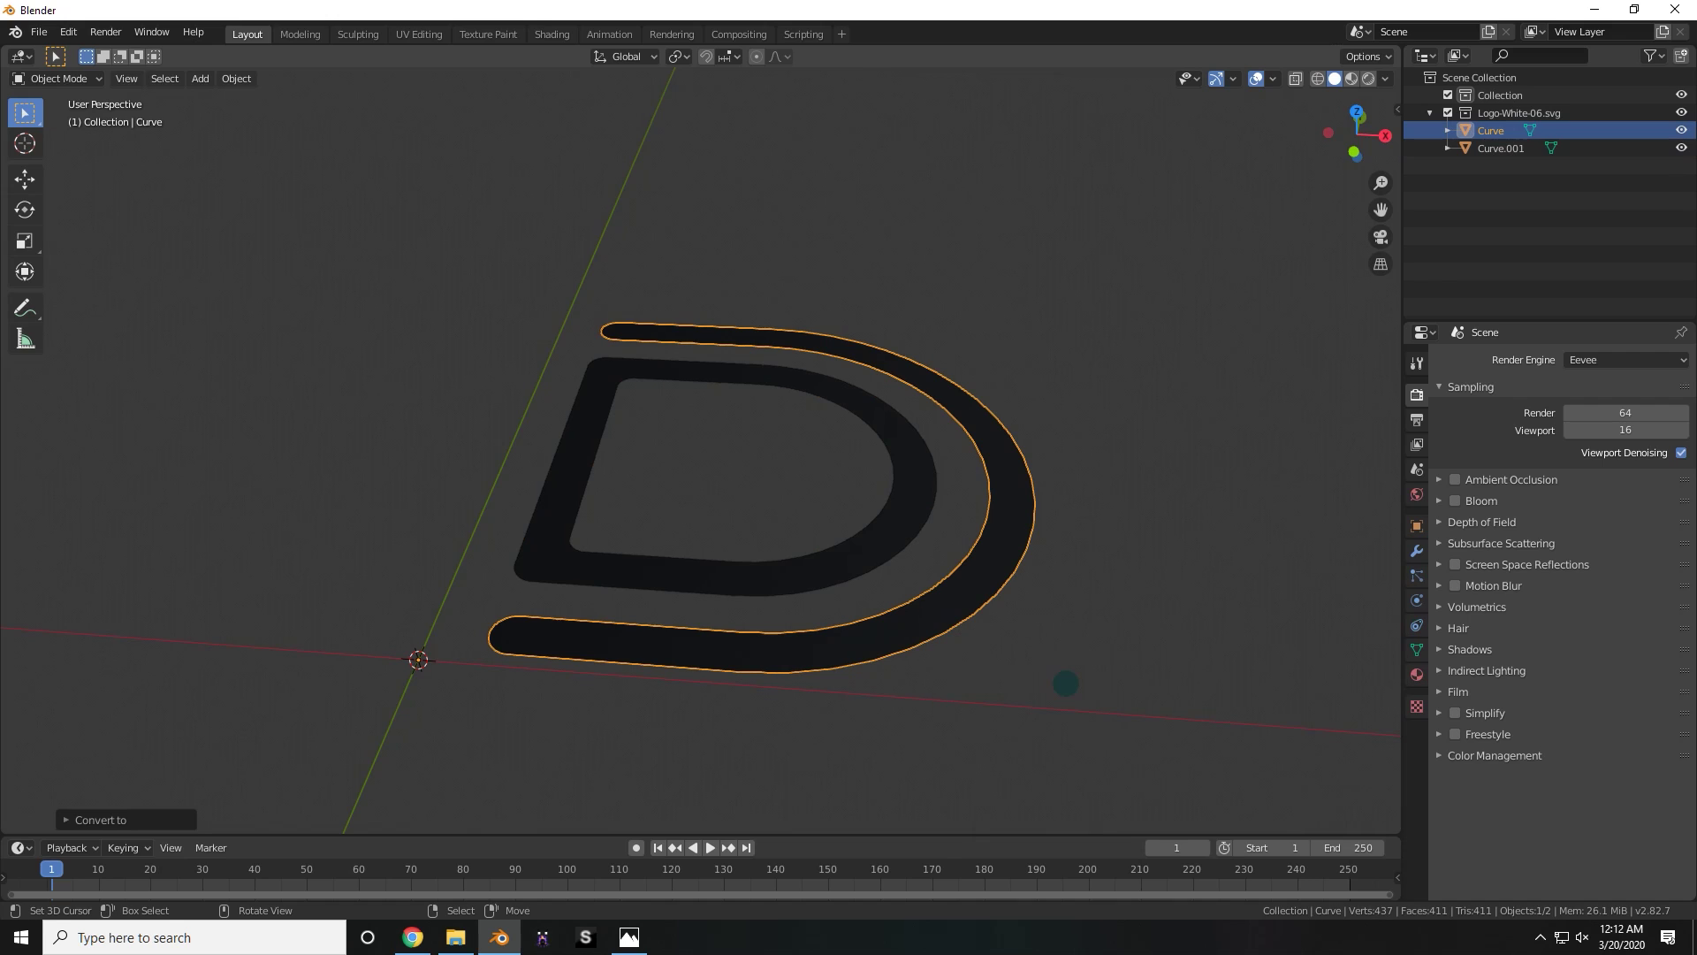
- Enter Edit Mode on the inner D mesh and select only its boundary loop
click(691, 600)
key(Tab)
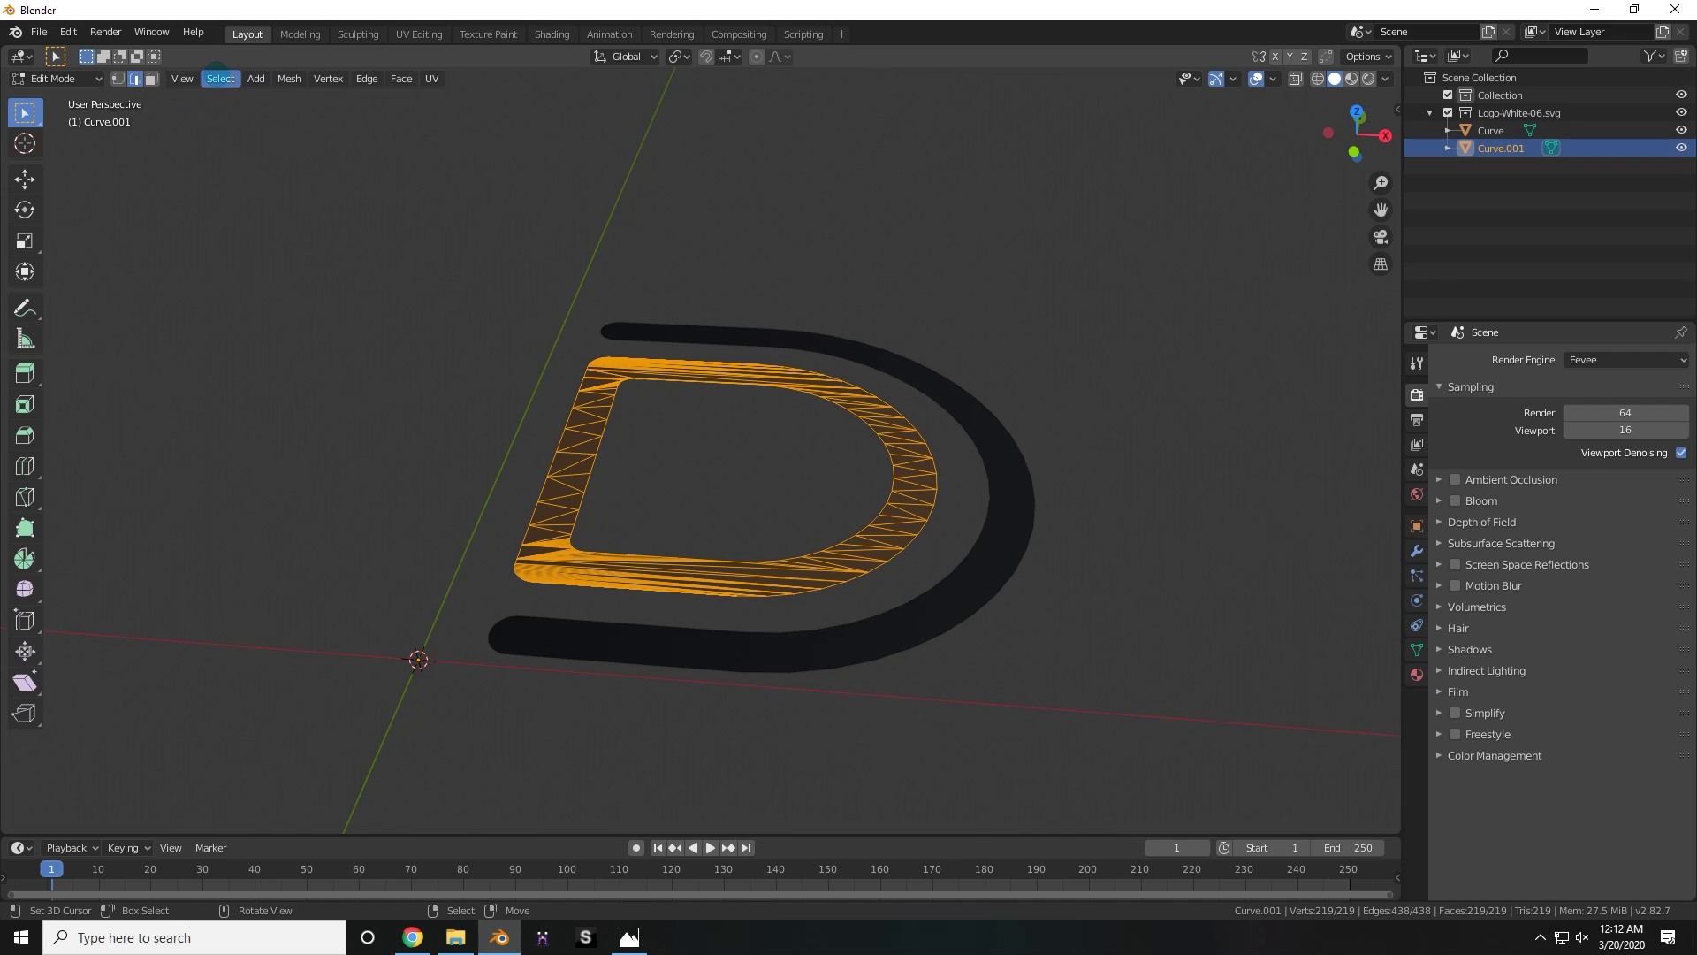
click(220, 78)
mouse_move(318, 349)
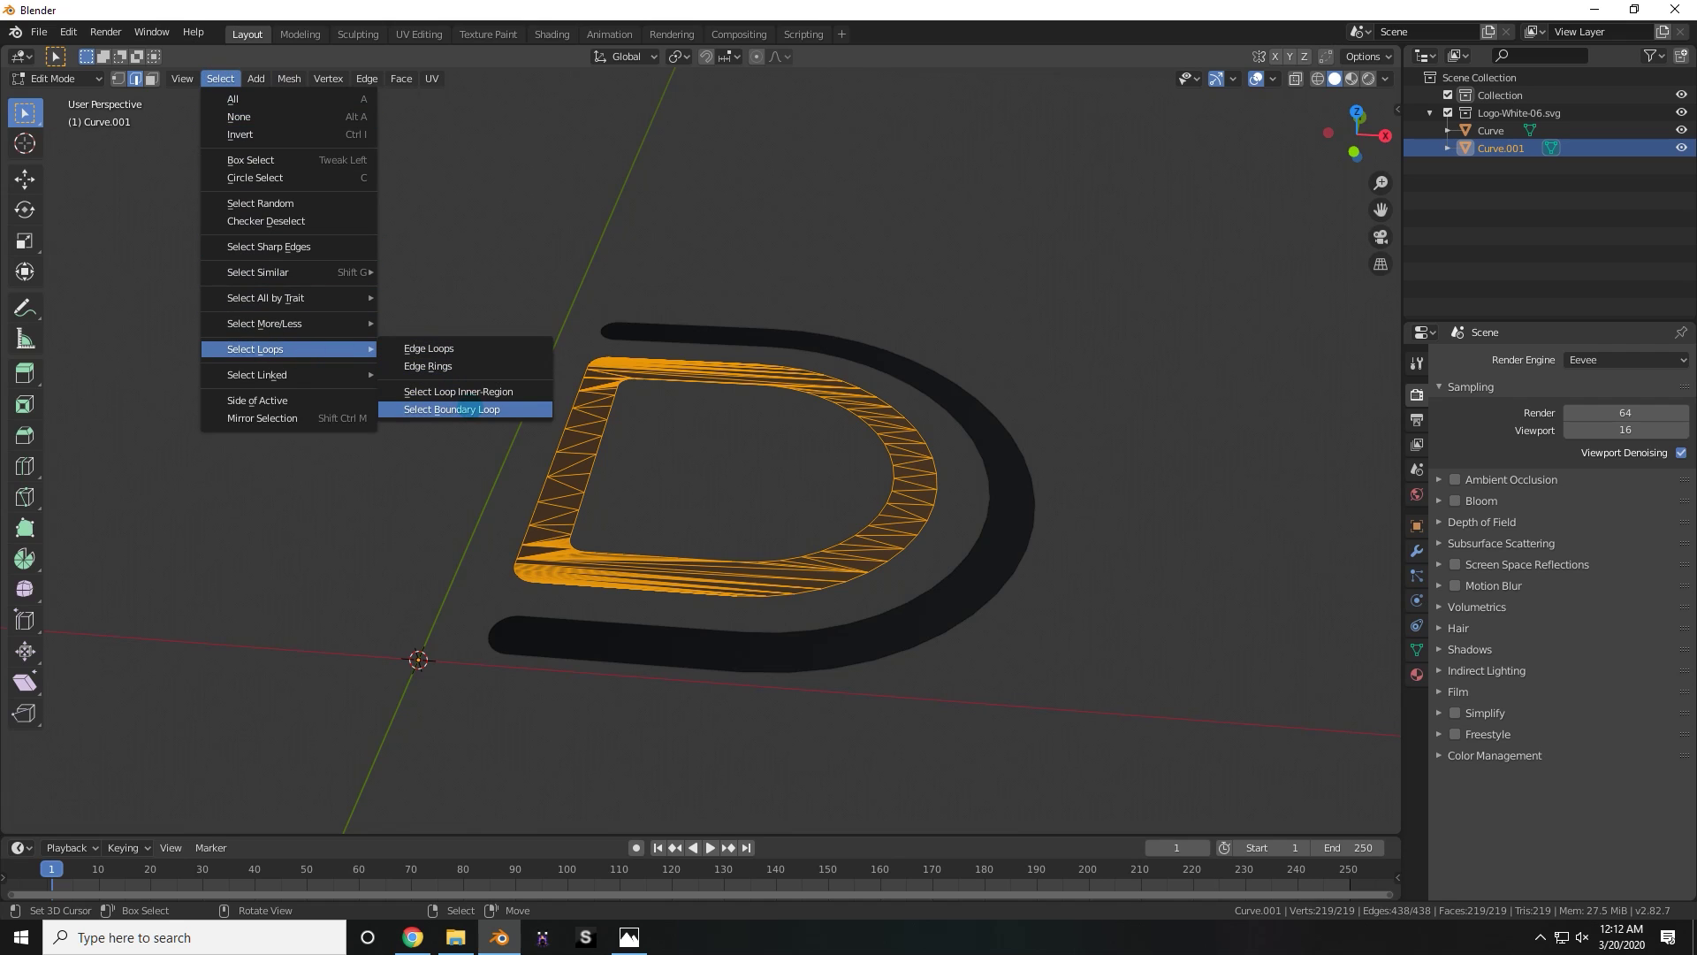
click(451, 409)
- Duplicate the inner D's boundary loop in place and separate the copy into its own object
middle_drag(666, 454, 928, 564)
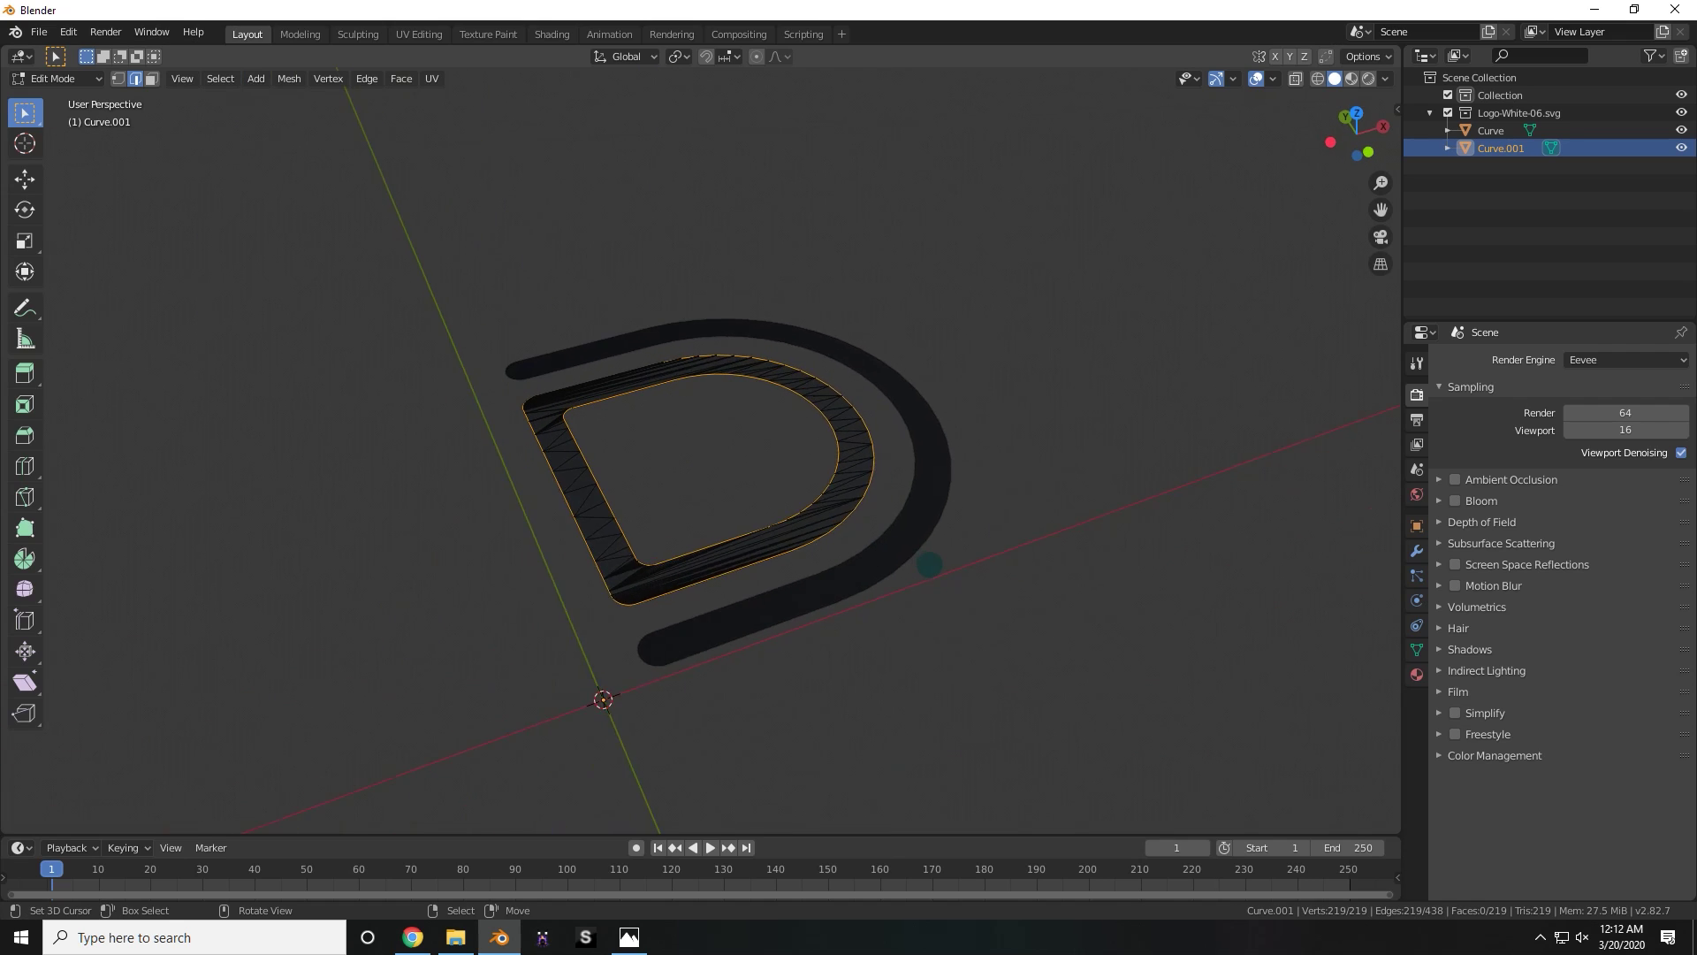
scroll(929, 563, up, 2)
key(shift+d)
right_click(1112, 242)
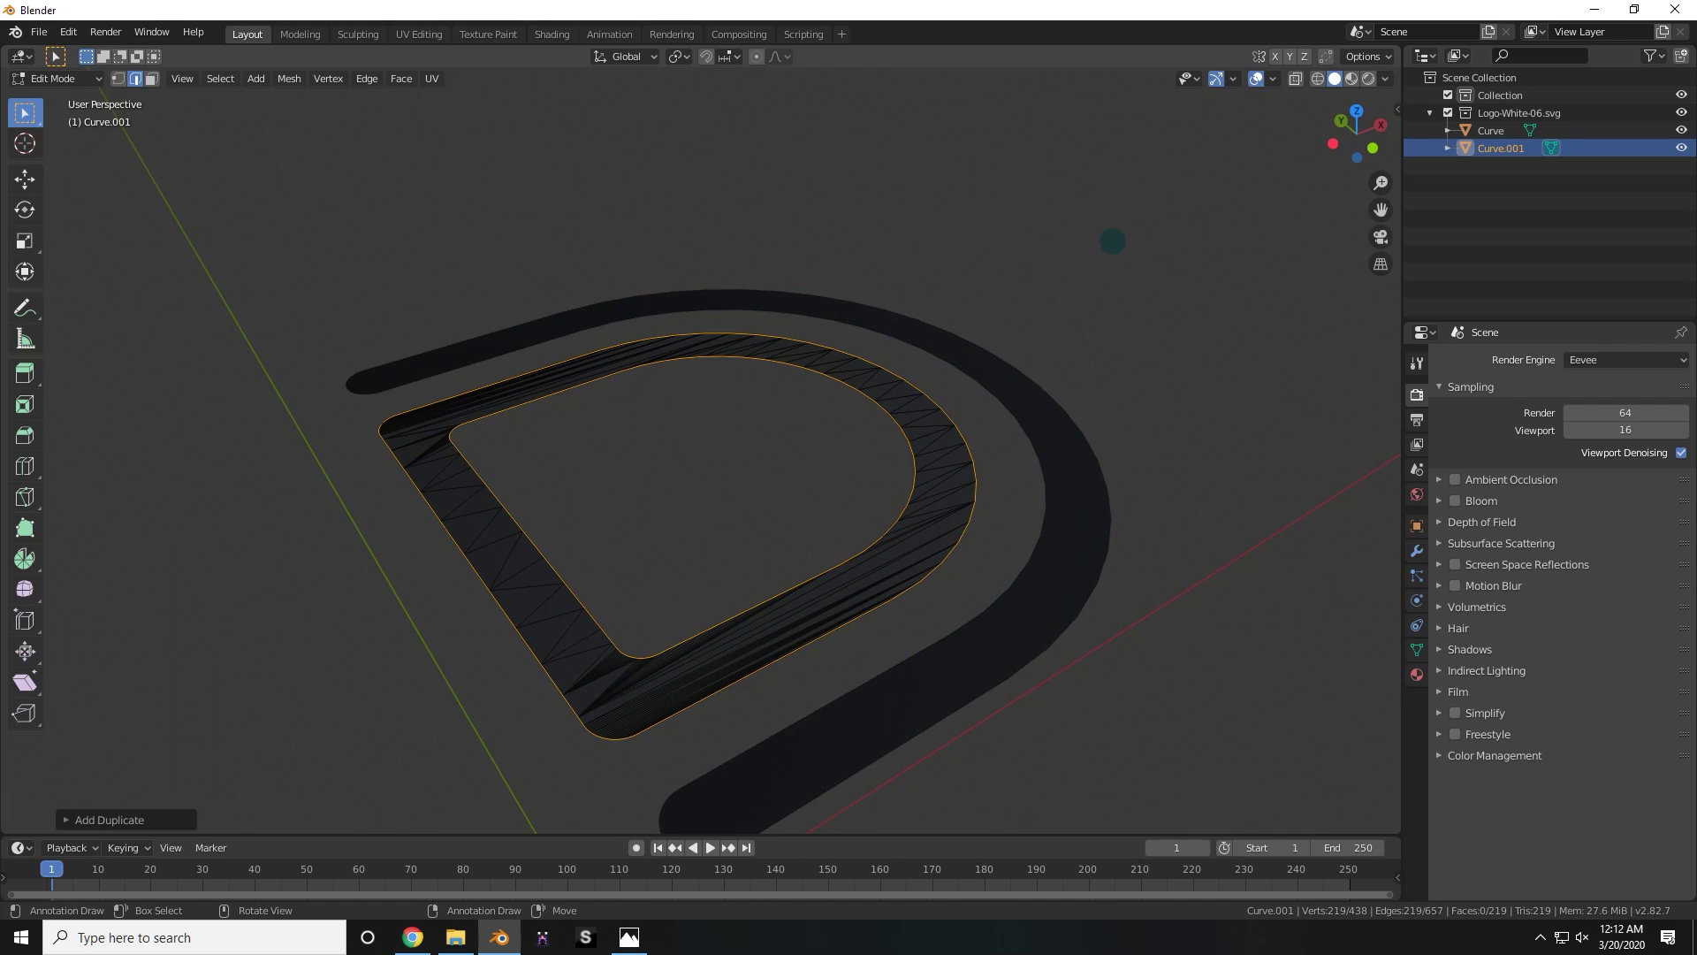
middle_drag(1112, 241, 998, 556)
key(p)
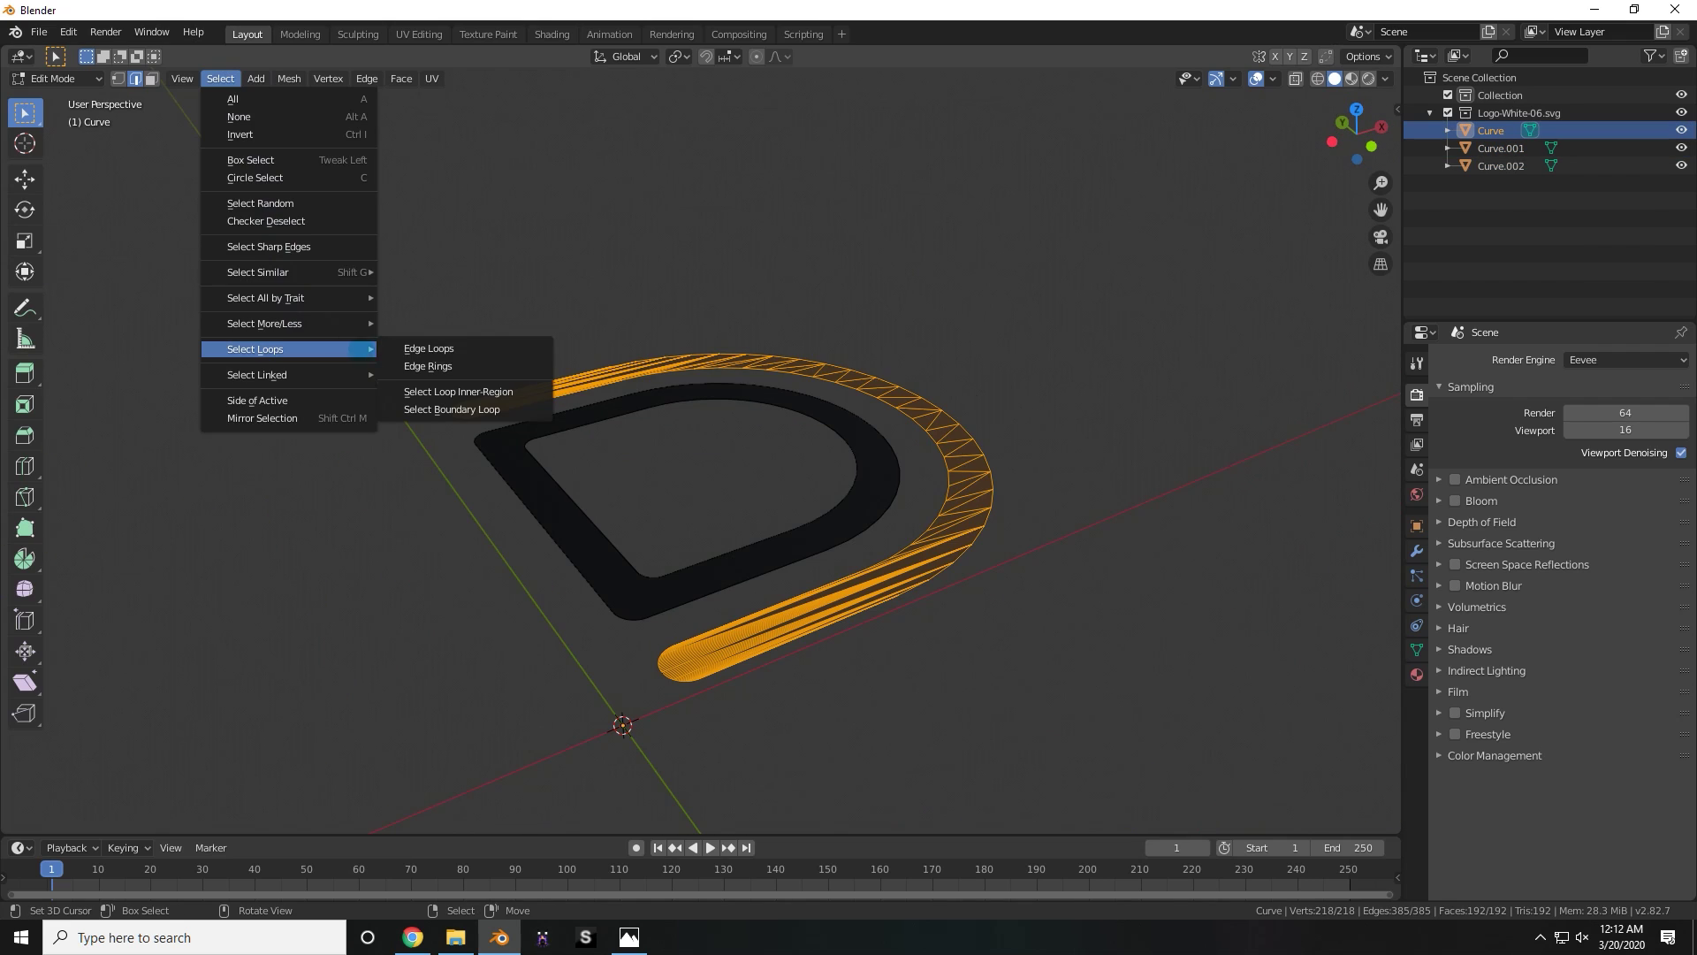
- Reduce the outer arc mesh's selection to its boundary loop
click(468, 410)
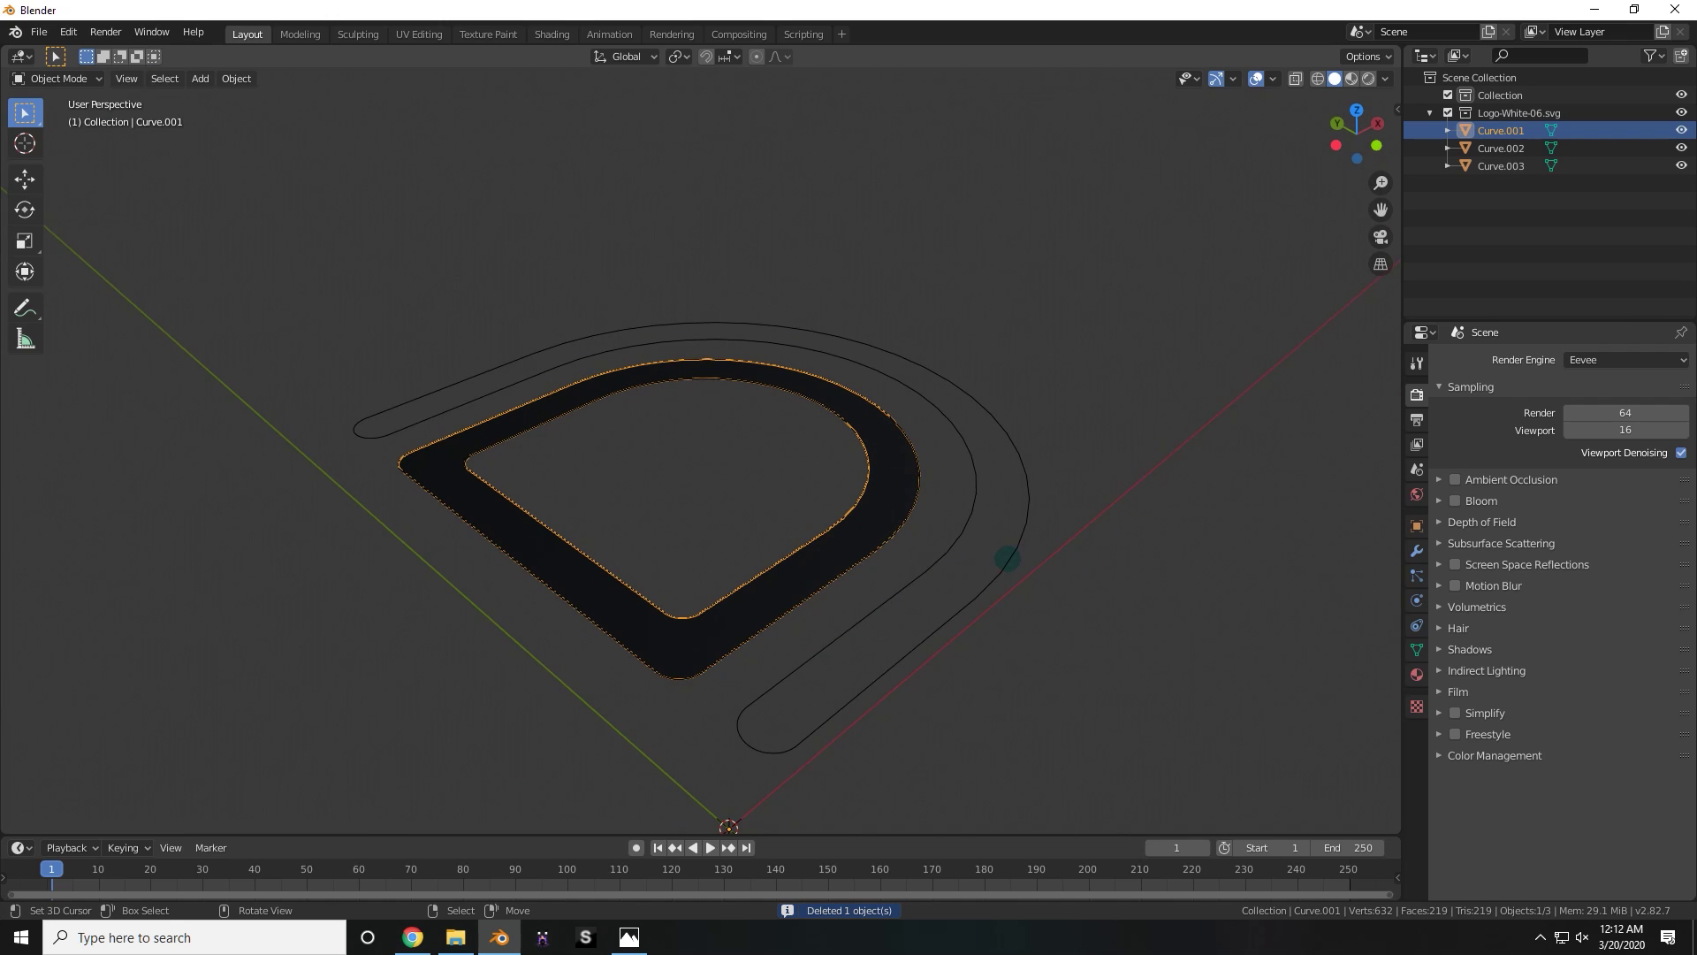
- Delete the filled inner D mesh so only the outline objects are kept
key(x)
click(1003, 564)
scroll(840, 526, up, 2)
middle_drag(856, 595, 838, 515)
scroll(840, 526, down, 3)
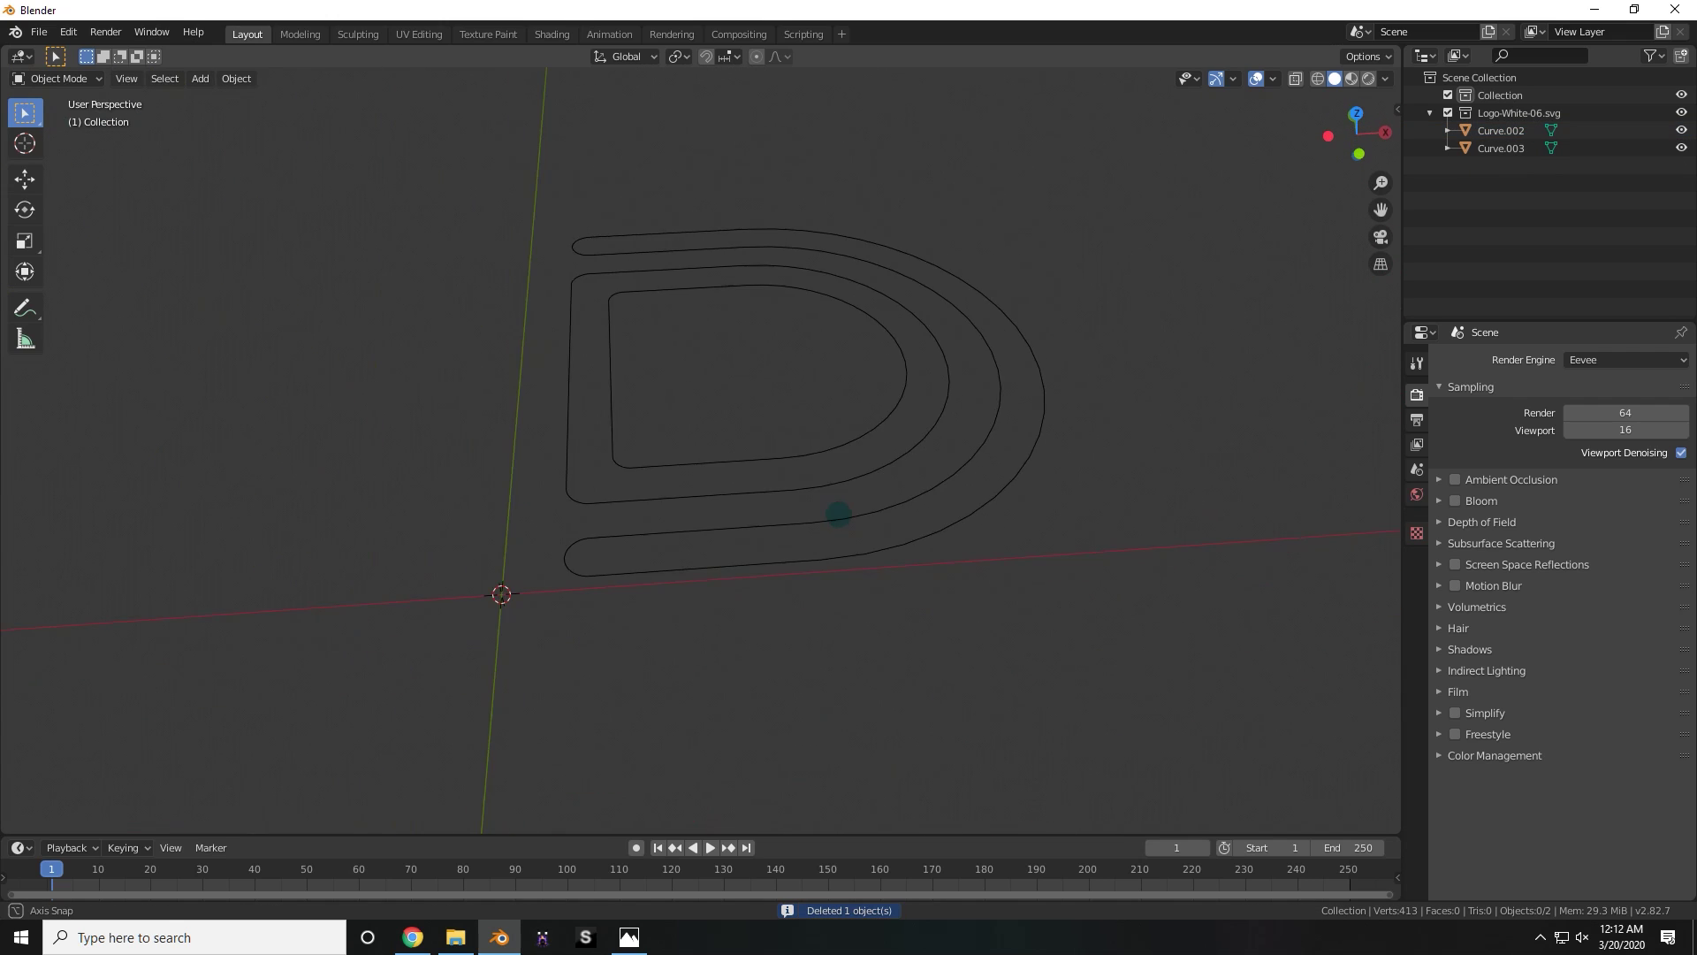
scroll(819, 520, up, 3)
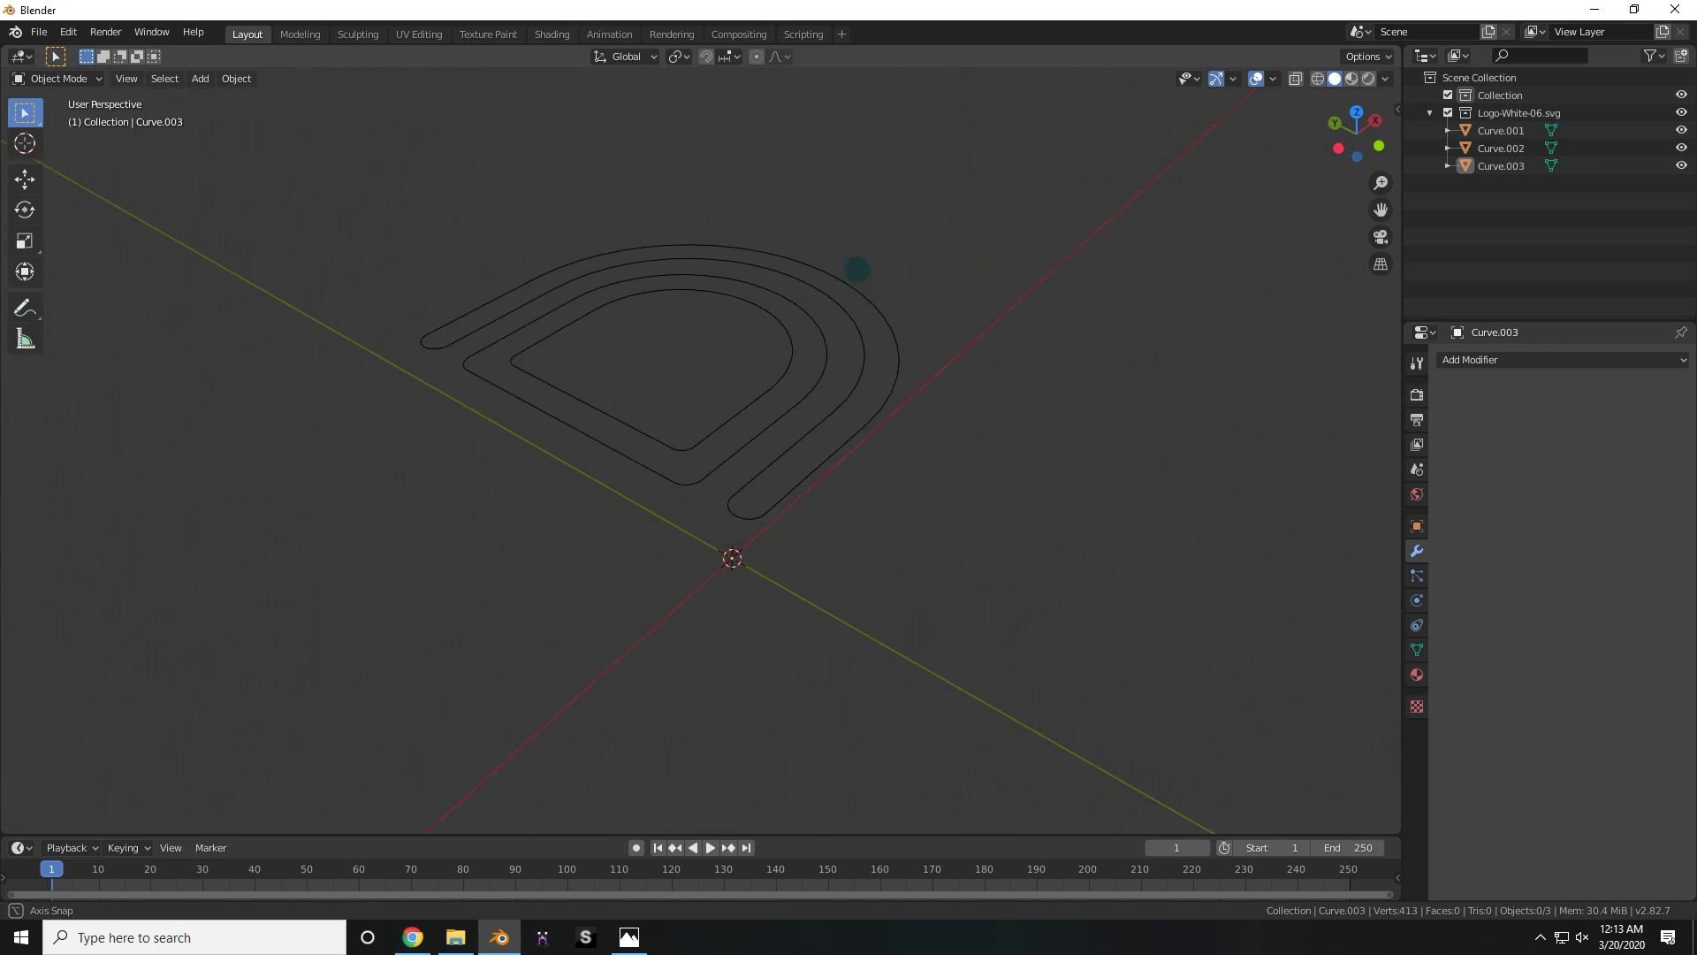
- Add a Skin modifier to the outer arc outline
scroll(792, 394, up, 5)
middle_drag(856, 270, 854, 493)
key(a)
scroll(944, 456, down, 5)
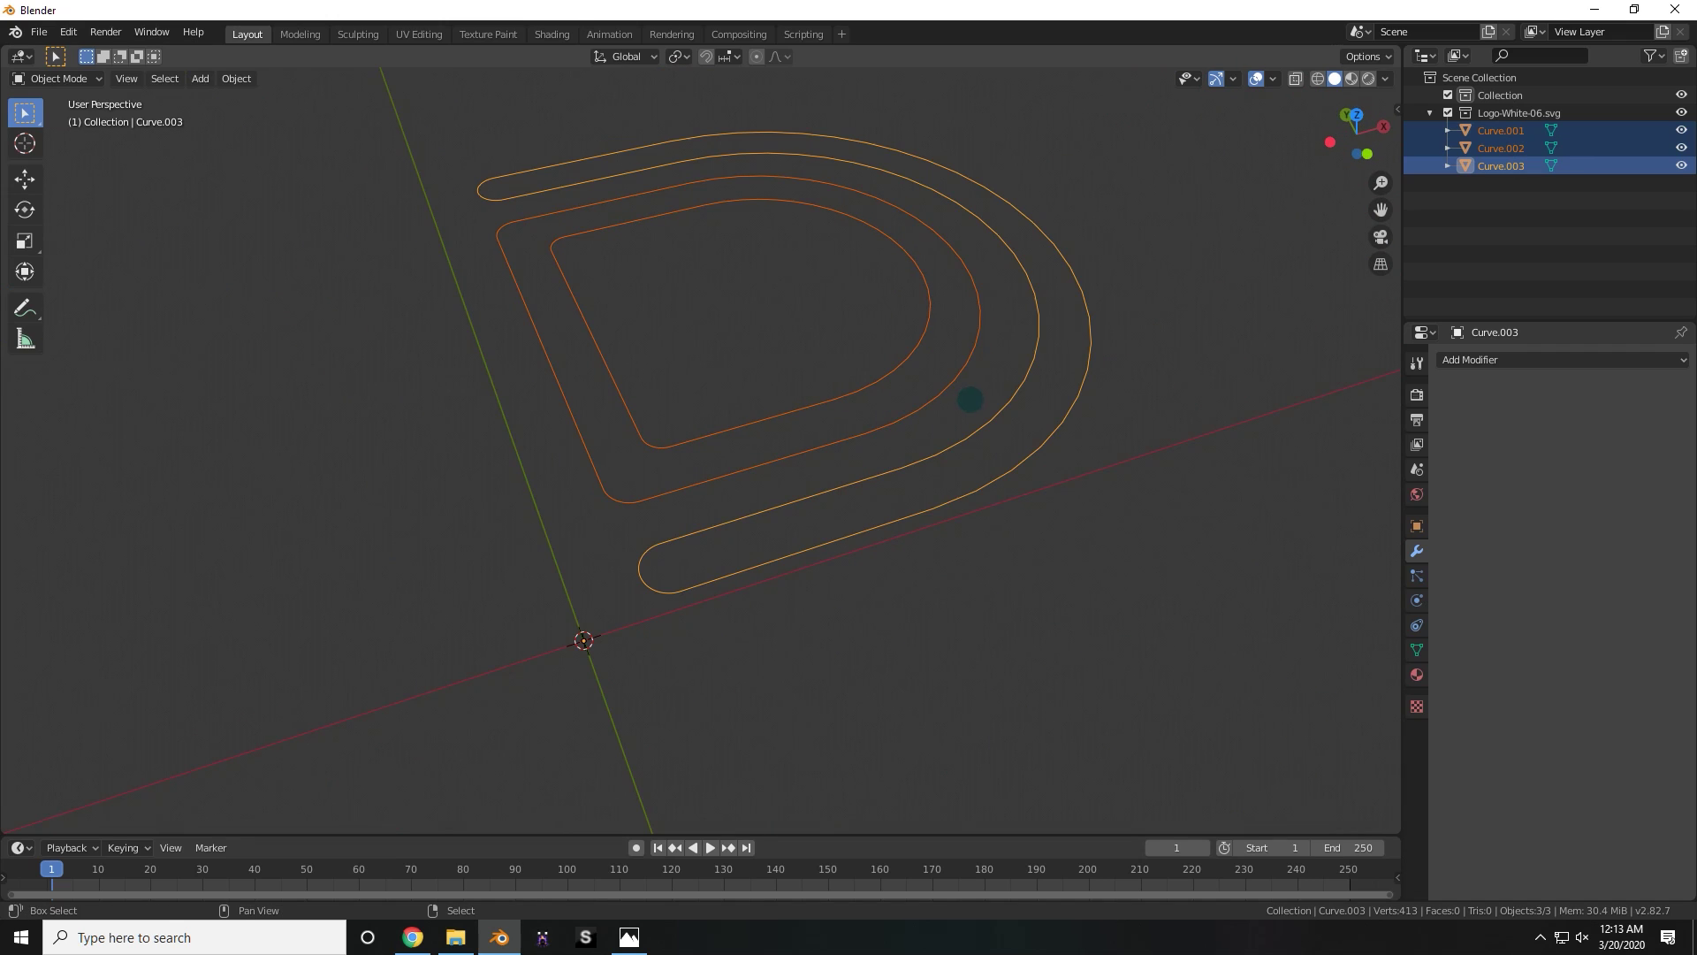
shift+middle_drag(970, 400, 920, 469)
scroll(920, 469, up, 1)
click(1034, 513)
mouse_move(1074, 521)
middle_down()
mouse_move(1019, 519)
mouse_move(1094, 504)
middle_up()
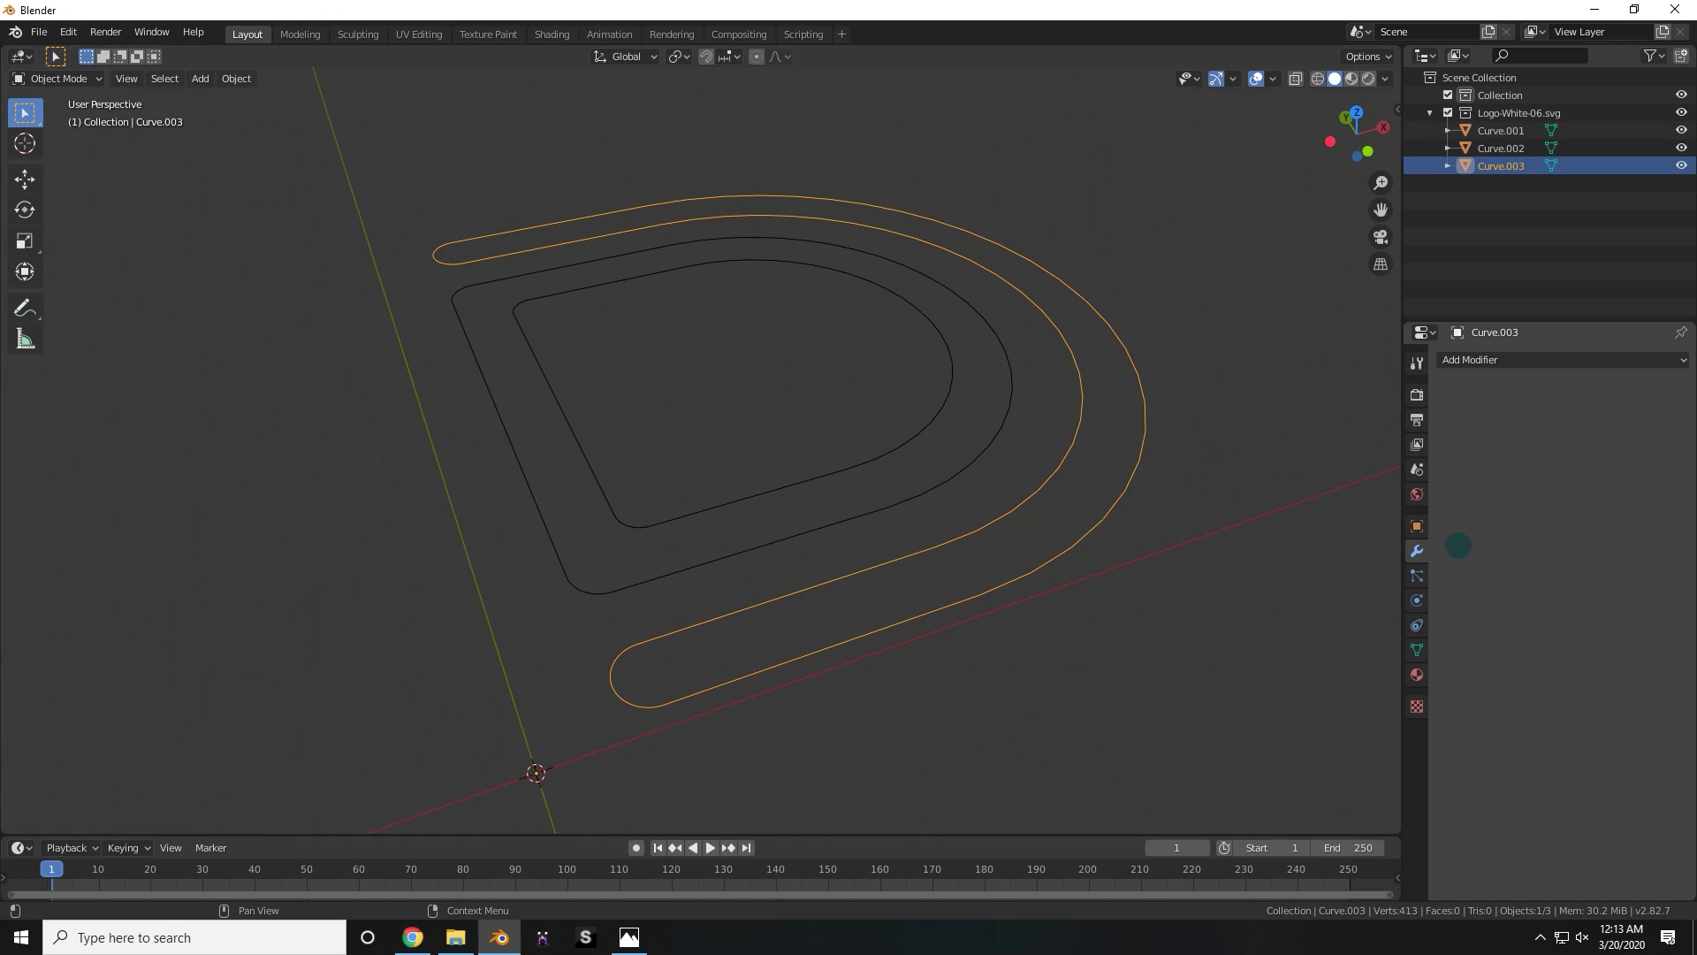
click(1470, 359)
click(1352, 613)
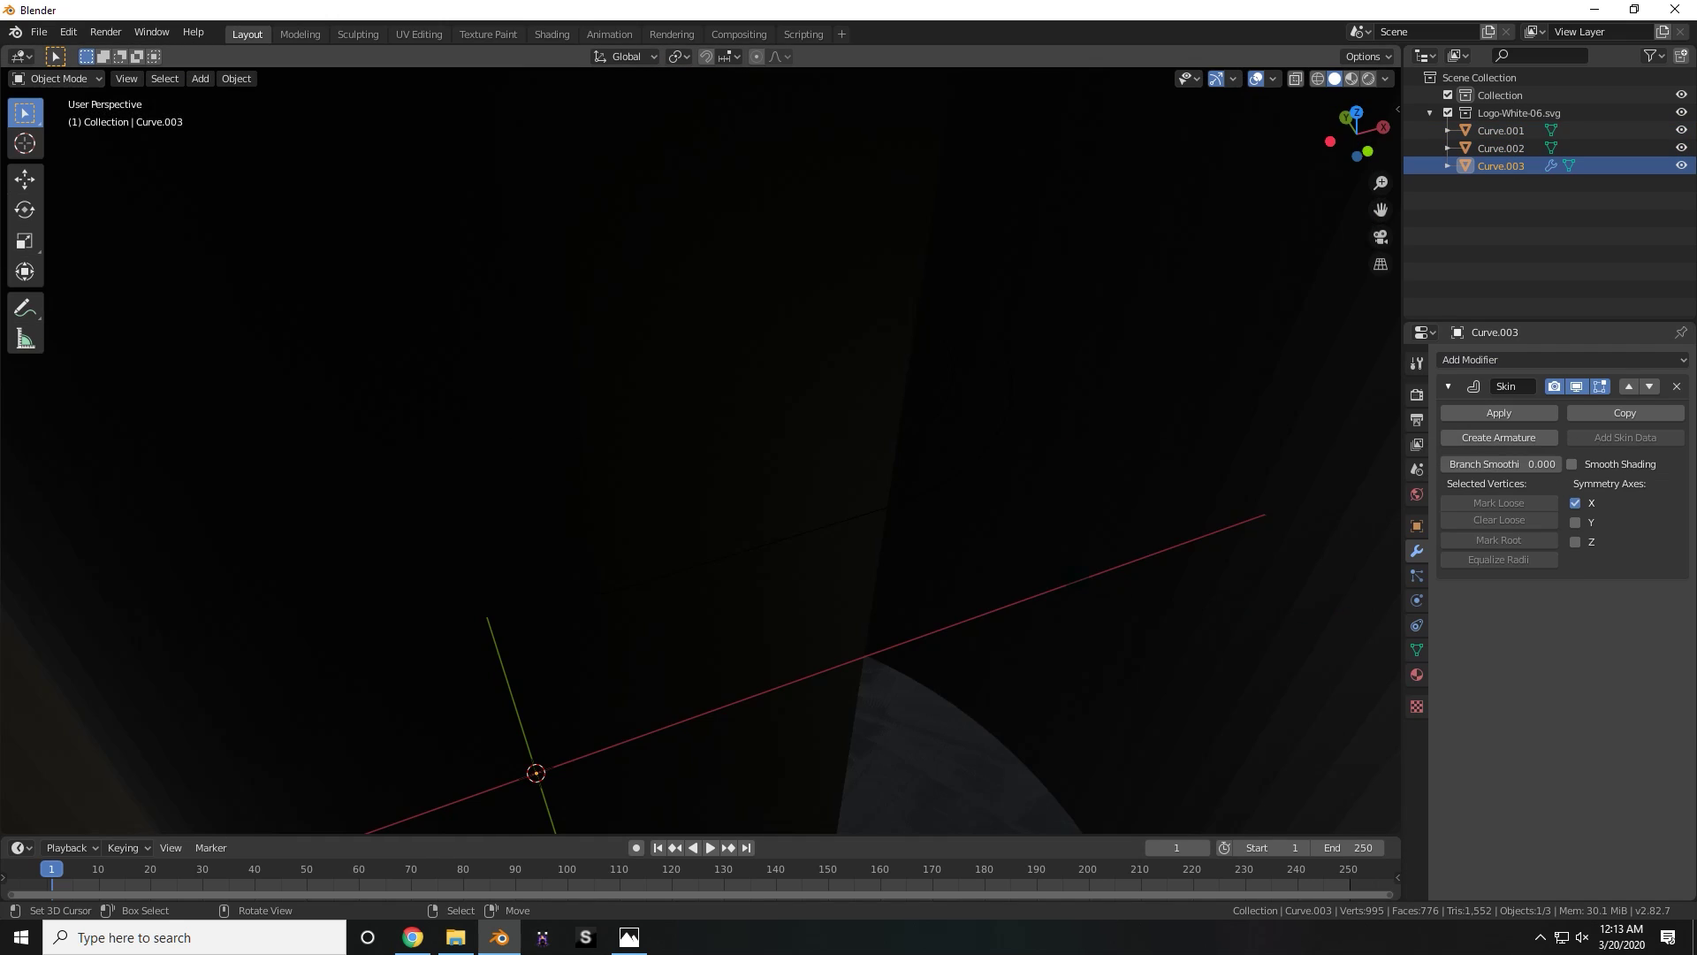
- Shrink the skin radius of all the outer arc outline's vertices in Edit Mode to form a thin tube
scroll(1054, 559, down, 5)
scroll(1054, 559, down, 3)
scroll(1137, 474, up, 5)
scroll(1064, 519, down, 5)
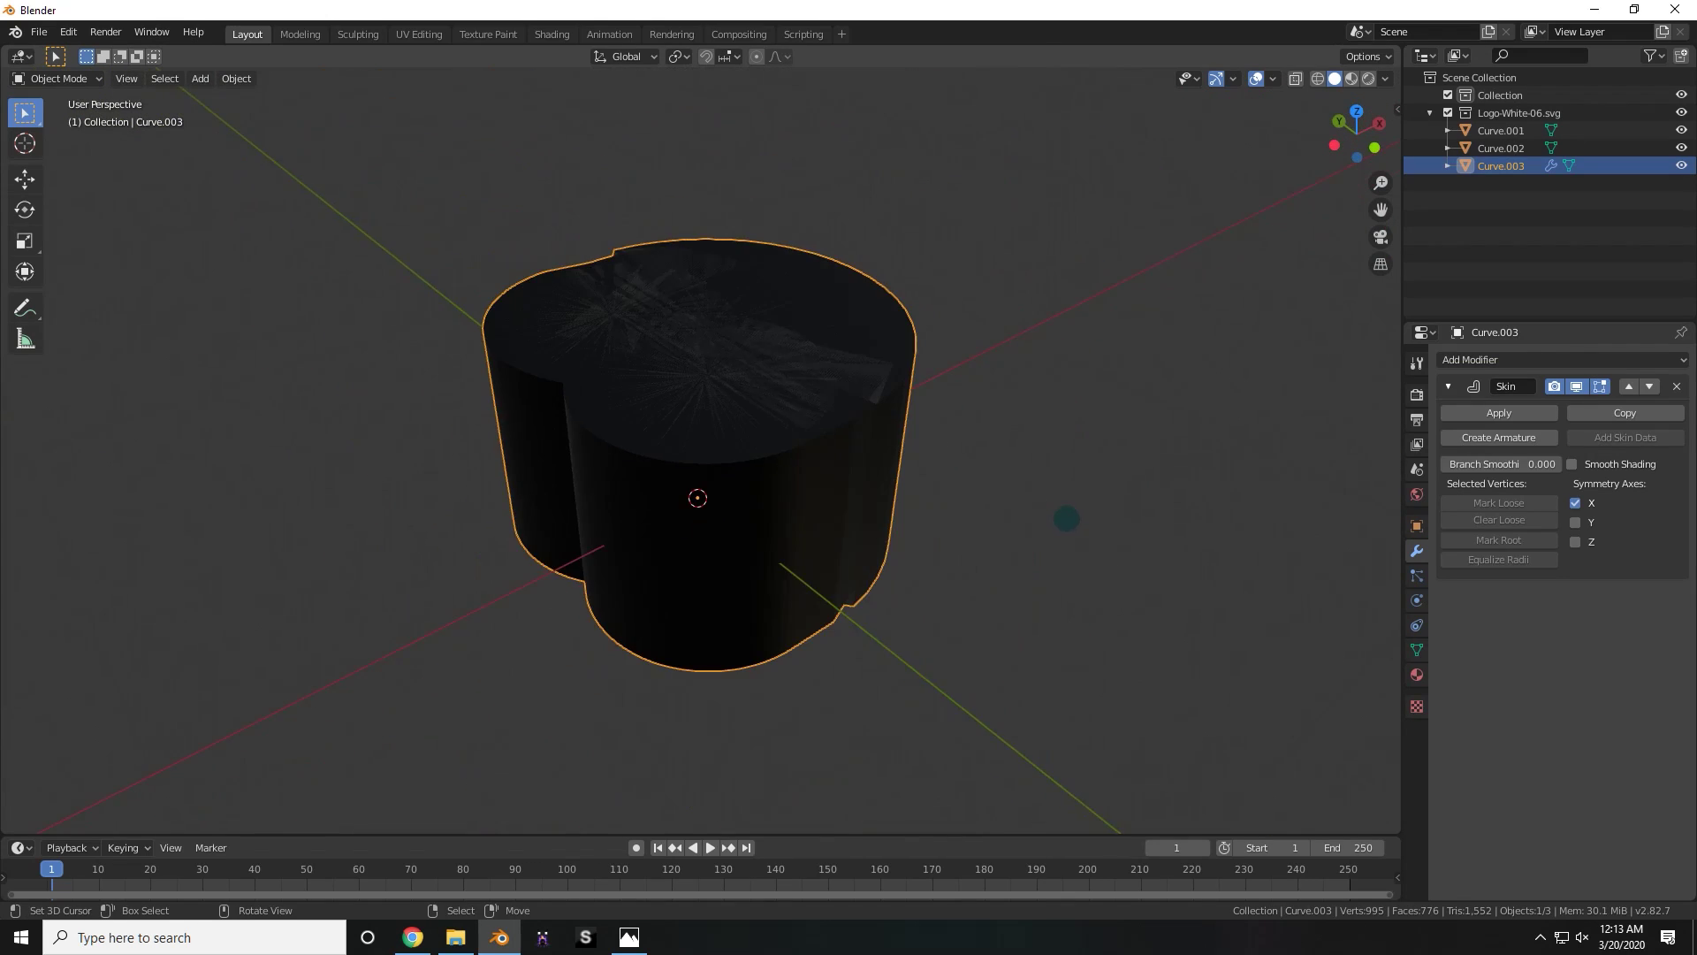
key(Tab)
mouse_move(1000, 497)
middle_down()
mouse_move(1031, 485)
mouse_move(996, 471)
middle_up()
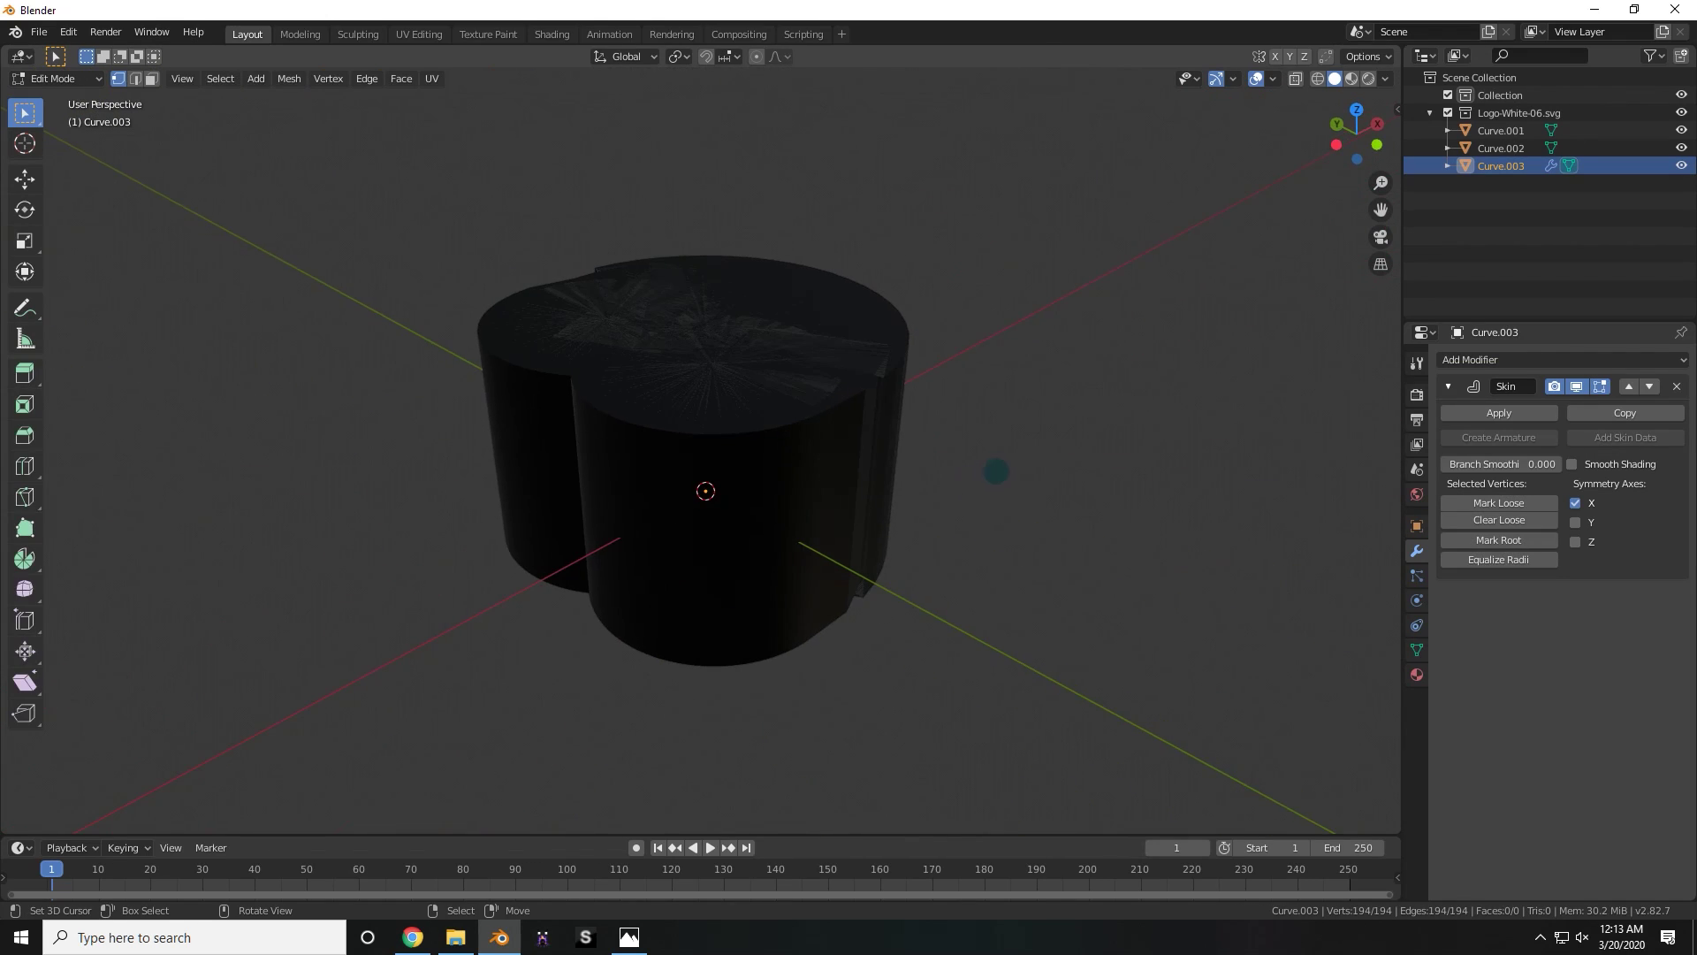
key(ctrl+a)
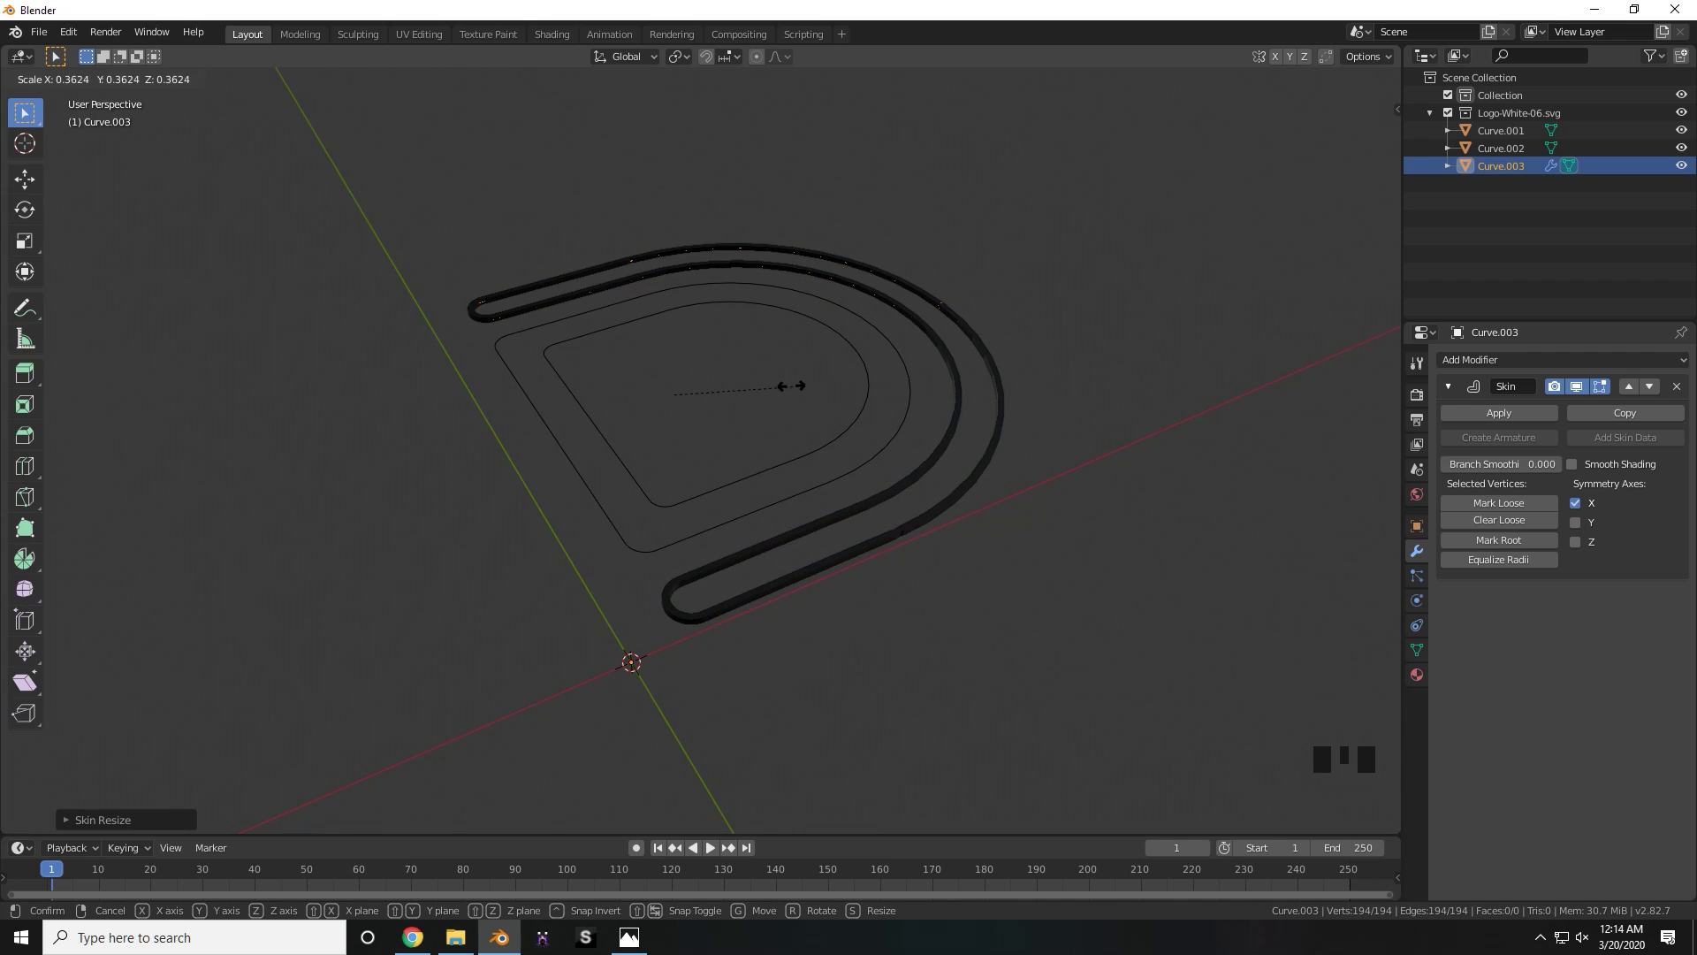
click(756, 373)
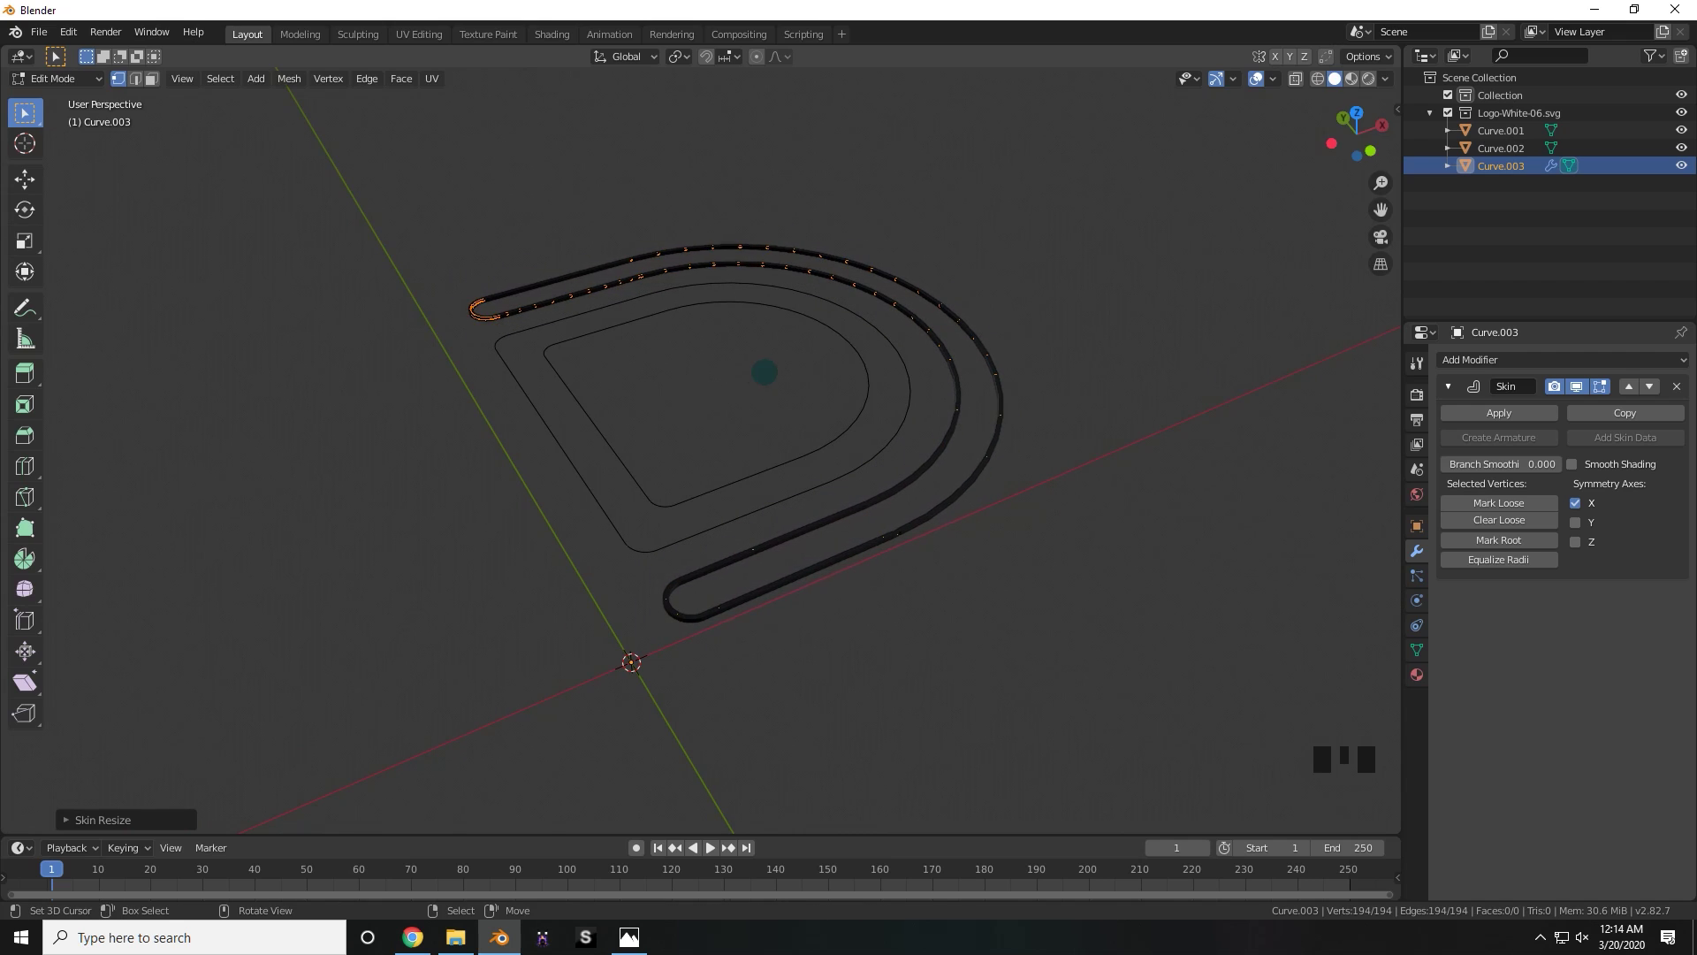
- Remove the extra vertices causing the kink where the outer arc's lower straight edge meets the curve, working in wireframe
middle_drag(1033, 434, 996, 399)
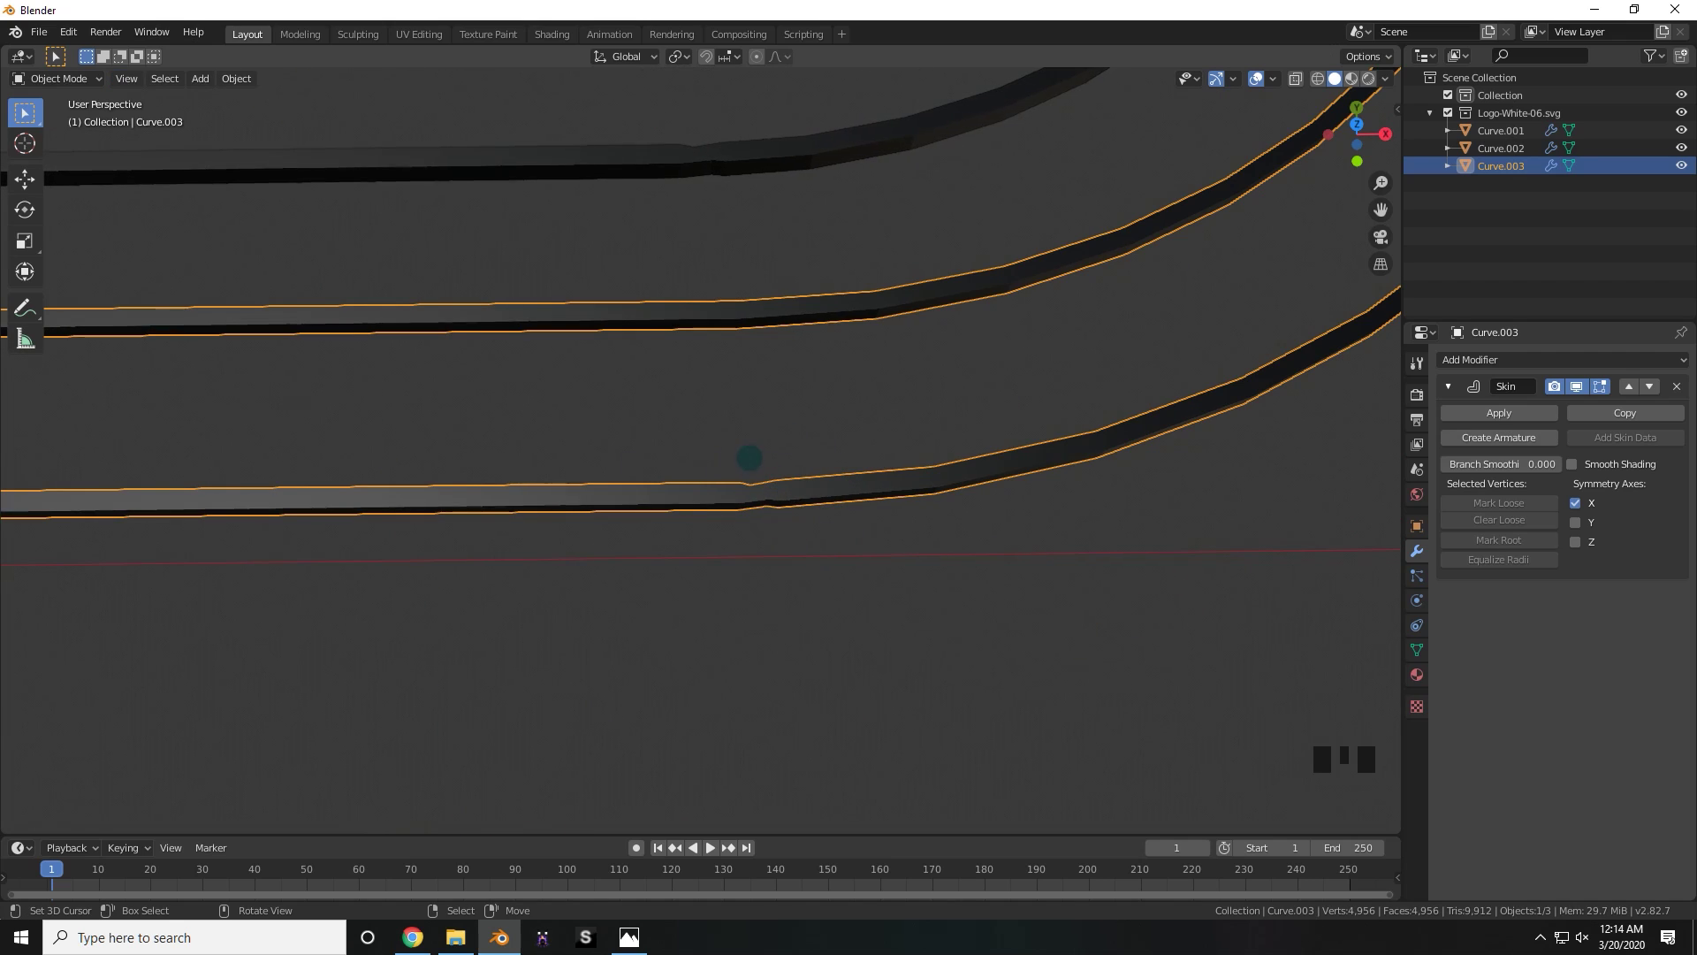
key(Tab)
key(z)
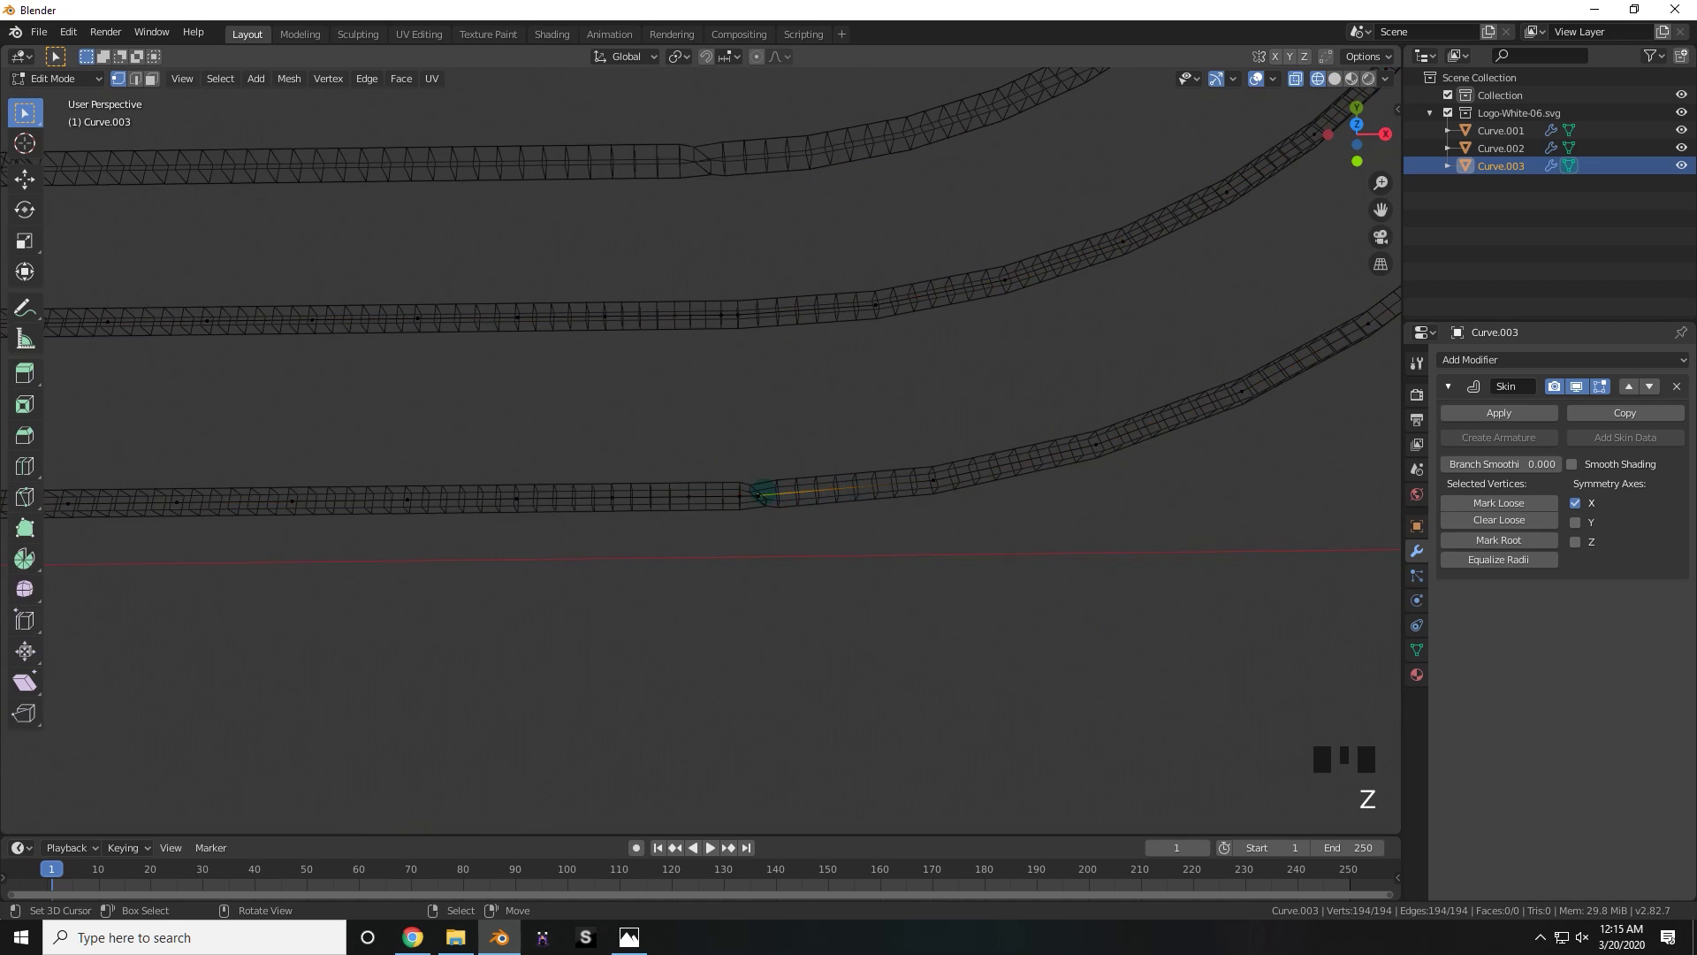
key(x)
key(x)
right_click(755, 488)
right_click(755, 488)
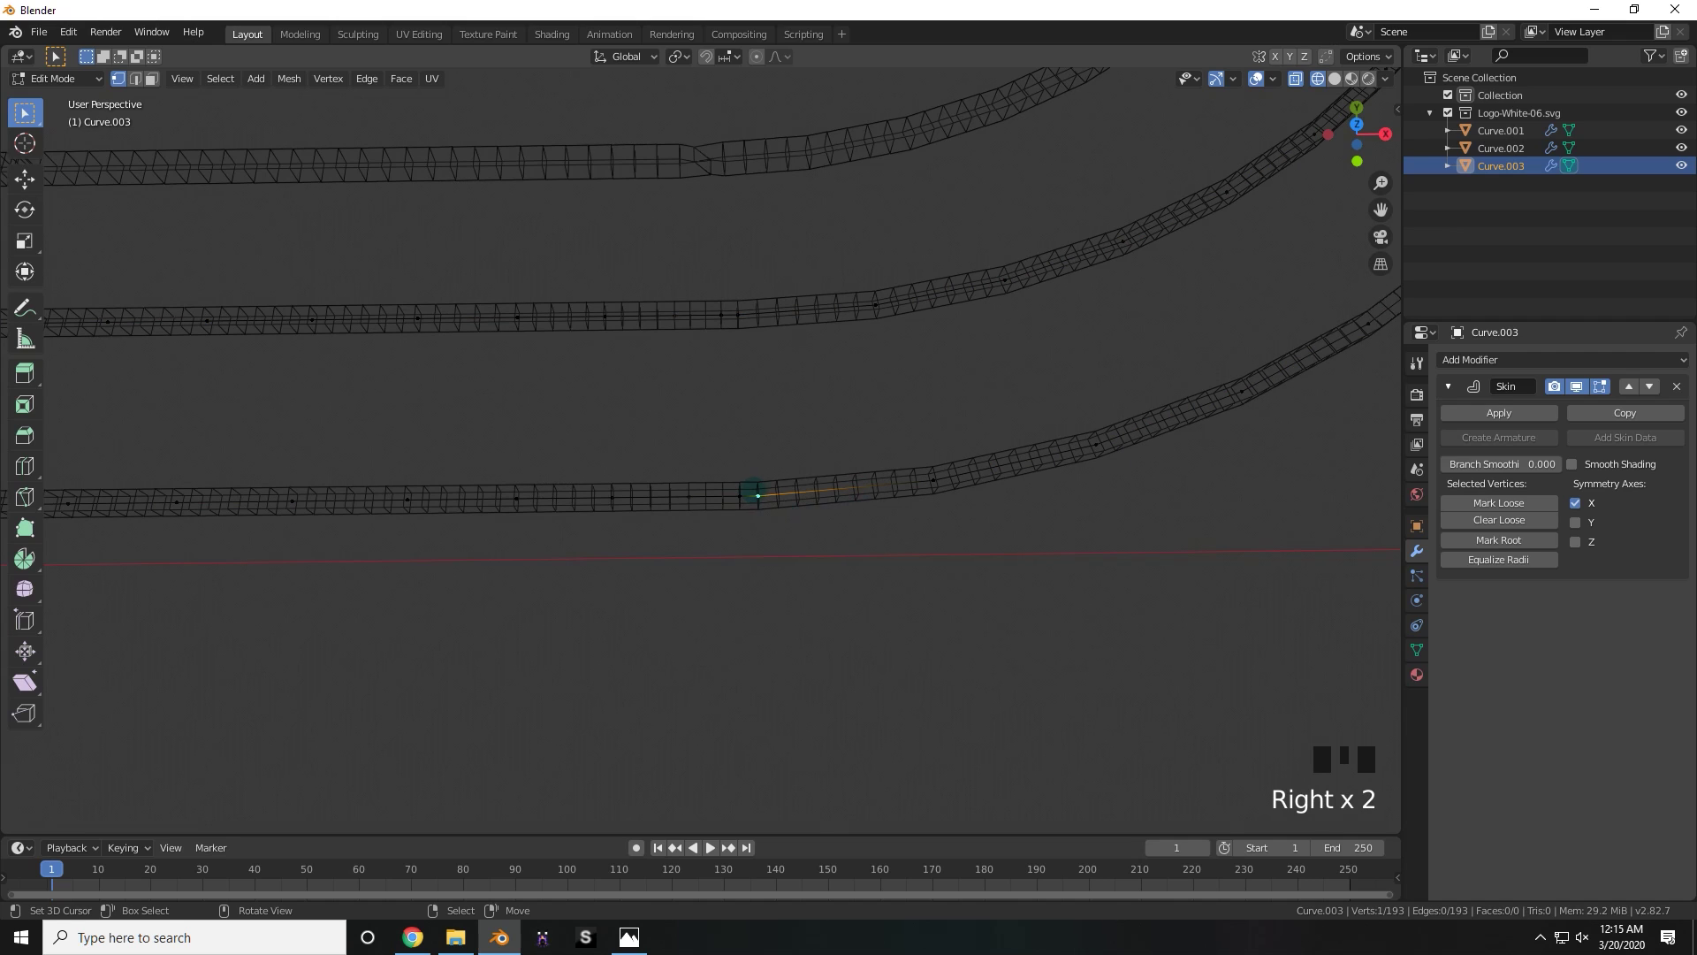
key(x)
click(754, 490)
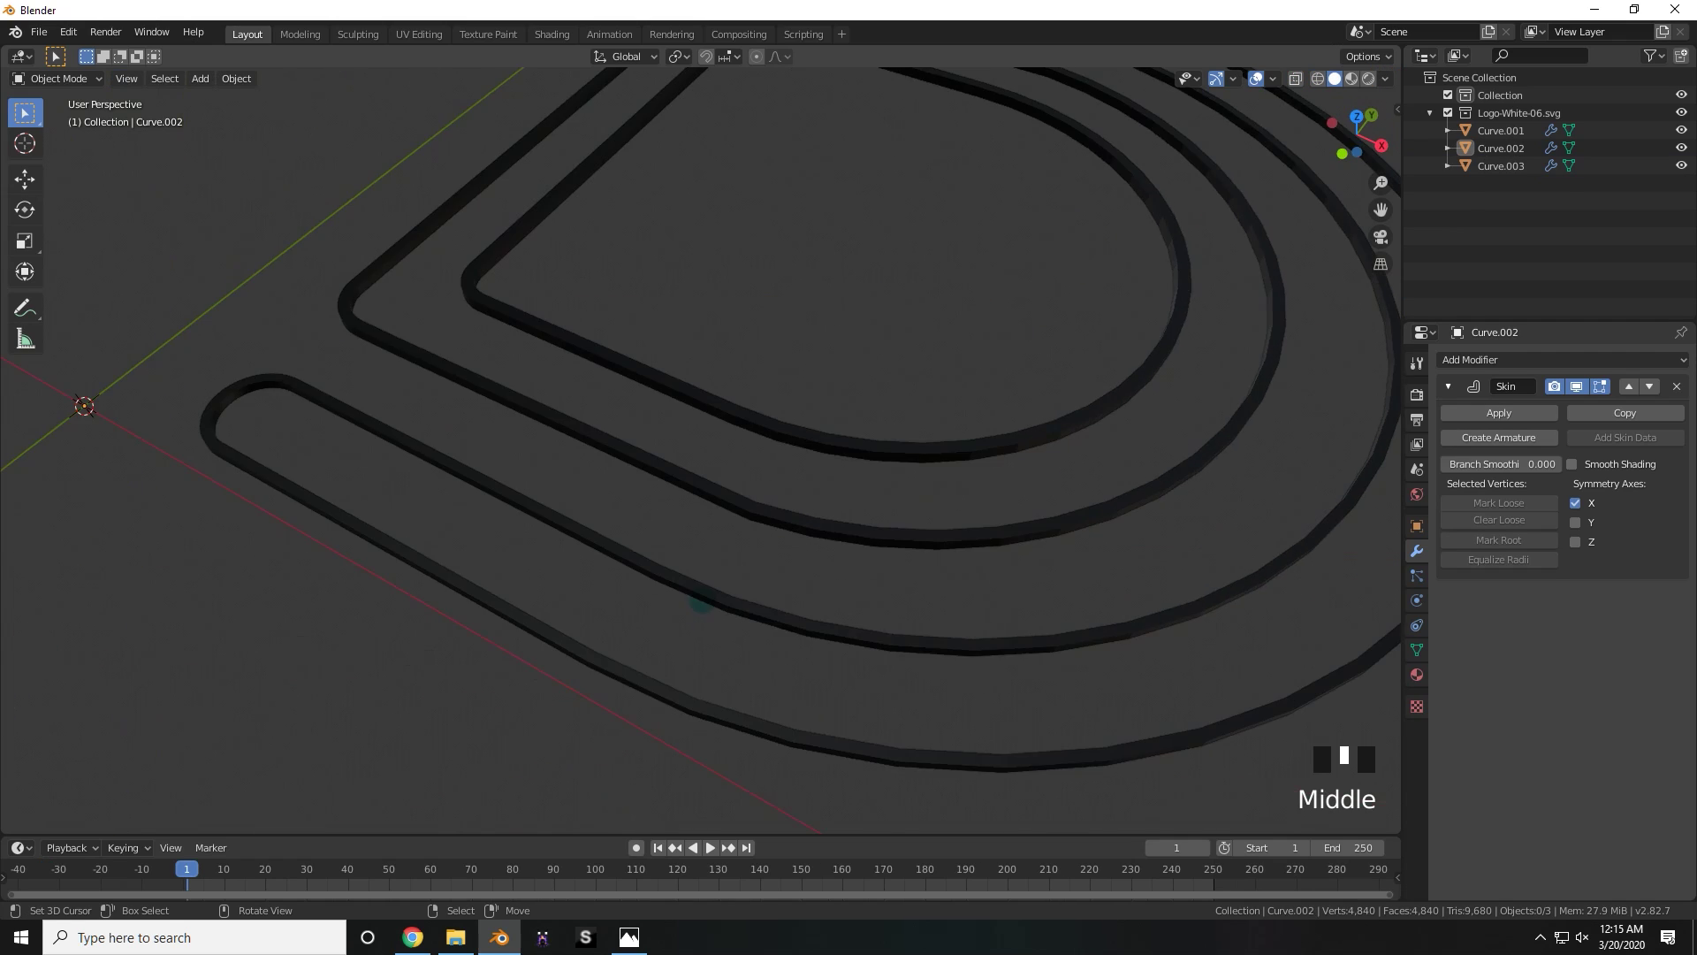
- Add a Subdivision Surface modifier to the outer outline of the inner D
scroll(830, 582, down, 3)
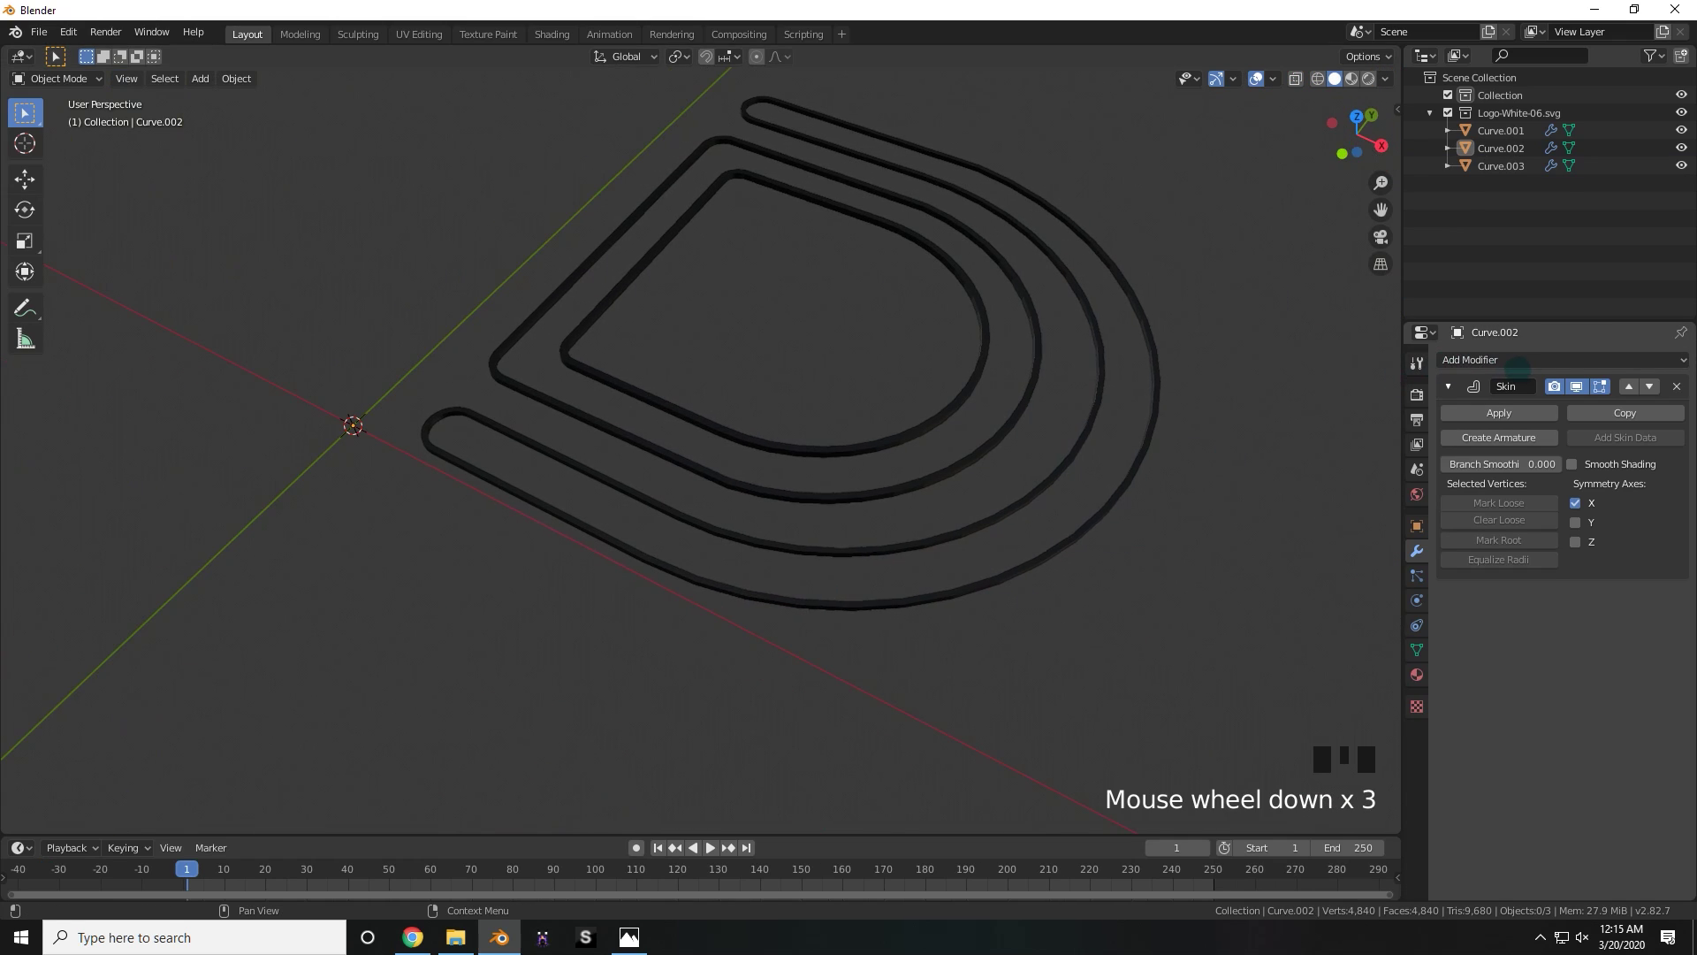
click(1521, 359)
click(1436, 656)
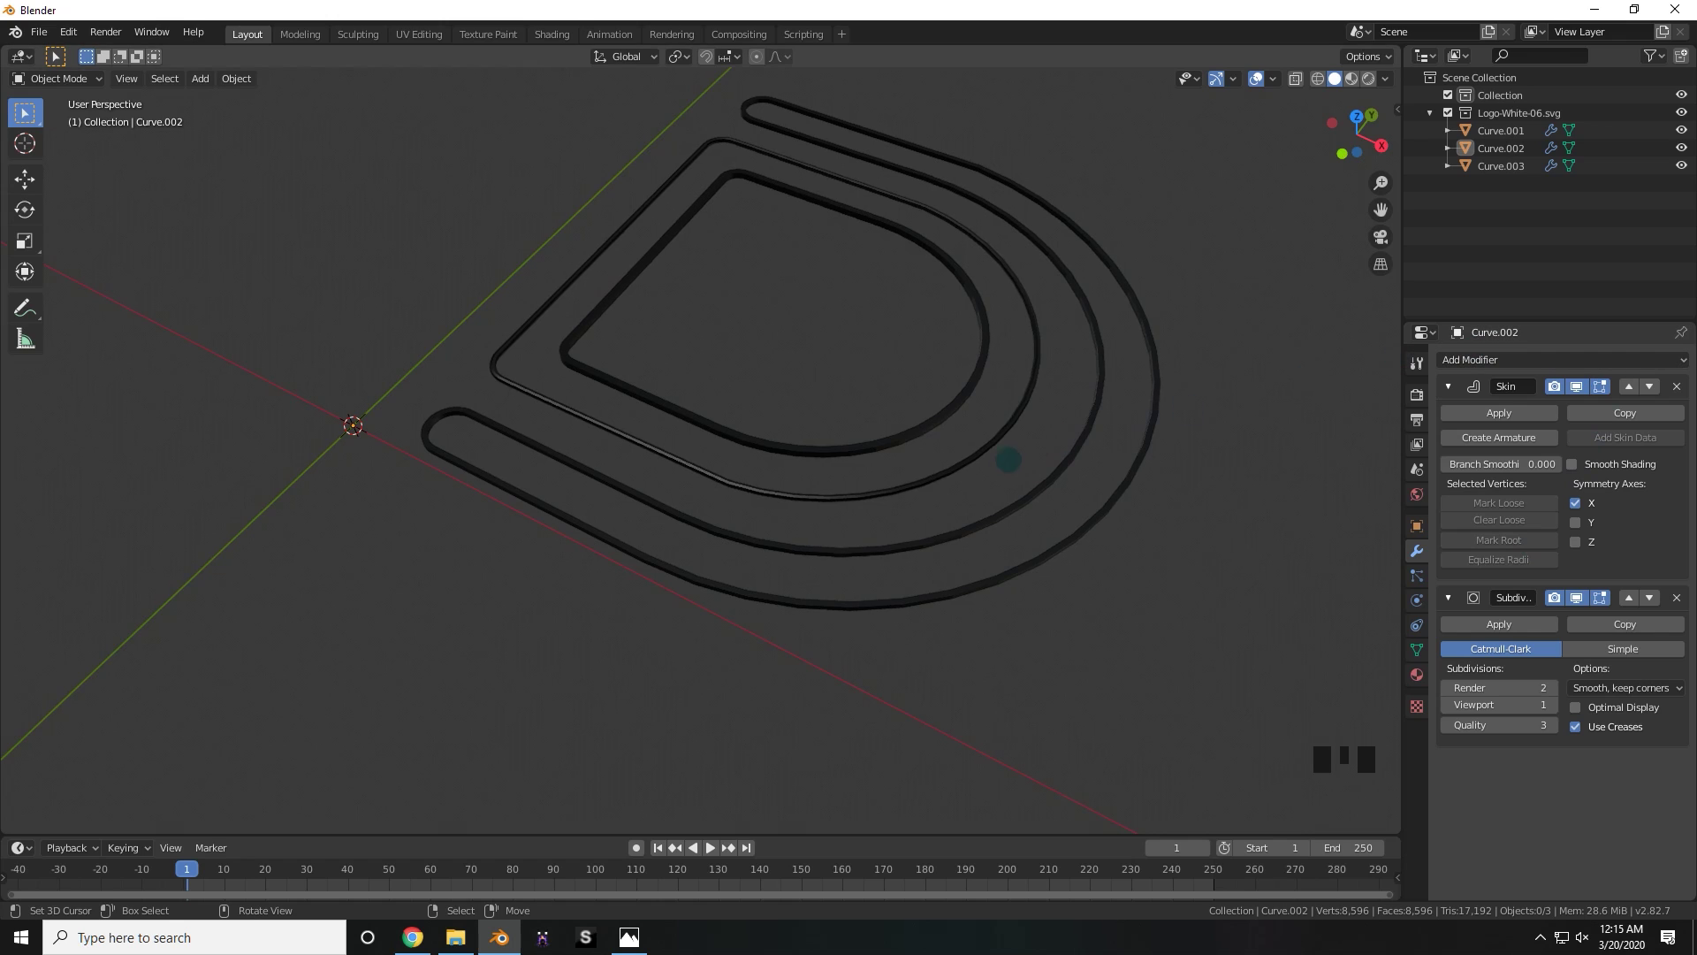
right_click(997, 439)
right_click(945, 422)
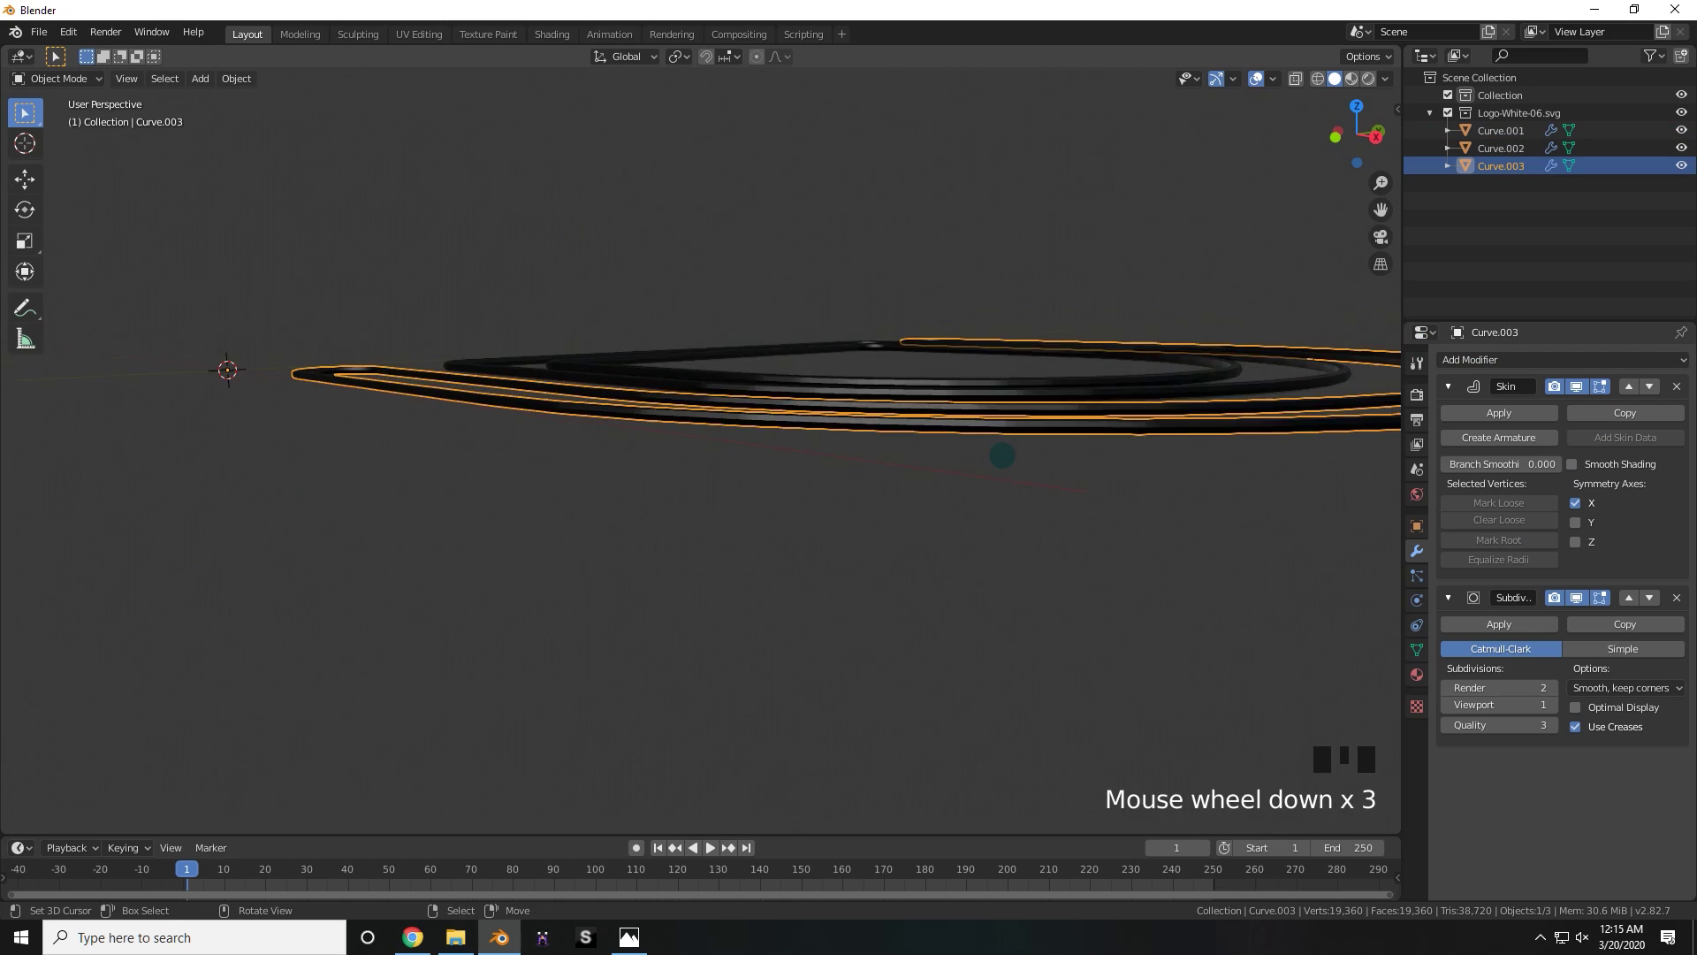
- Apply Shade Smooth to the innermost D outline
middle_drag(999, 454, 751, 414)
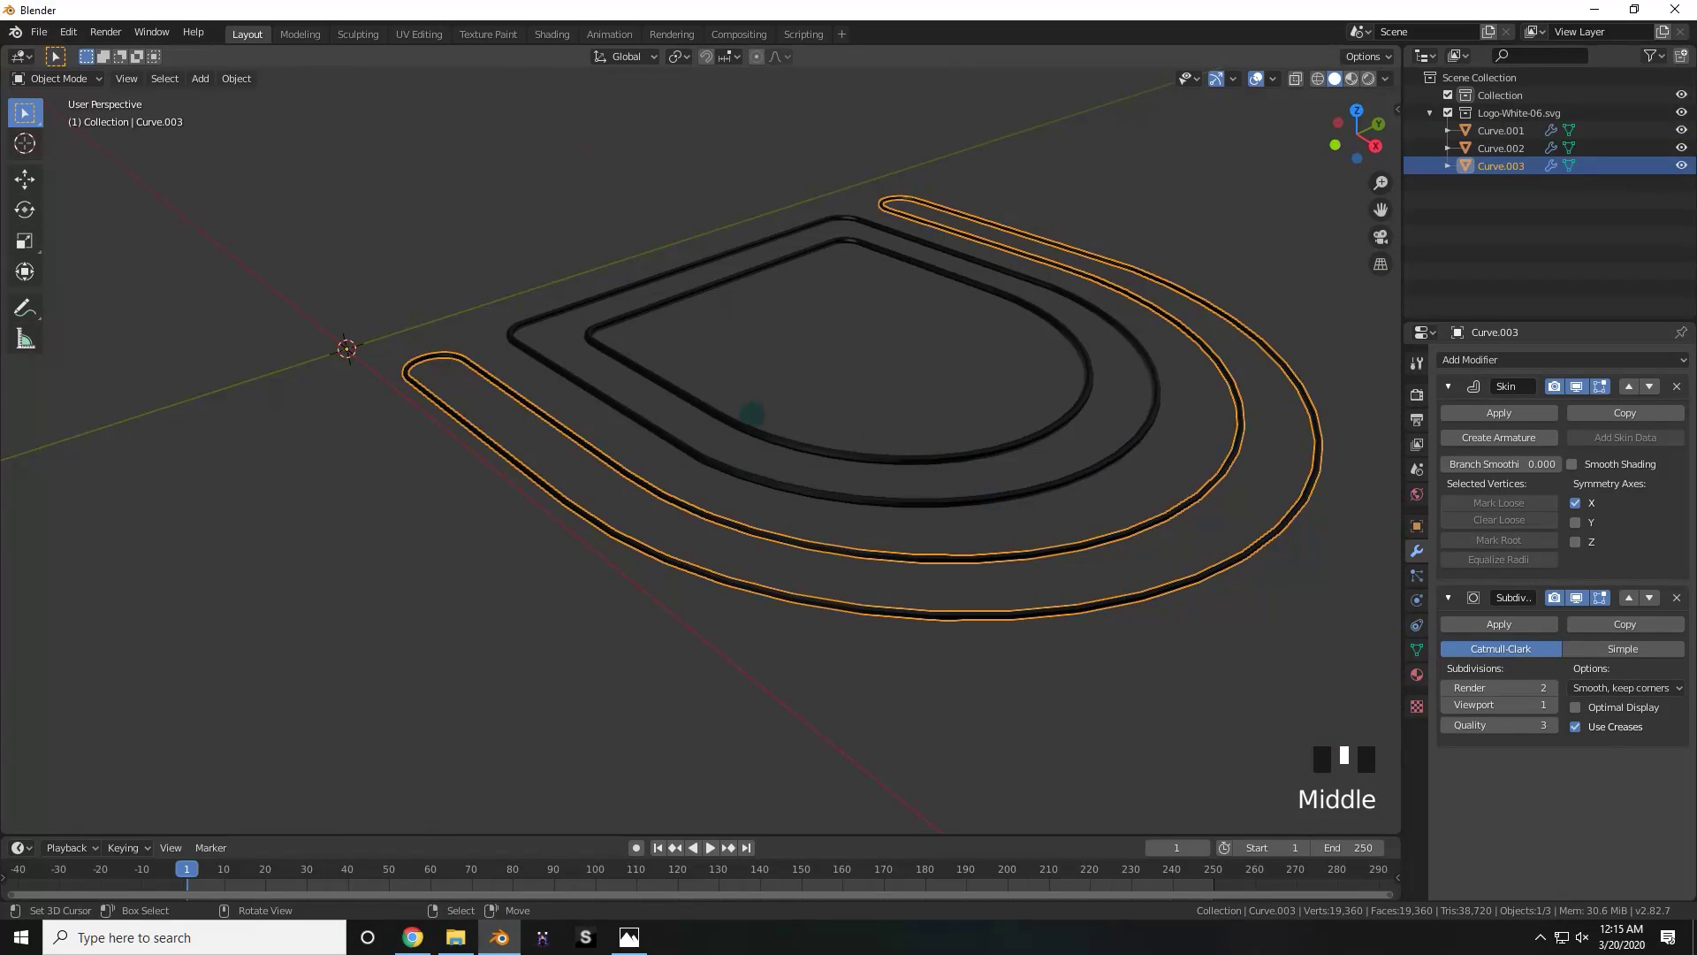
click(236, 79)
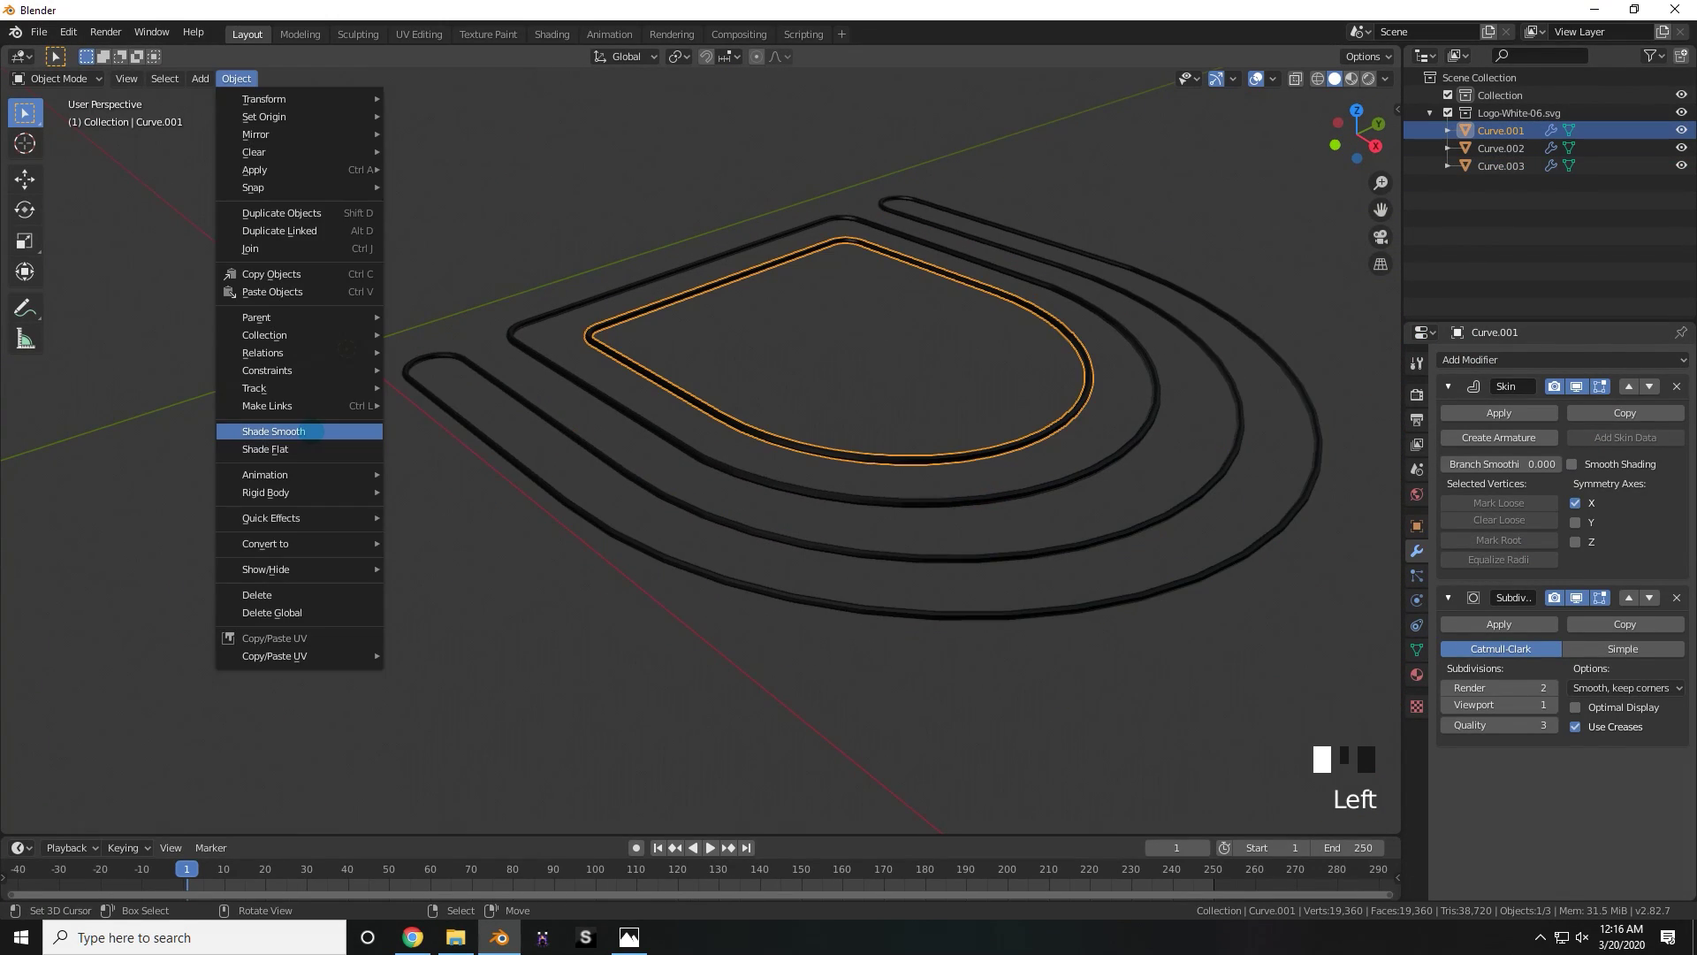
click(322, 432)
scroll(432, 428, up, 2)
middle_drag(714, 460, 822, 451)
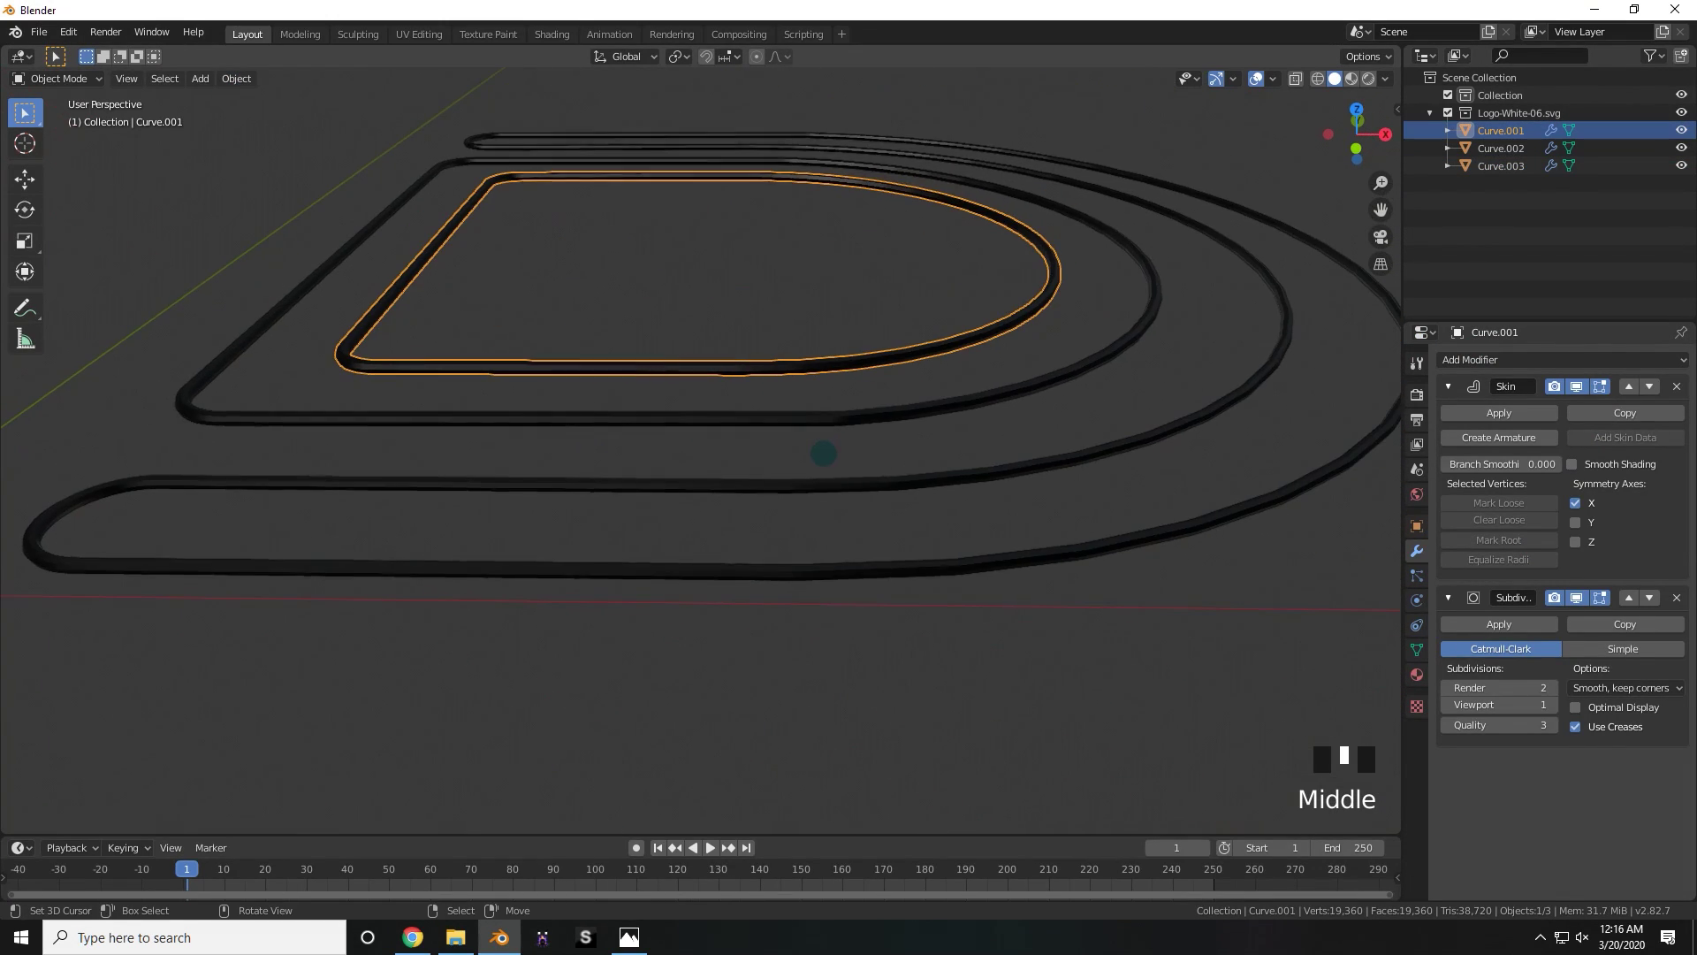
key(a)
key(a)
key(a)
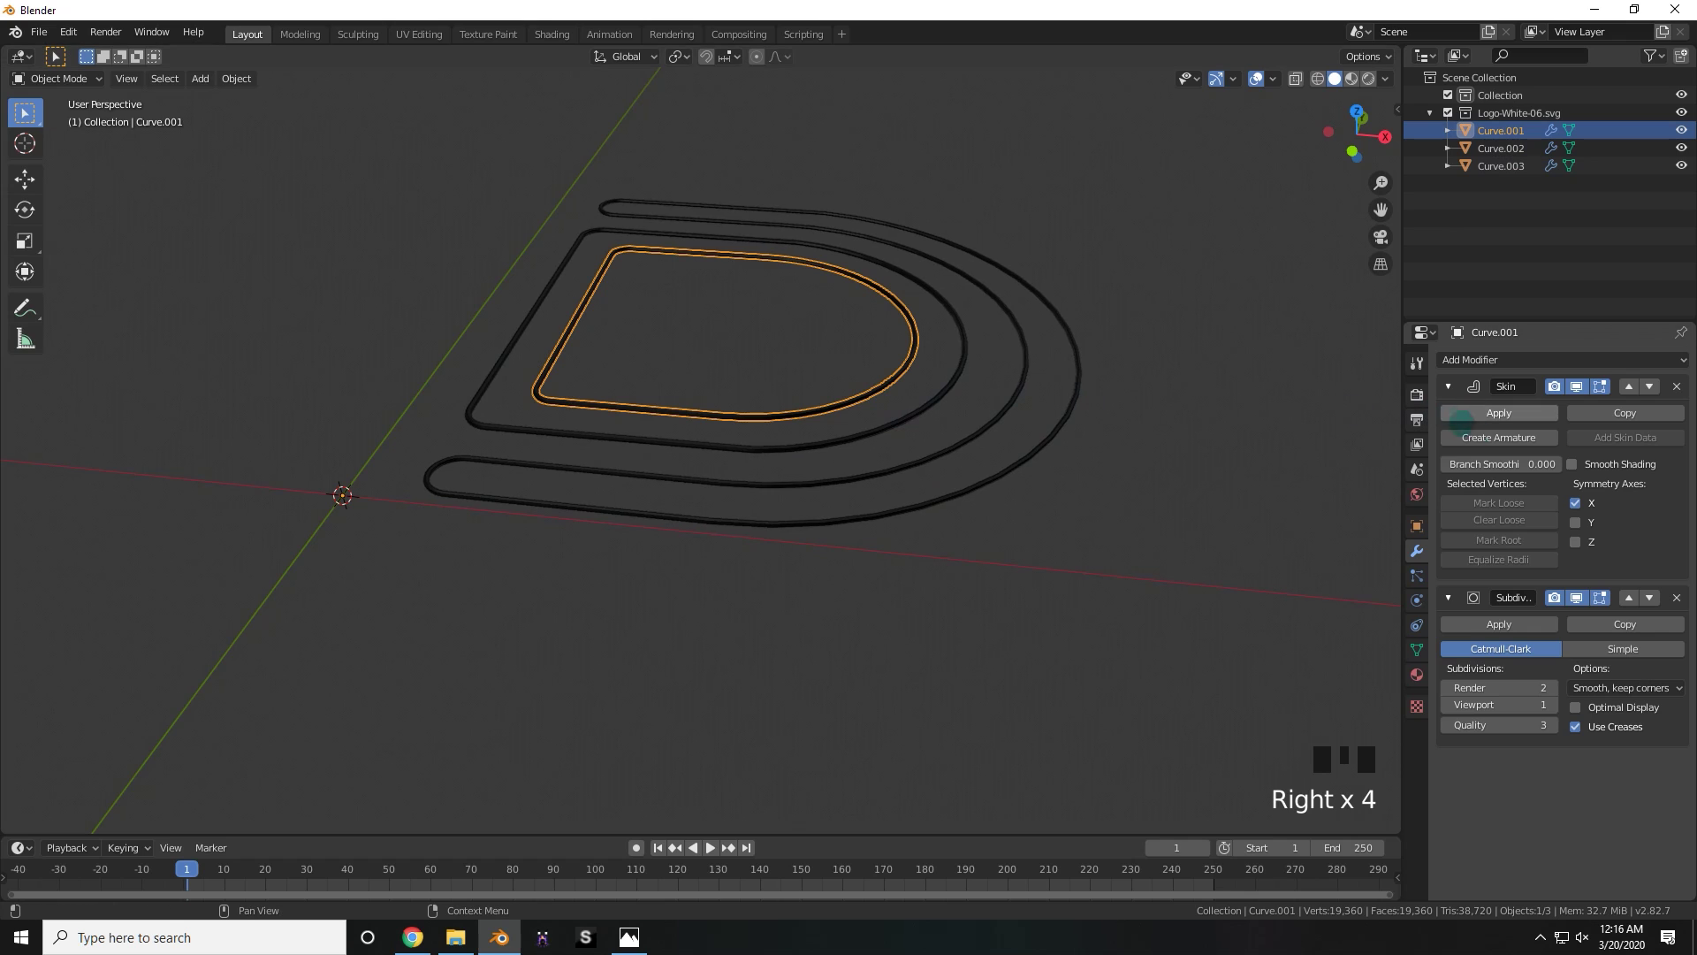
- Apply the Skin and Subdivision Surface modifiers on all three D logo outlines
scroll(1503, 412, up, 1)
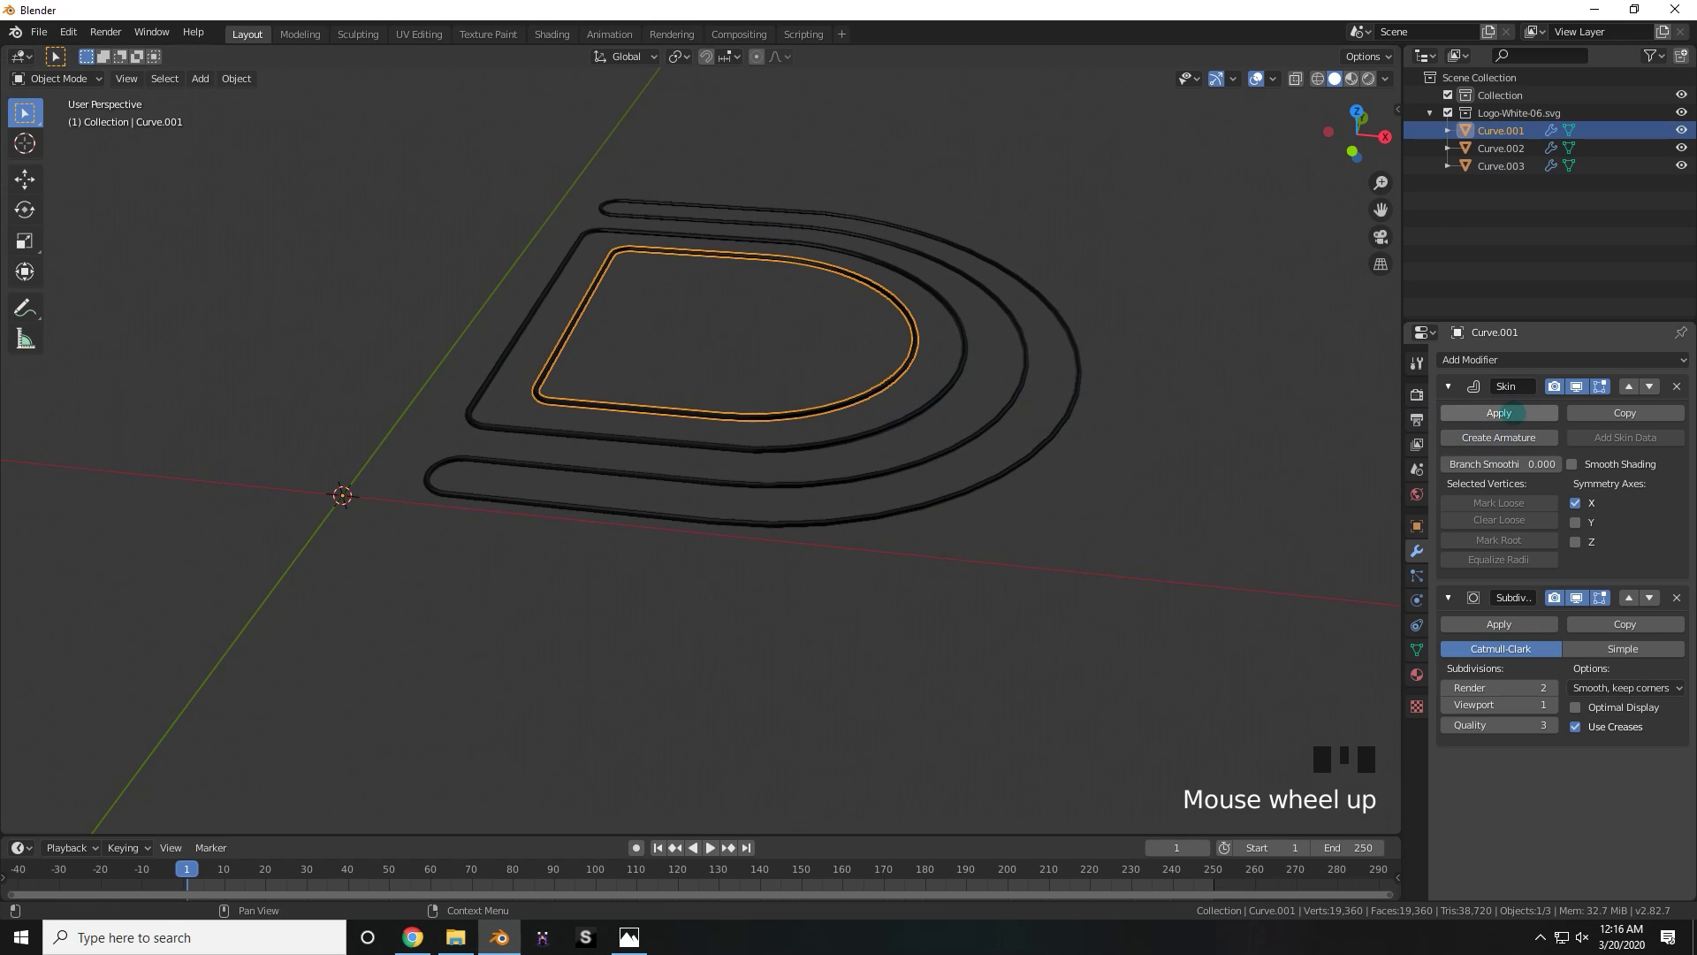
click(1509, 413)
click(1507, 412)
right_click(897, 441)
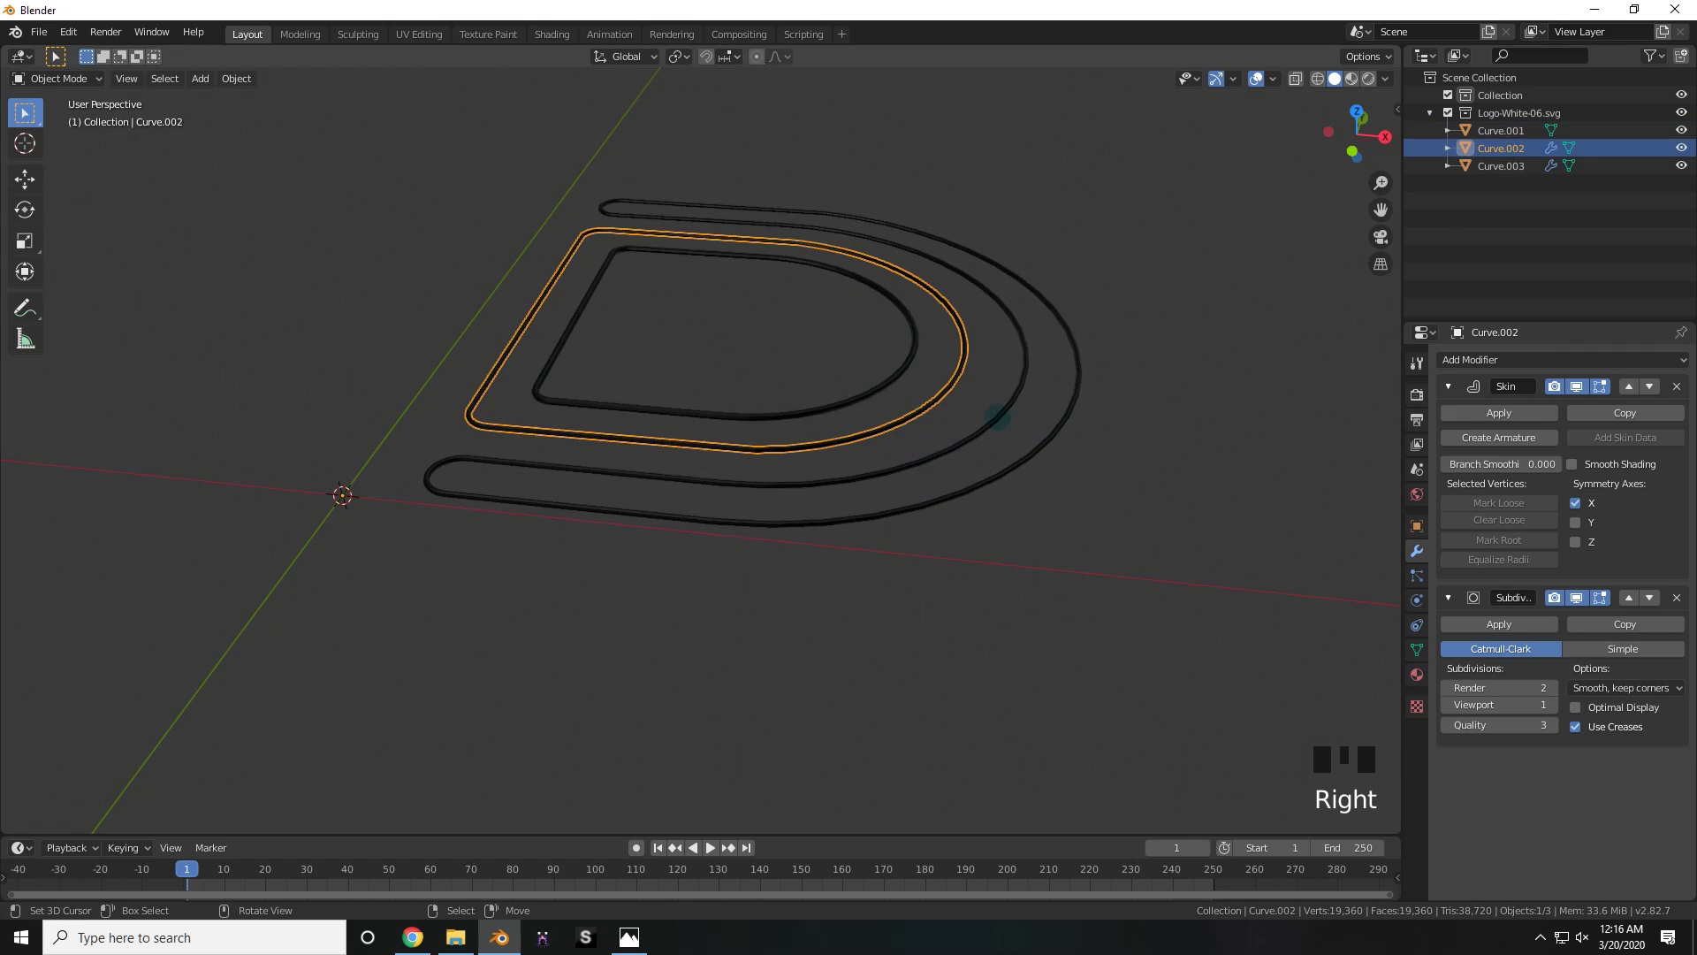
click(1472, 409)
click(1471, 409)
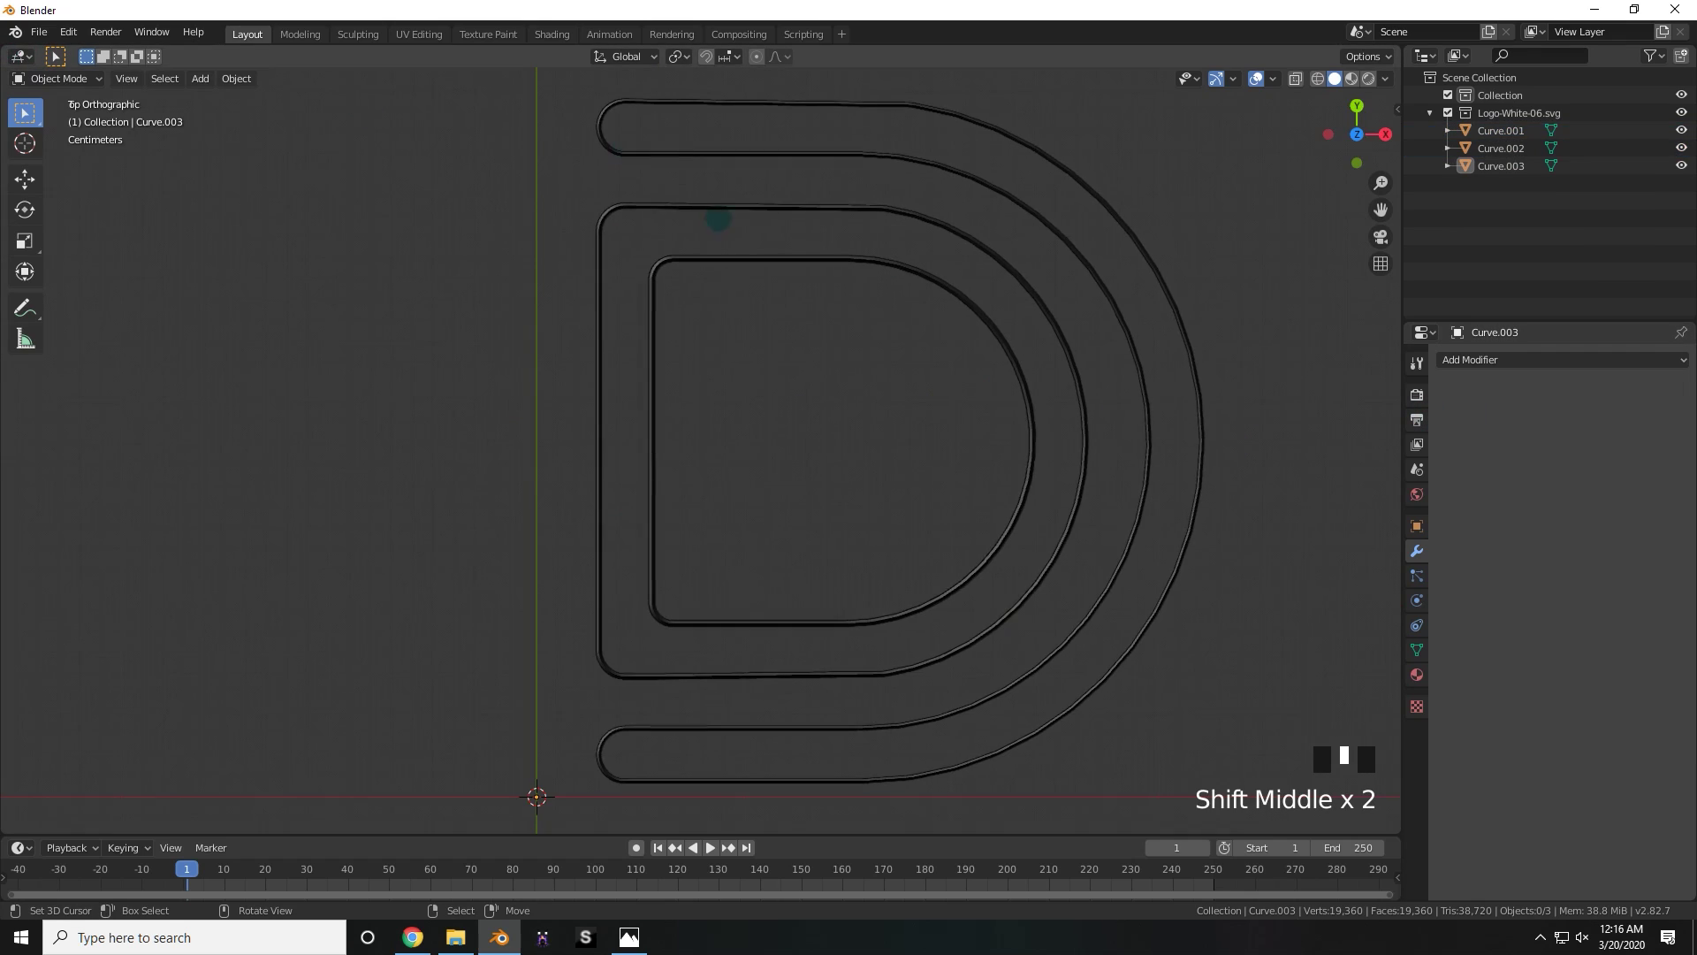
- Split the 3D viewport into two side-by-side areas and turn one of them into a Shader Editor
drag(7, 50, 818, 203)
scroll(1138, 425, up, 3)
shift+middle_drag(1138, 425, 990, 422)
click(20, 56)
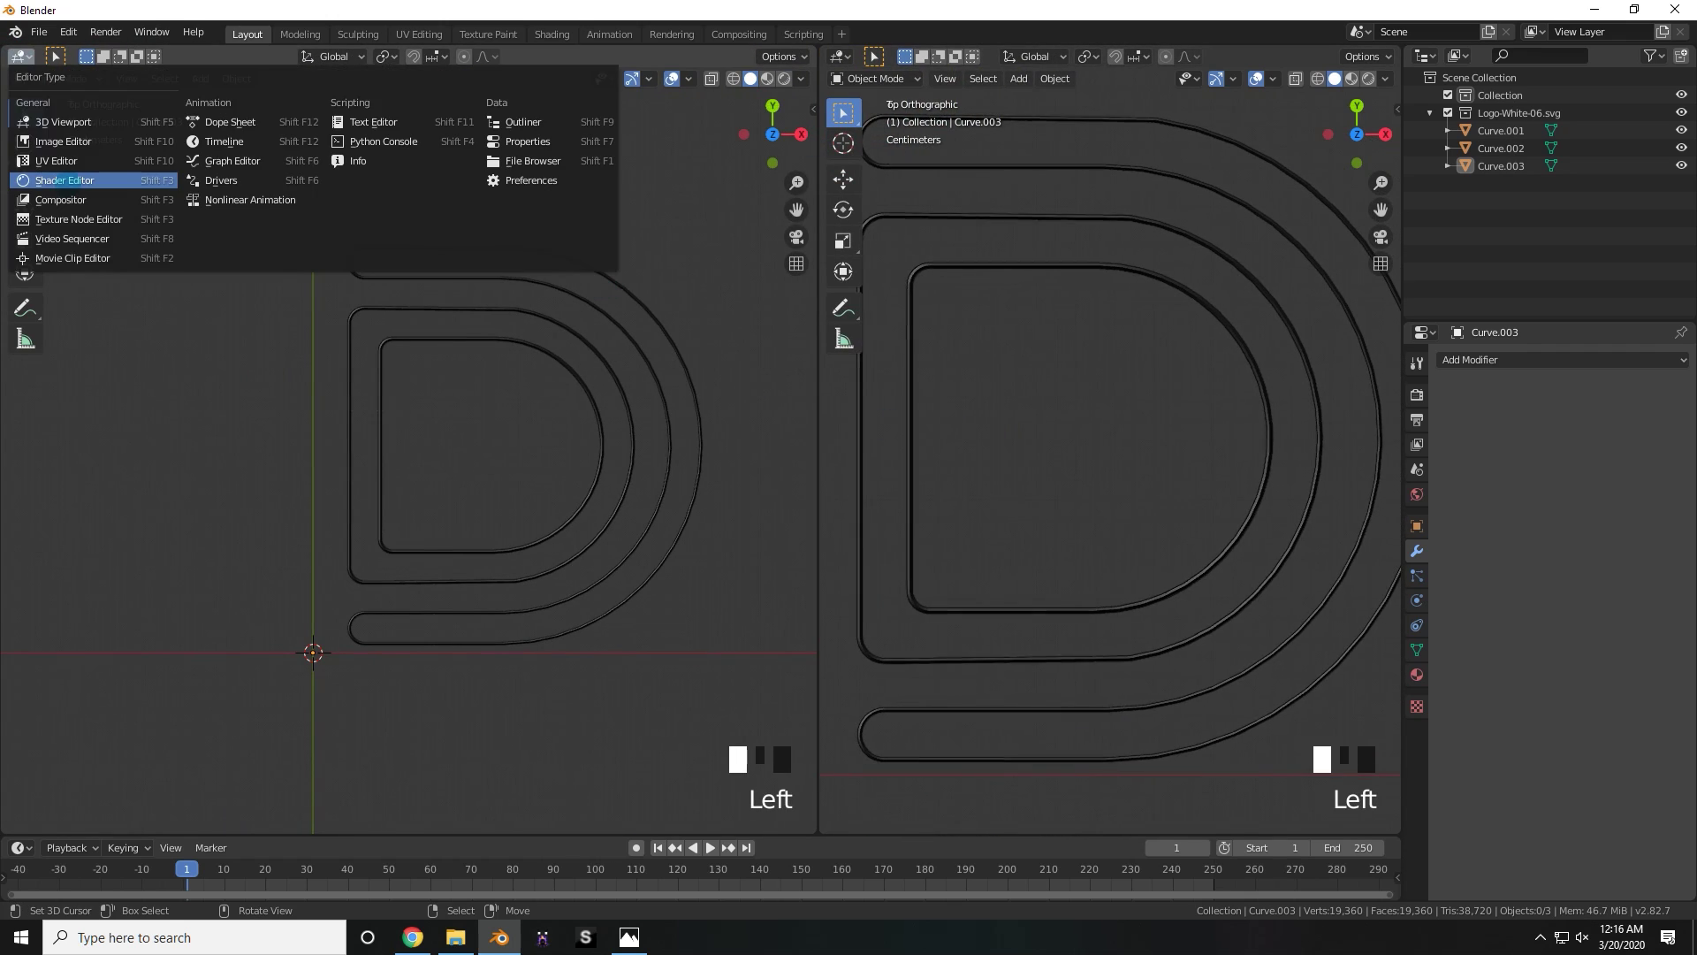
click(88, 174)
scroll(477, 408, down, 4)
scroll(477, 408, up, 3)
key(n)
scroll(469, 424, down, 1)
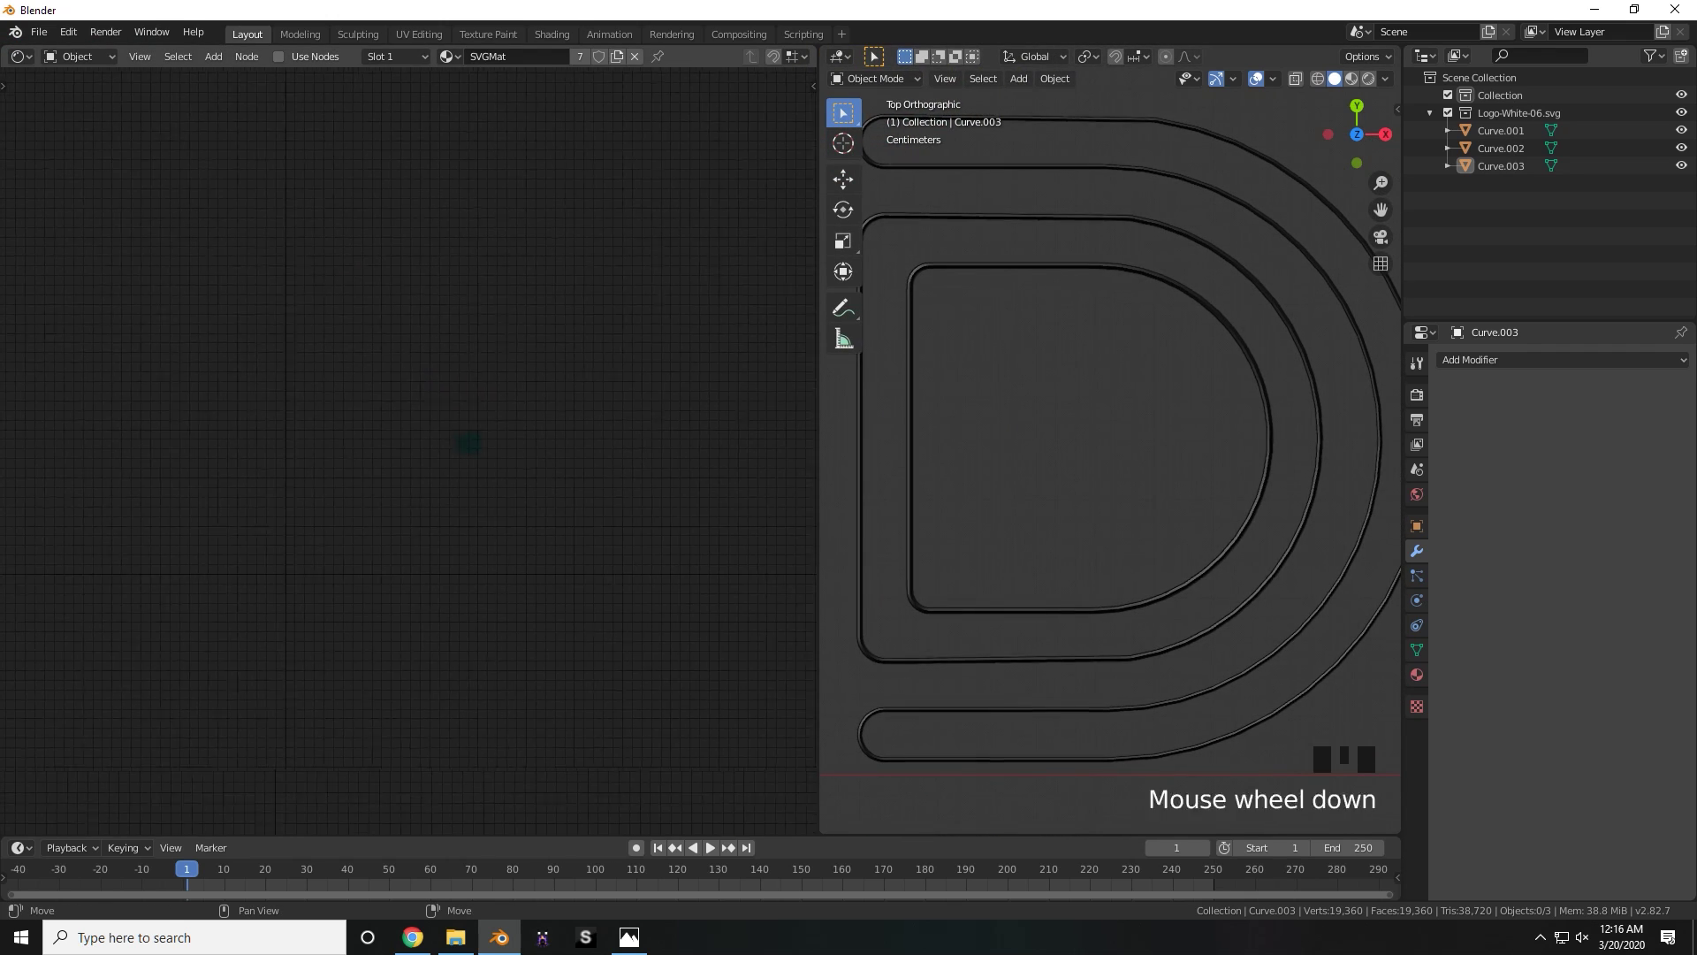
- Enable nodes for the SVGMat material
click(279, 56)
scroll(415, 380, up, 4)
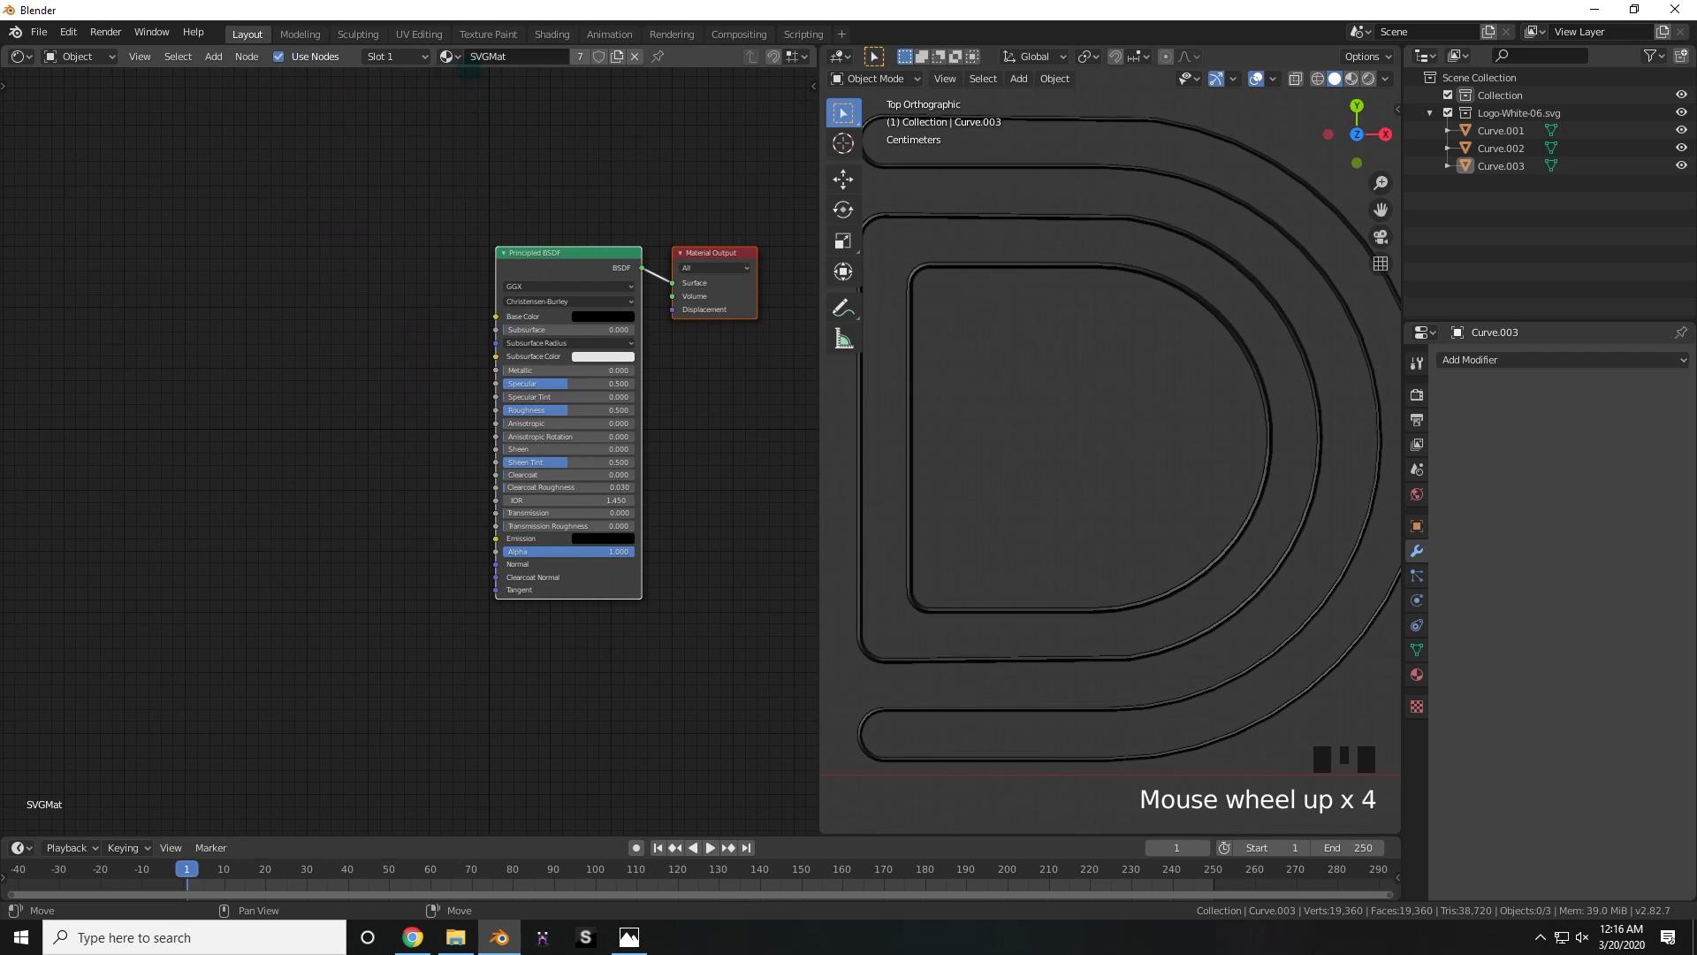
click(447, 56)
click(456, 50)
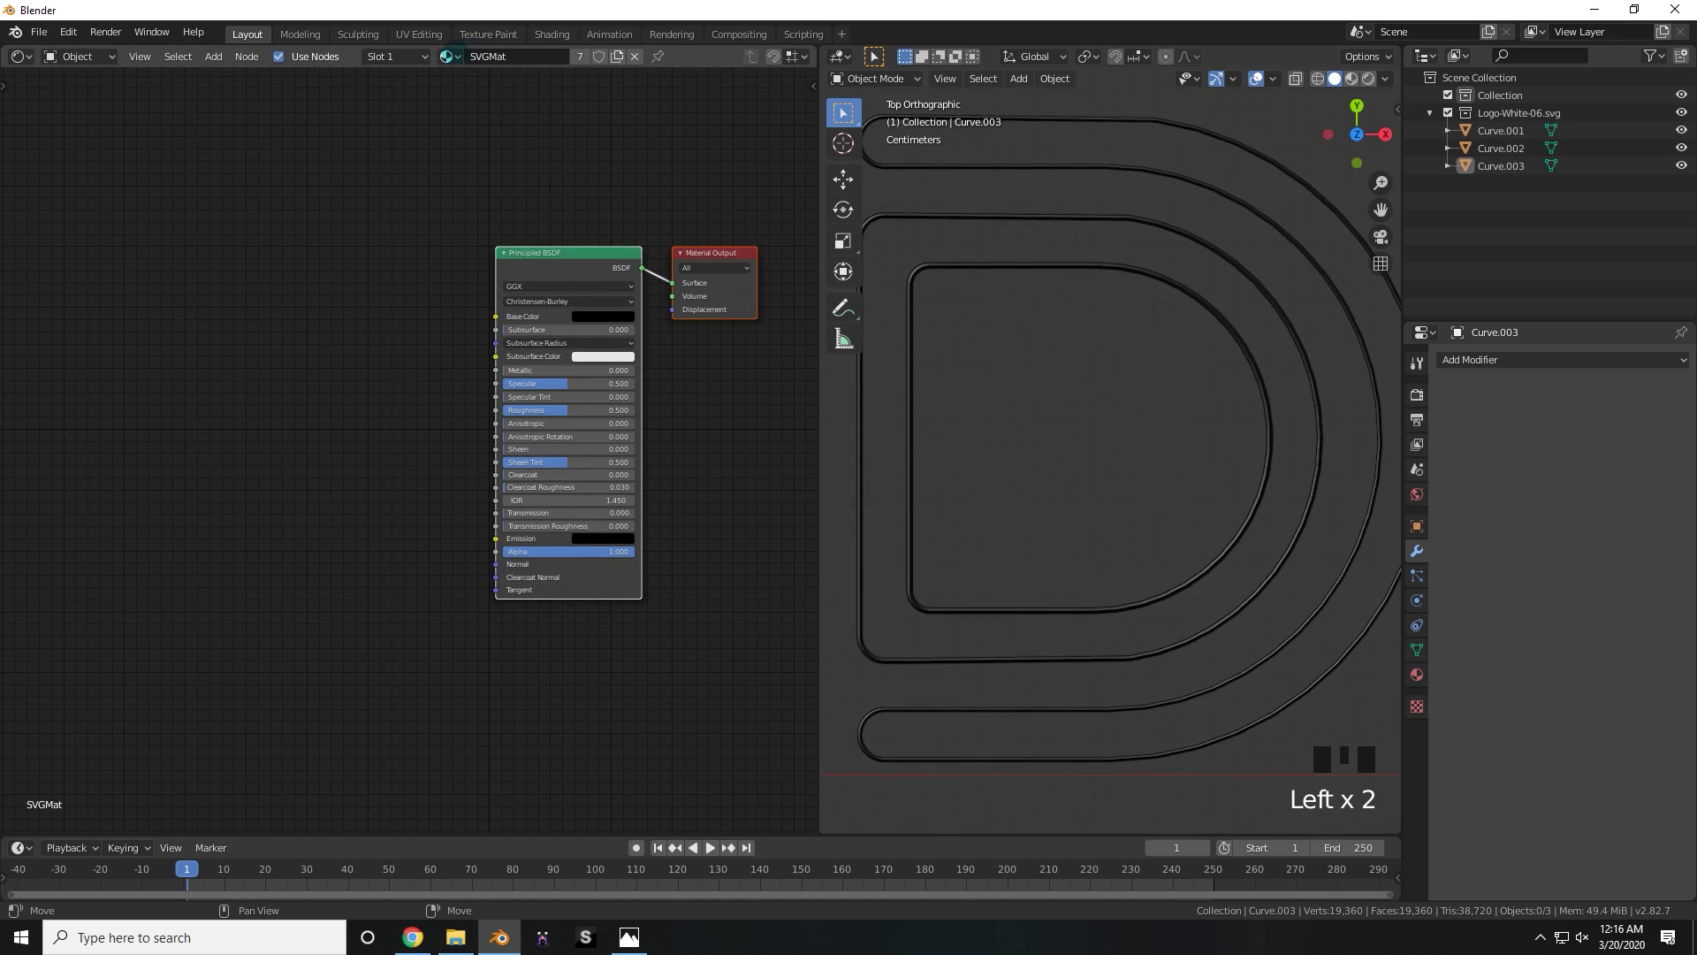
middle_drag(522, 313, 571, 271)
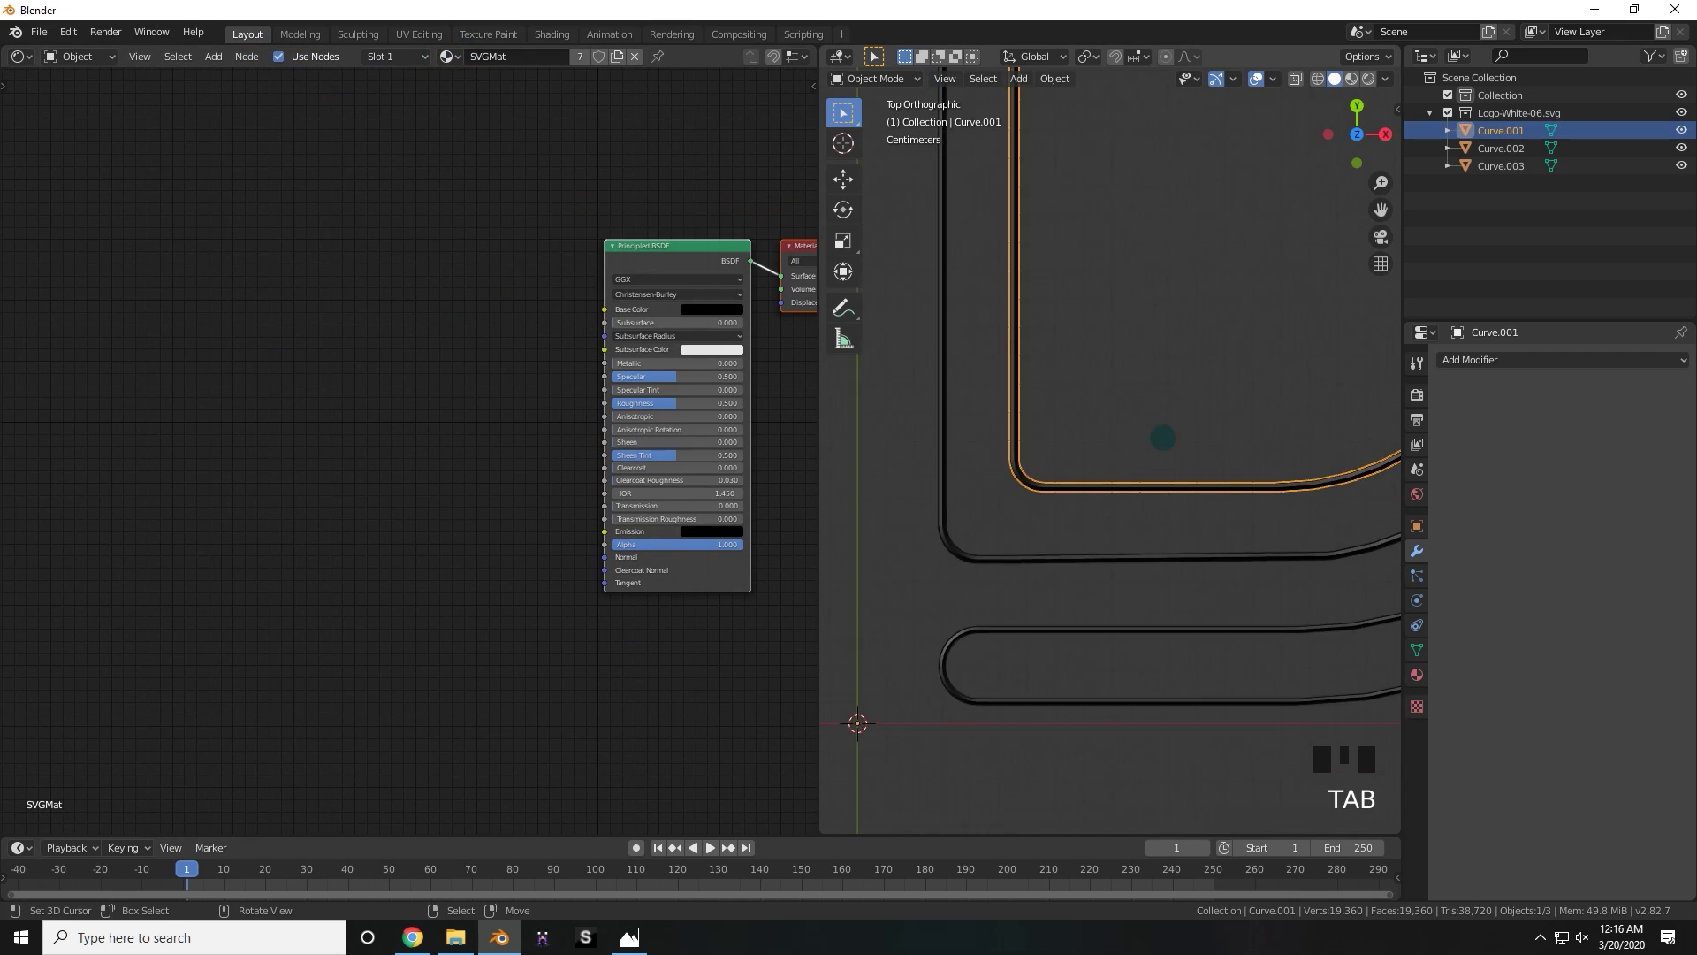
- Select all three outlines of the D logo and join them into a single object
scroll(1163, 438, down, 4)
shift+middle_drag(1140, 457, 1082, 536)
shift+right_click(1063, 576)
shift+right_click(1063, 604)
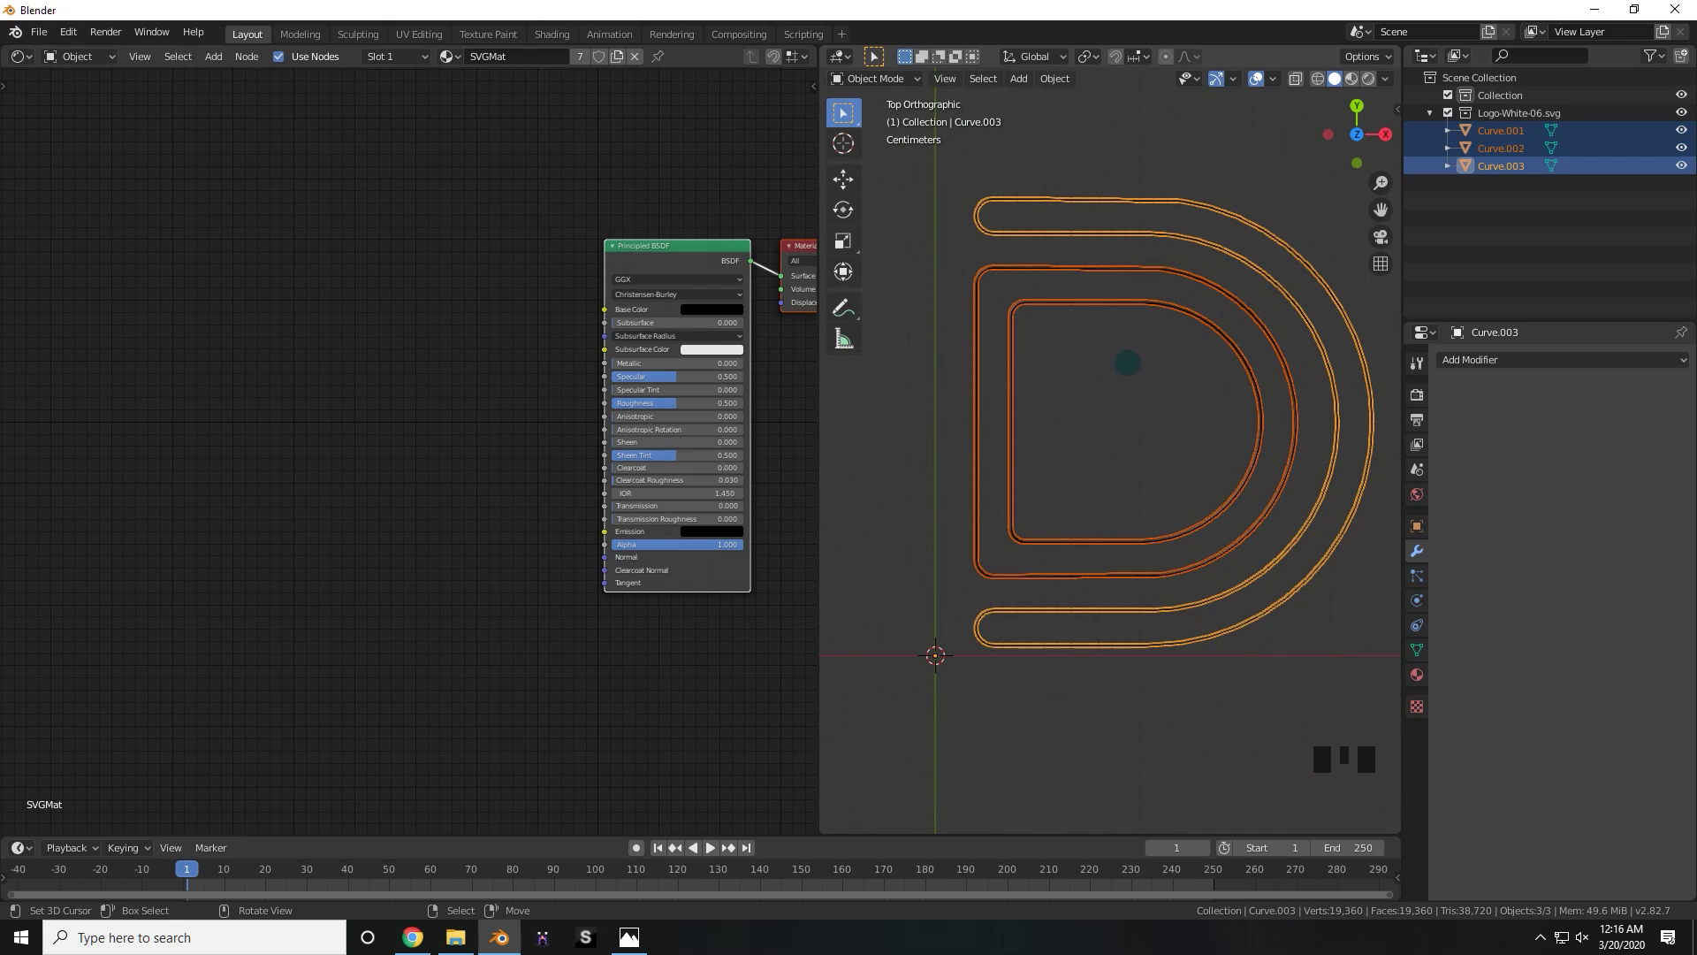
key(ctrl+j)
- UV-unwrap the whole joined logo mesh from the top view with Project from View (Bounds)
key(Tab)
scroll(1111, 442, up, 2)
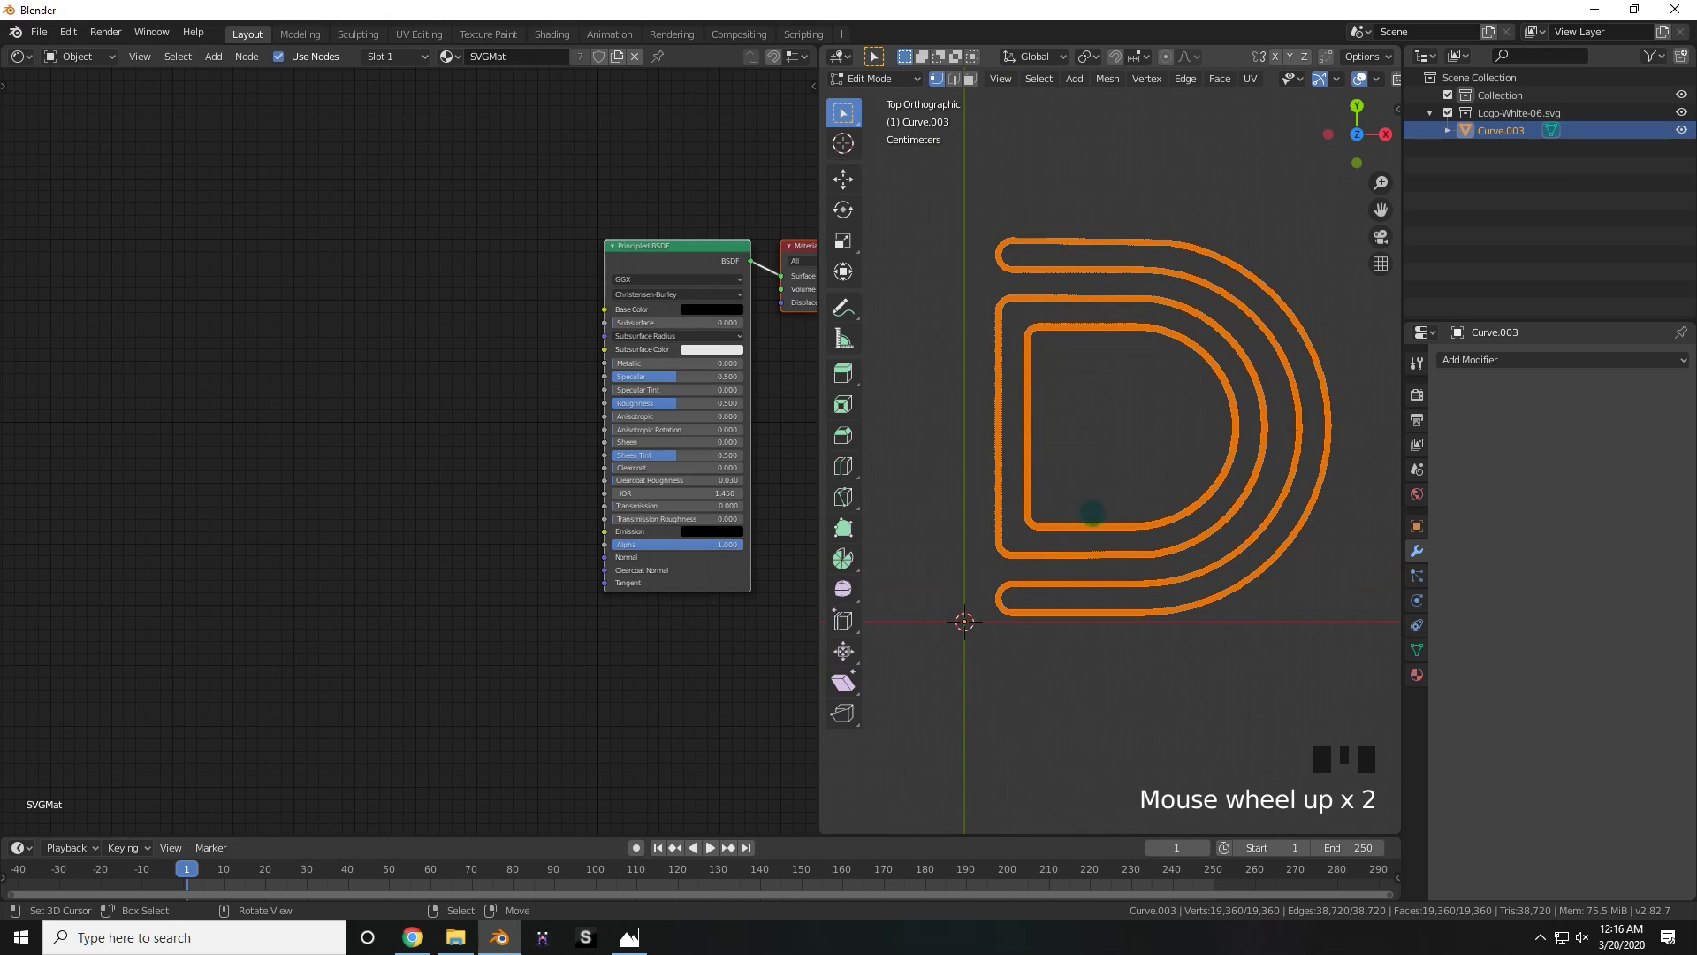
key(u)
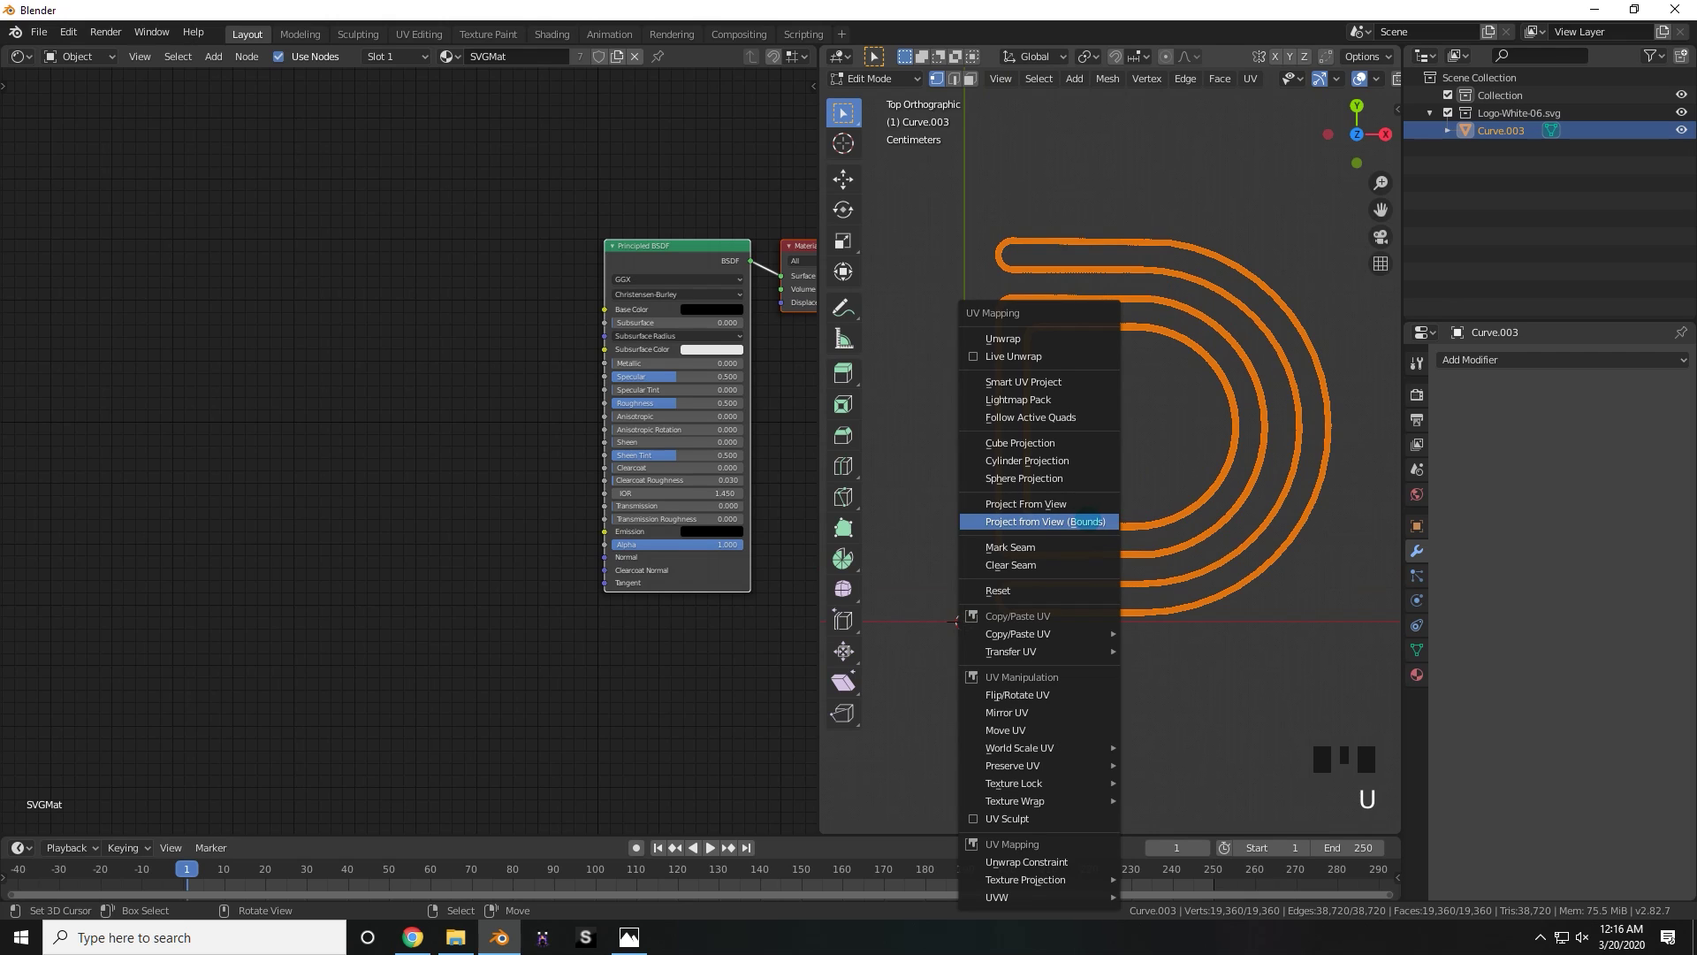
click(1044, 522)
scroll(967, 517, up, 3)
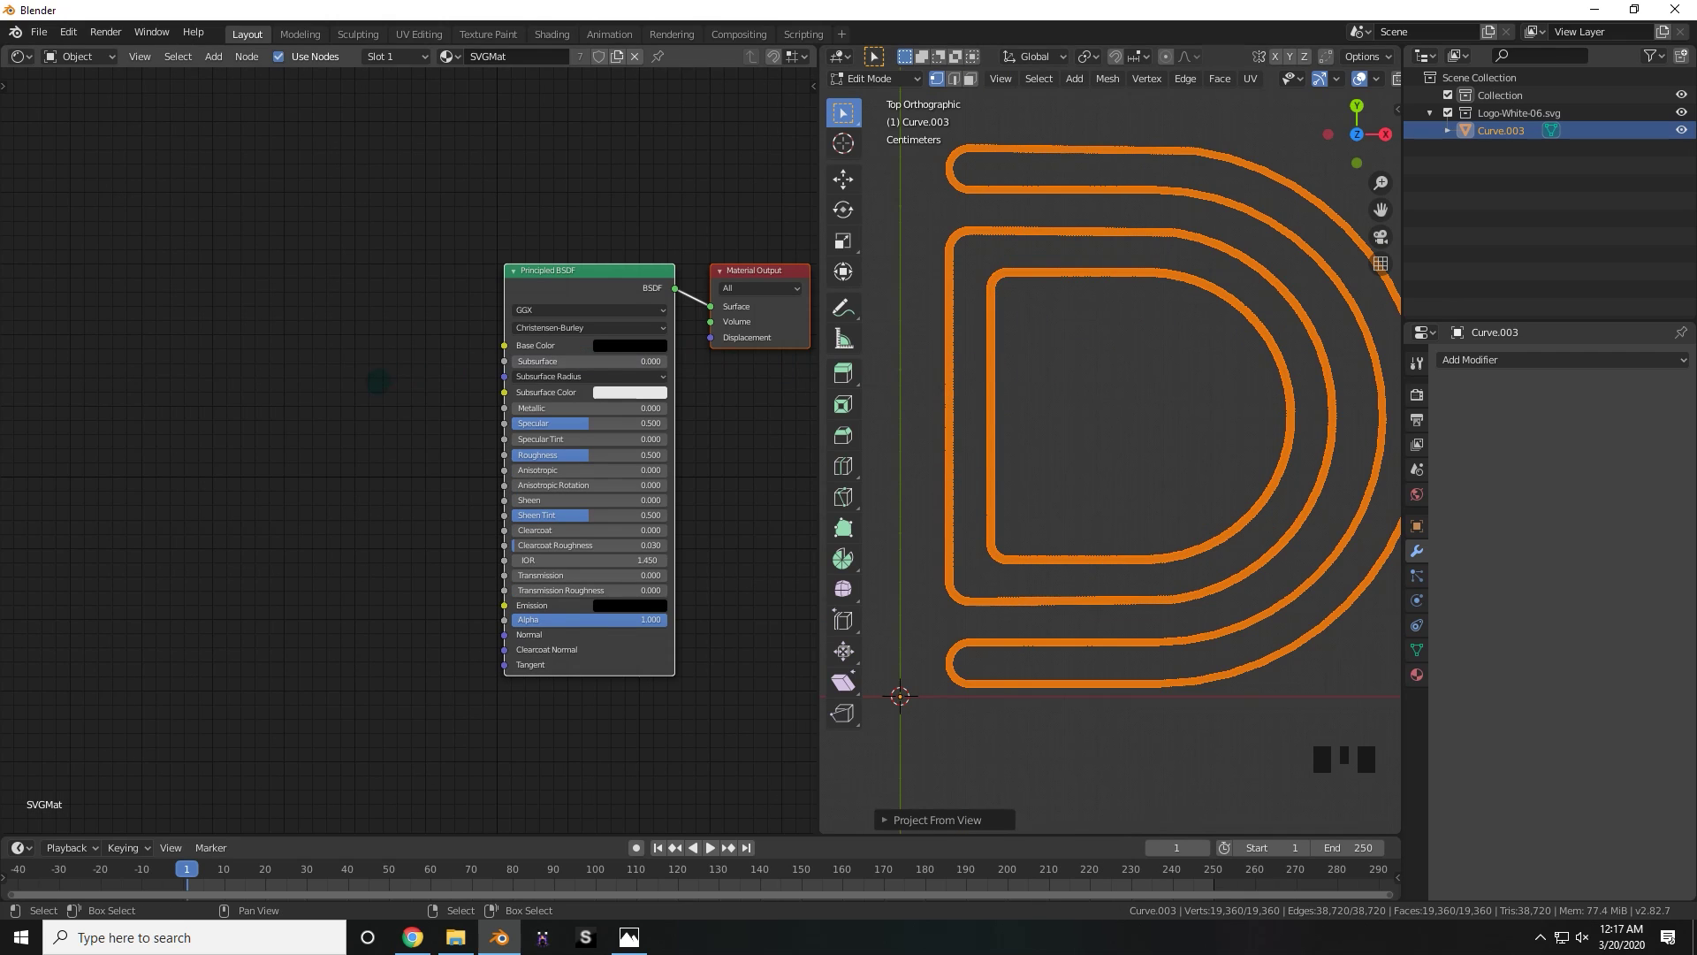
- Add a ColorRamp node ahead of the Principled BSDF in the SVGMat node tree
middle_drag(363, 383, 439, 355)
scroll(440, 354, up, 2)
middle_drag(401, 268, 344, 337)
scroll(345, 337, down, 2)
middle_drag(98, 338, 212, 338)
key(shift+a)
mouse_move(206, 472)
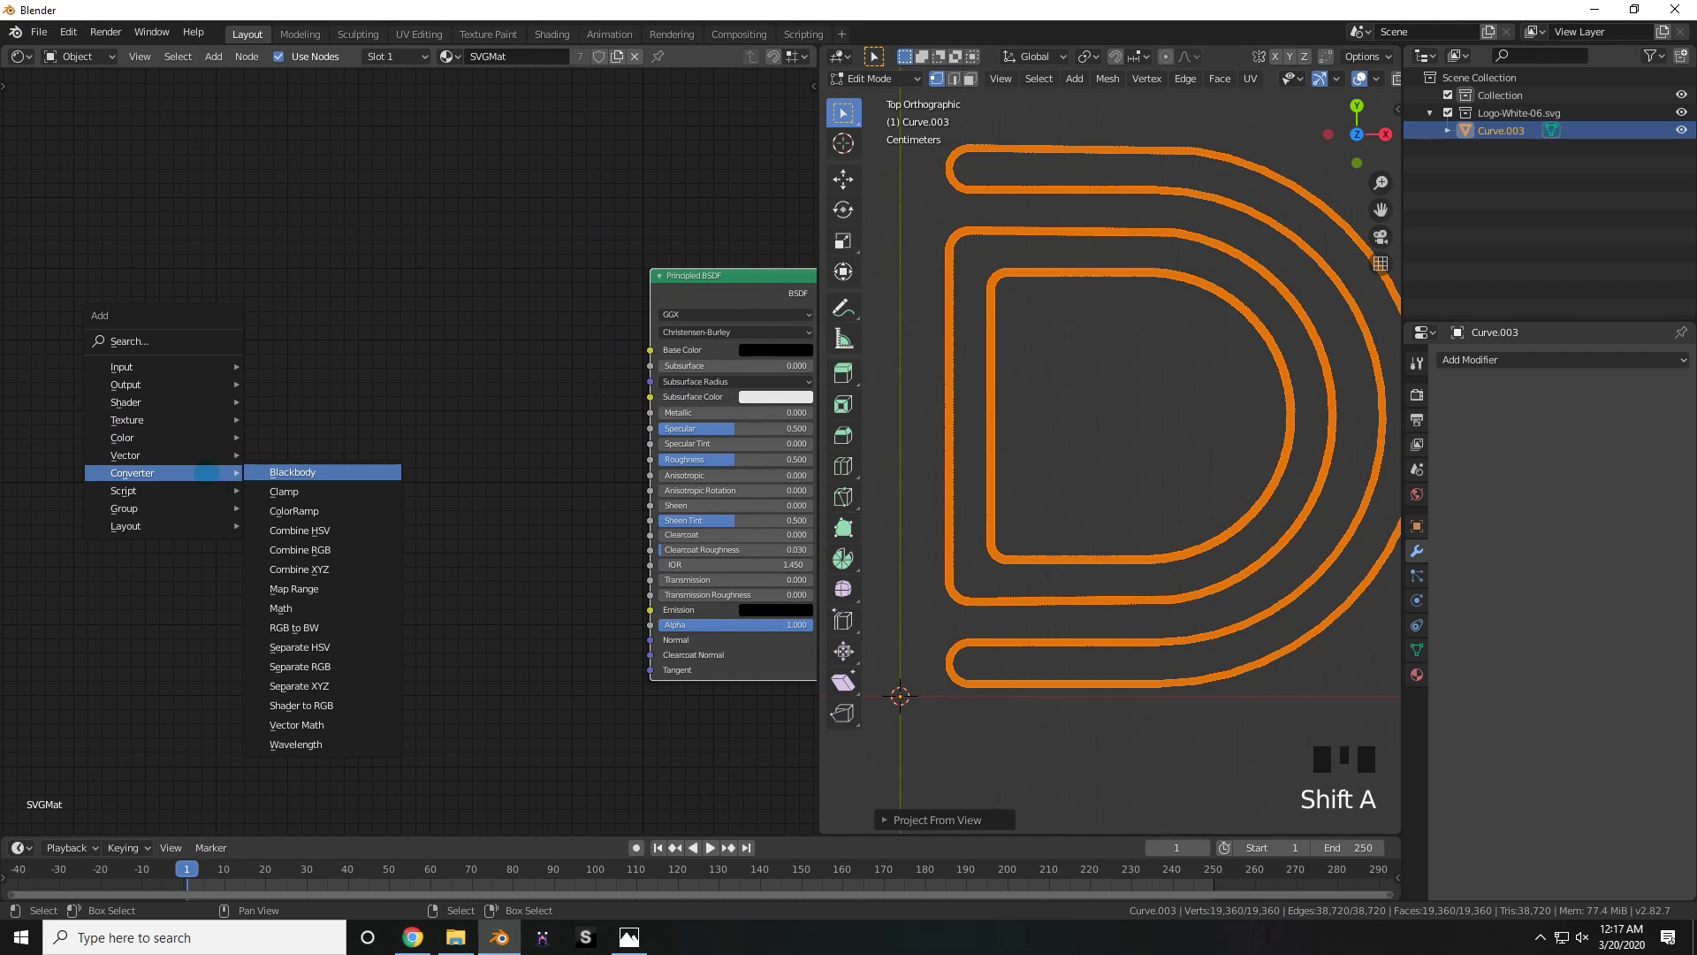
click(291, 510)
click(458, 288)
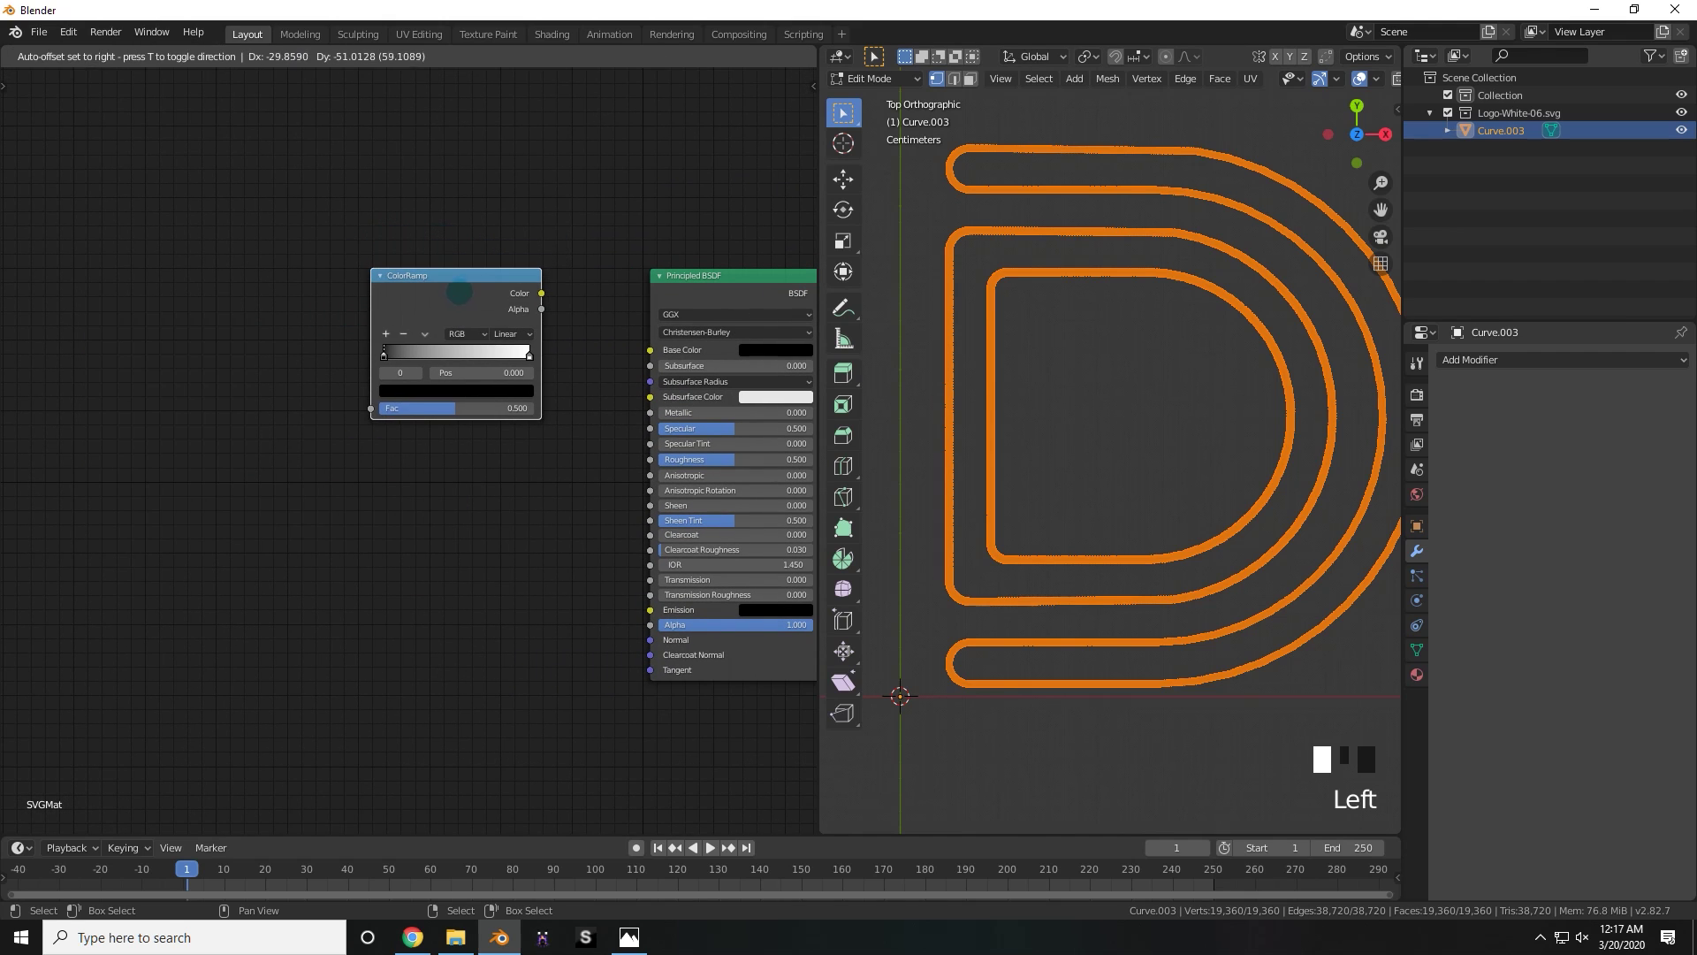
- Add a Gradient Texture node and connect its Color output to the ColorRamp's Fac input
key(shift+a)
mouse_move(184, 254)
click(305, 313)
click(189, 318)
middle_drag(189, 318, 322, 355)
scroll(322, 356, down, 2)
drag(409, 379, 476, 432)
- Connect the ColorRamp's Color output to the Principled BSDF's Base Color
scroll(655, 505, up, 5)
middle_drag(609, 329, 495, 320)
drag(491, 241, 654, 352)
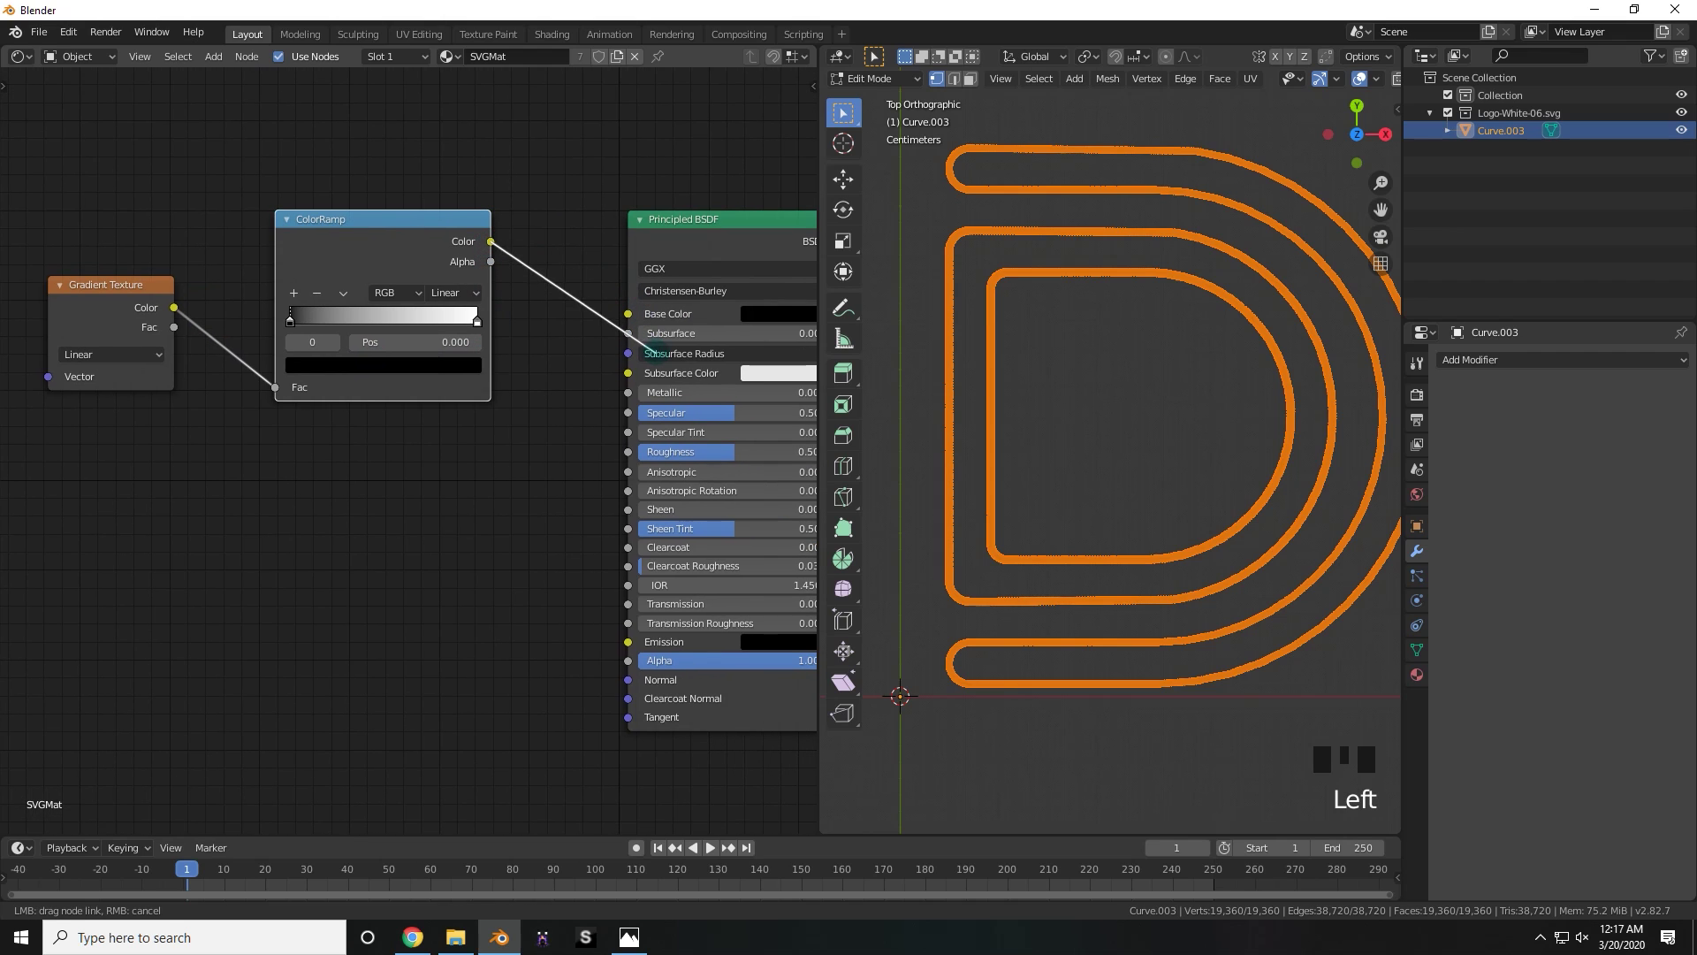
drag(491, 241, 628, 314)
- Switch the 3D viewport to Rendered shading, return to Object Mode and deselect the logo
key(z)
click(1078, 389)
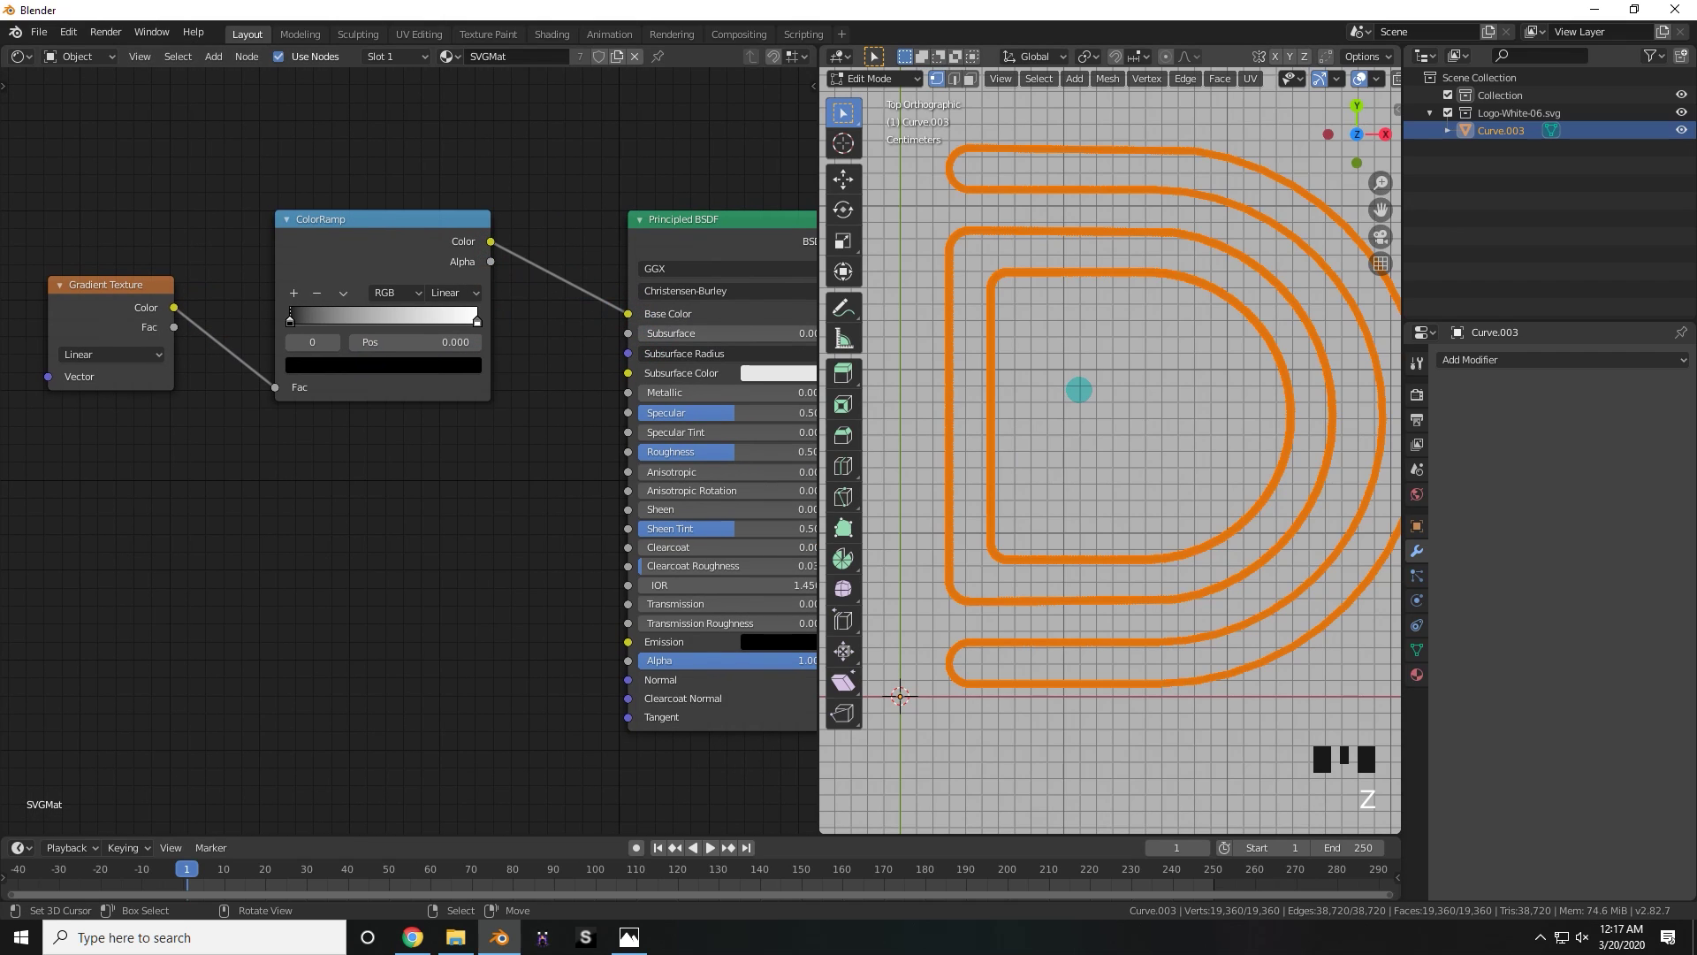
key(Tab)
key(a)
key(a)
key(a)
shift+middle_drag(1111, 424, 993, 442)
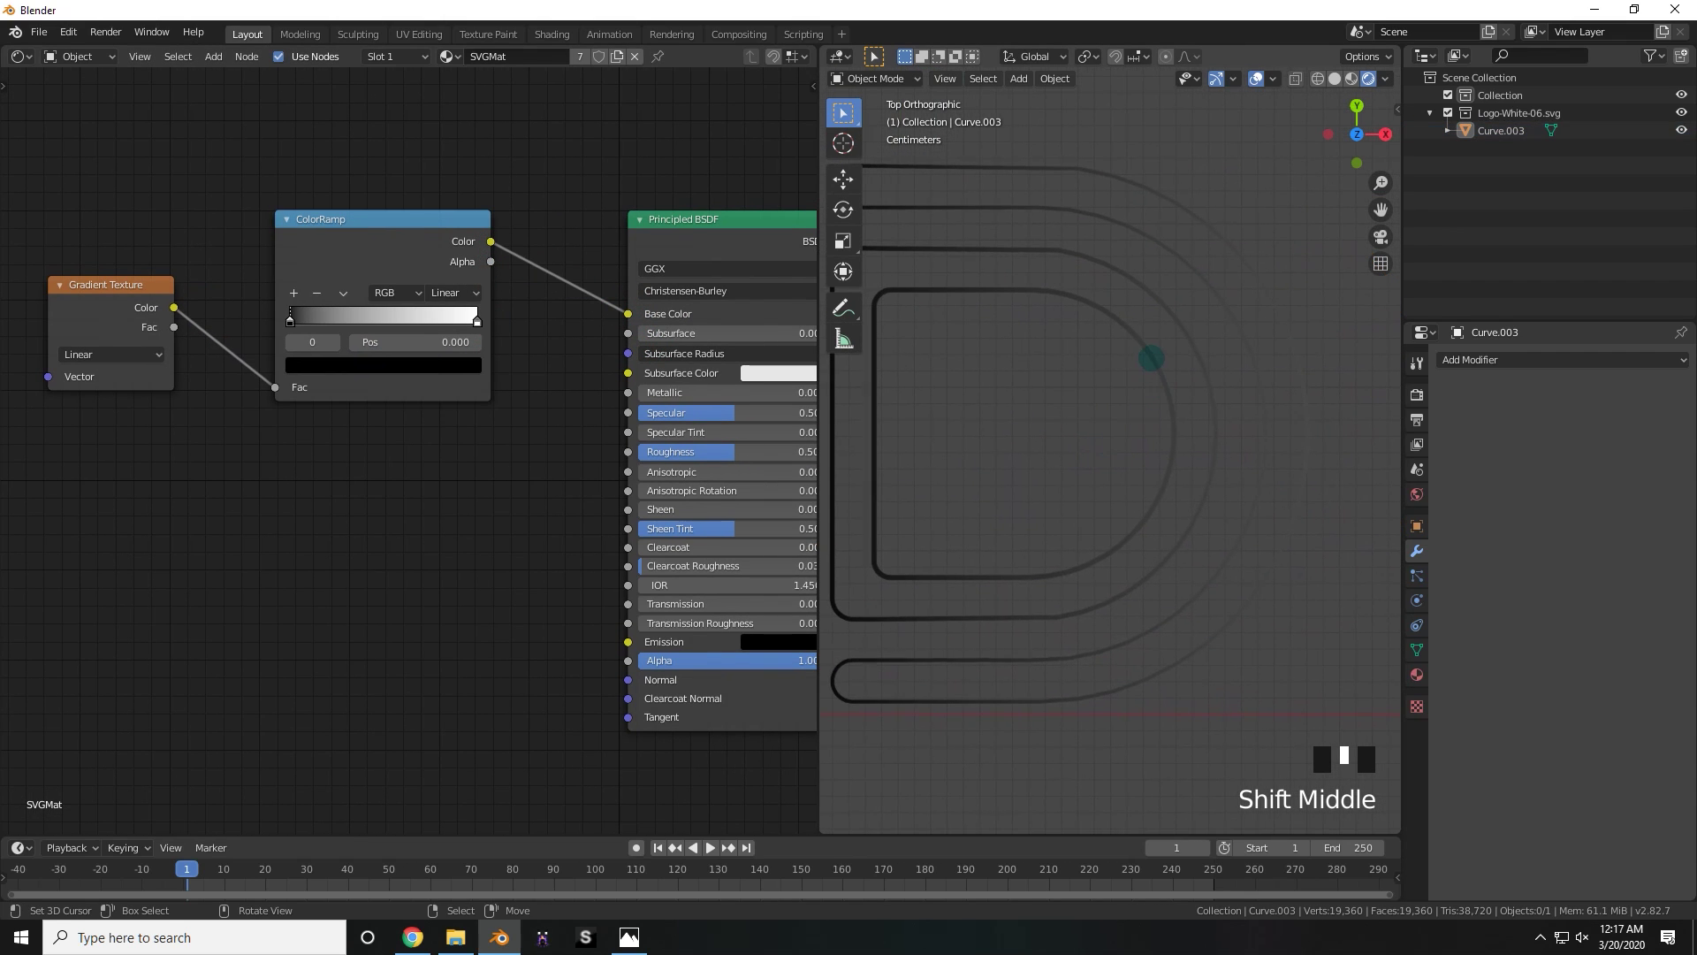
shift+middle_drag(1151, 358, 1180, 352)
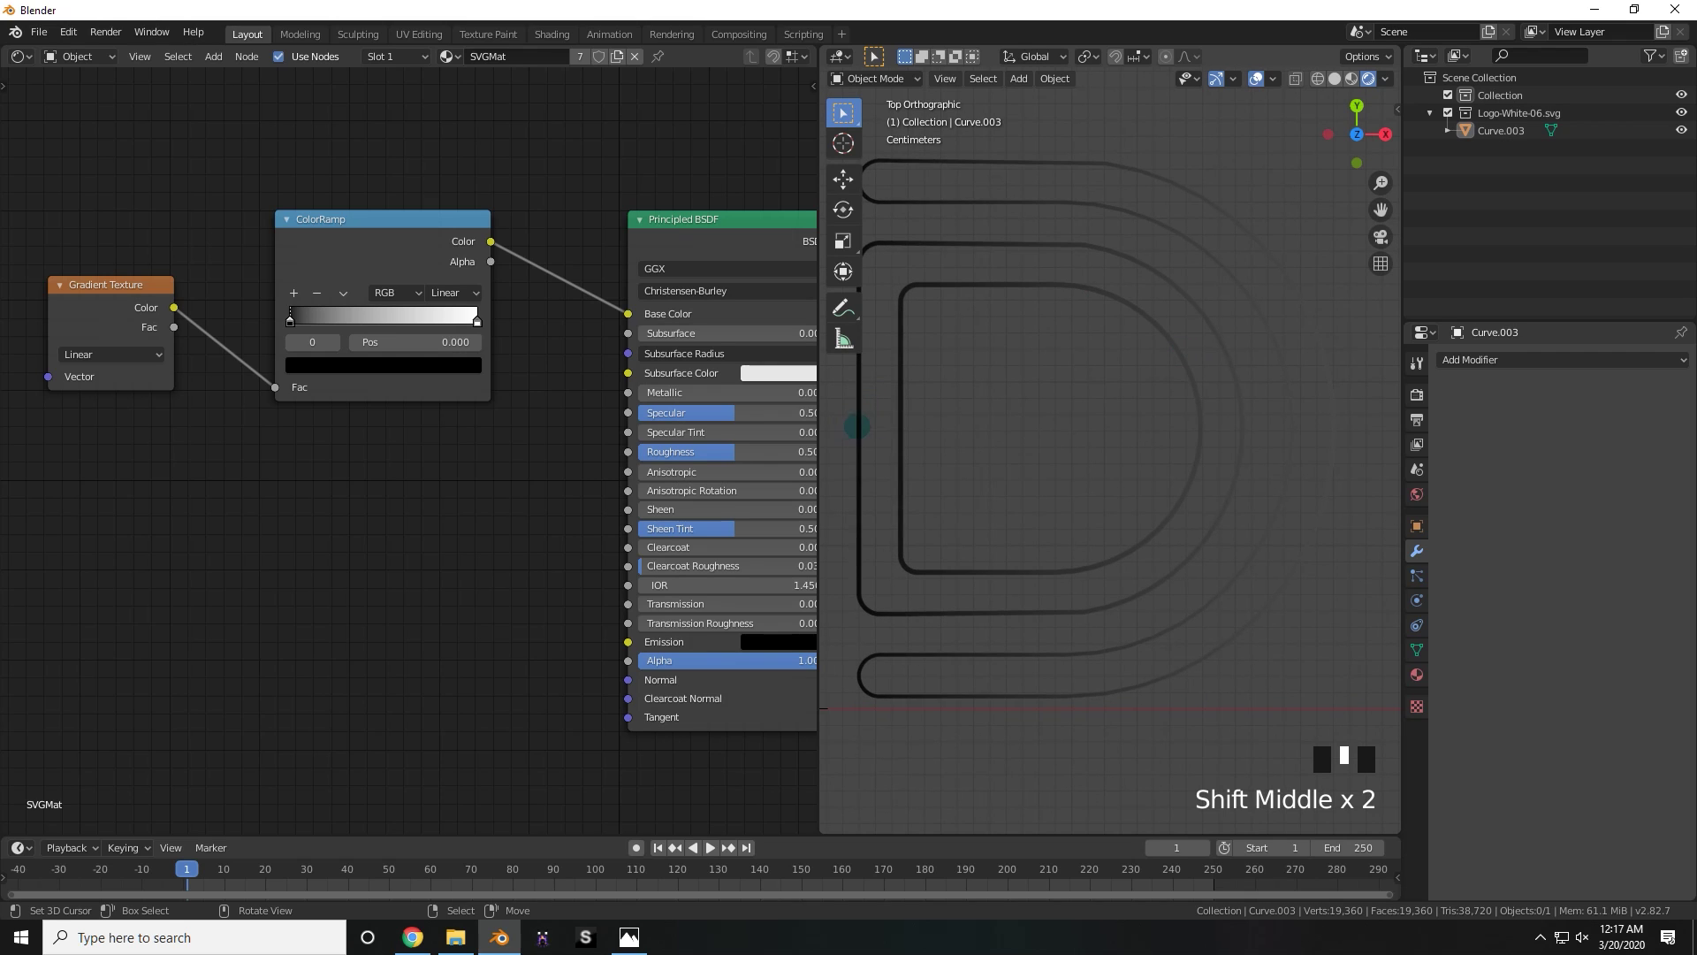
- Reposition the ColorRamp and Gradient Texture nodes to tidy the spacing of the node chain
scroll(330, 242, up, 3)
drag(468, 212, 518, 244)
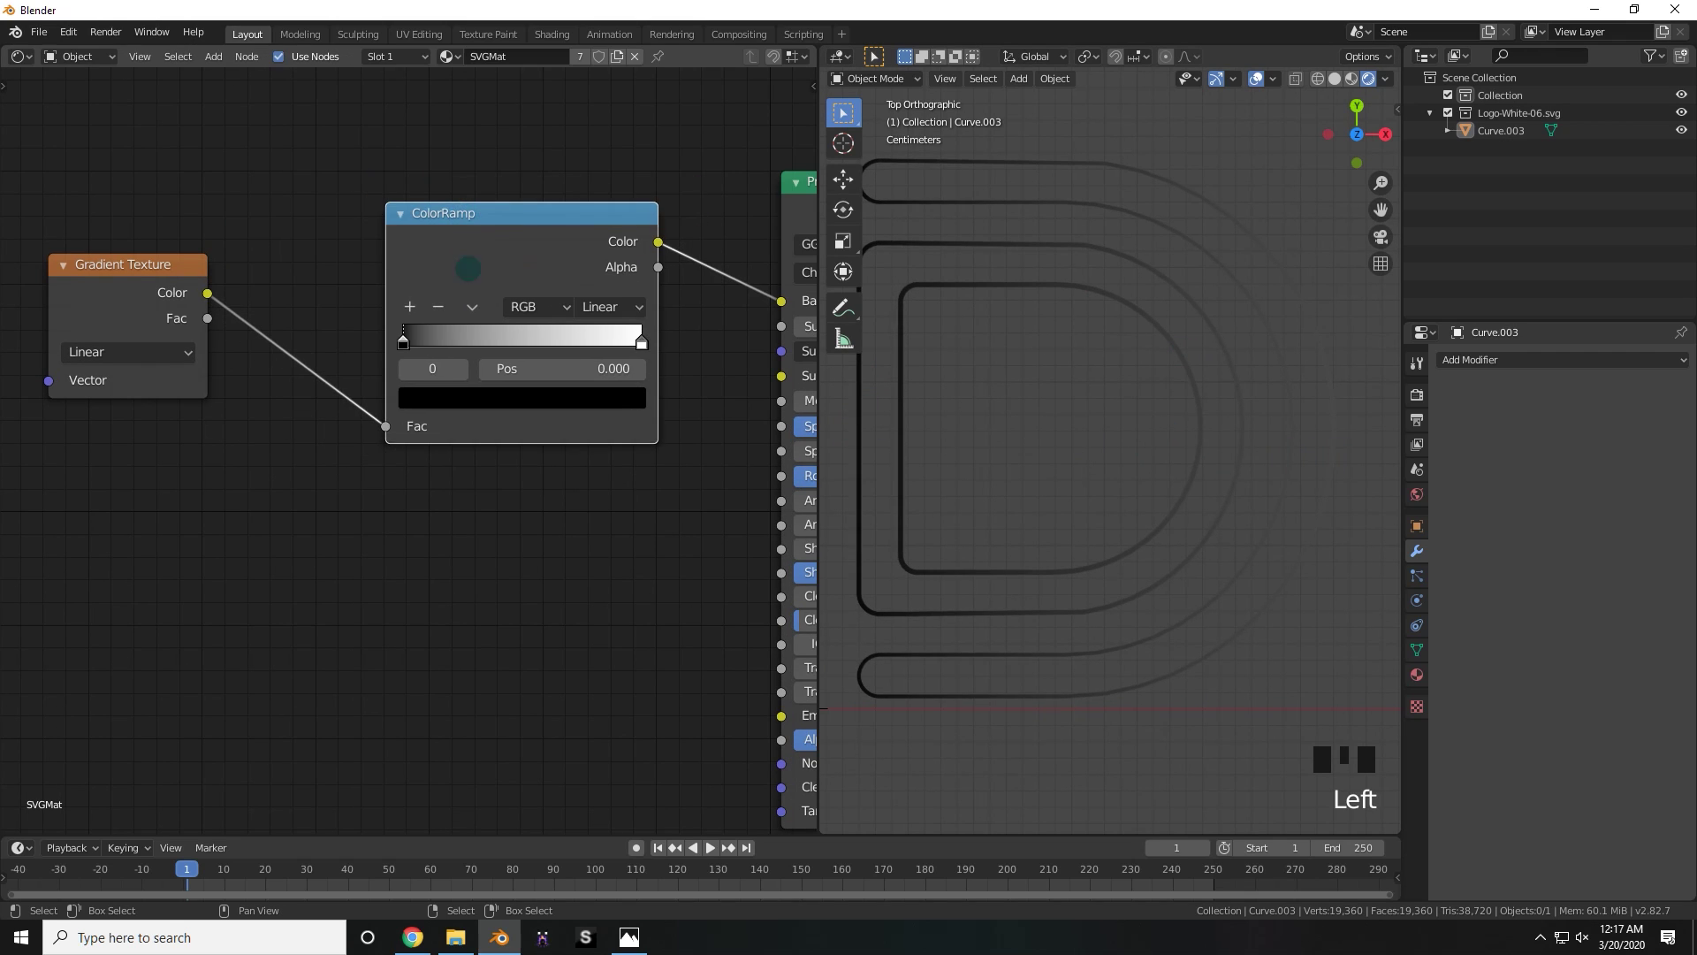
middle_drag(356, 452, 636, 397)
scroll(531, 354, down, 4)
click(465, 318)
drag(465, 319, 504, 320)
scroll(502, 326, down, 2)
middle_drag(487, 327, 465, 322)
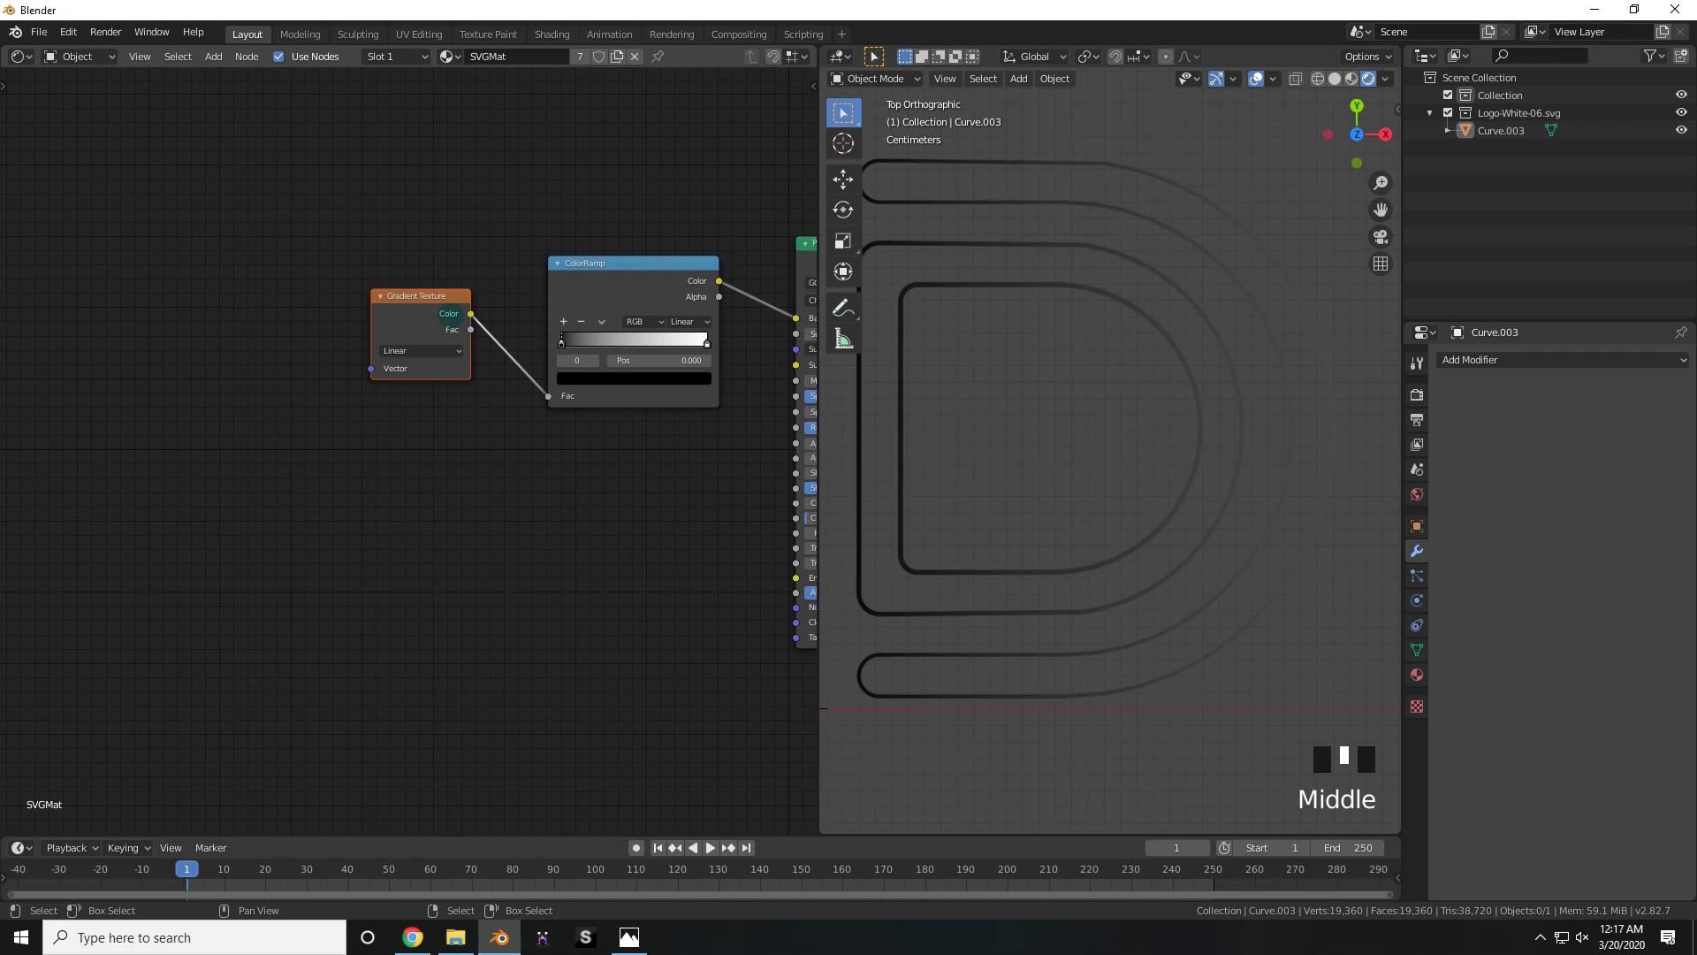
- Add Texture Coordinate and Mapping nodes that feed the Gradient Texture's Vector input
key(ctrl+t)
scroll(444, 315, up, 2)
mouse_move(443, 316)
mouse_down()
mouse_move(498, 343)
mouse_move(459, 319)
mouse_up()
scroll(451, 358, down, 3)
middle_drag(474, 381, 477, 351)
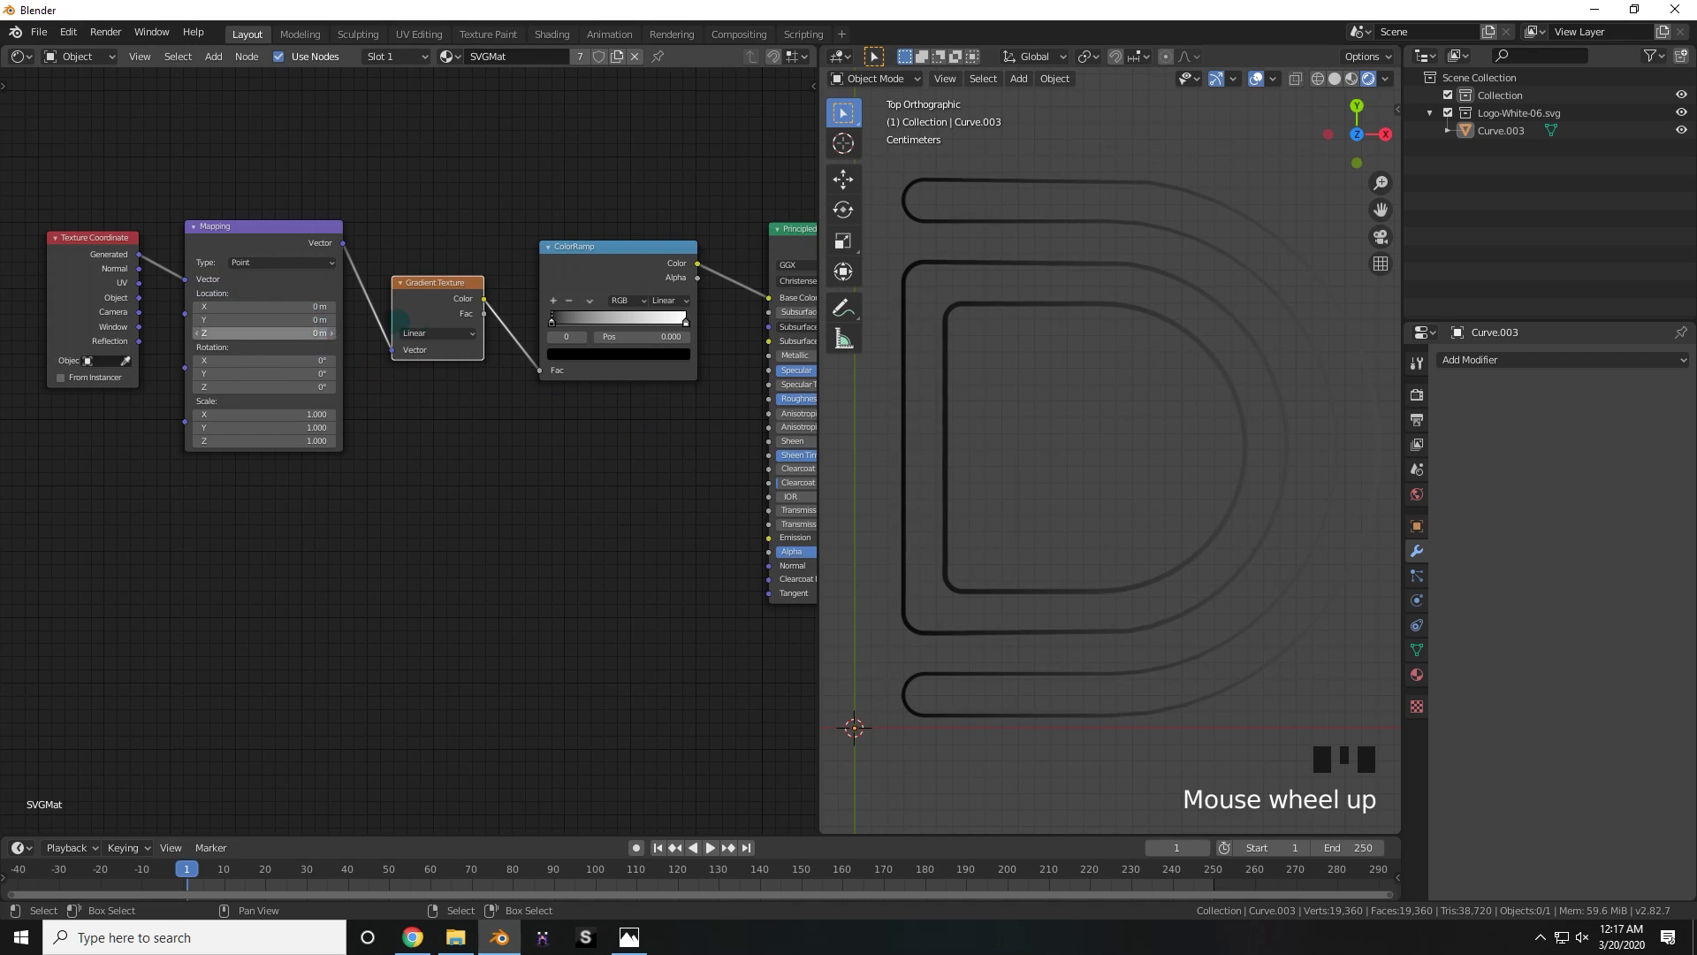
- Recolour the ColorRamp's black stop to cyan and its white stop to magenta
scroll(460, 353, down, 2)
middle_drag(531, 378, 469, 386)
scroll(530, 411, up, 3)
middle_drag(594, 417, 532, 425)
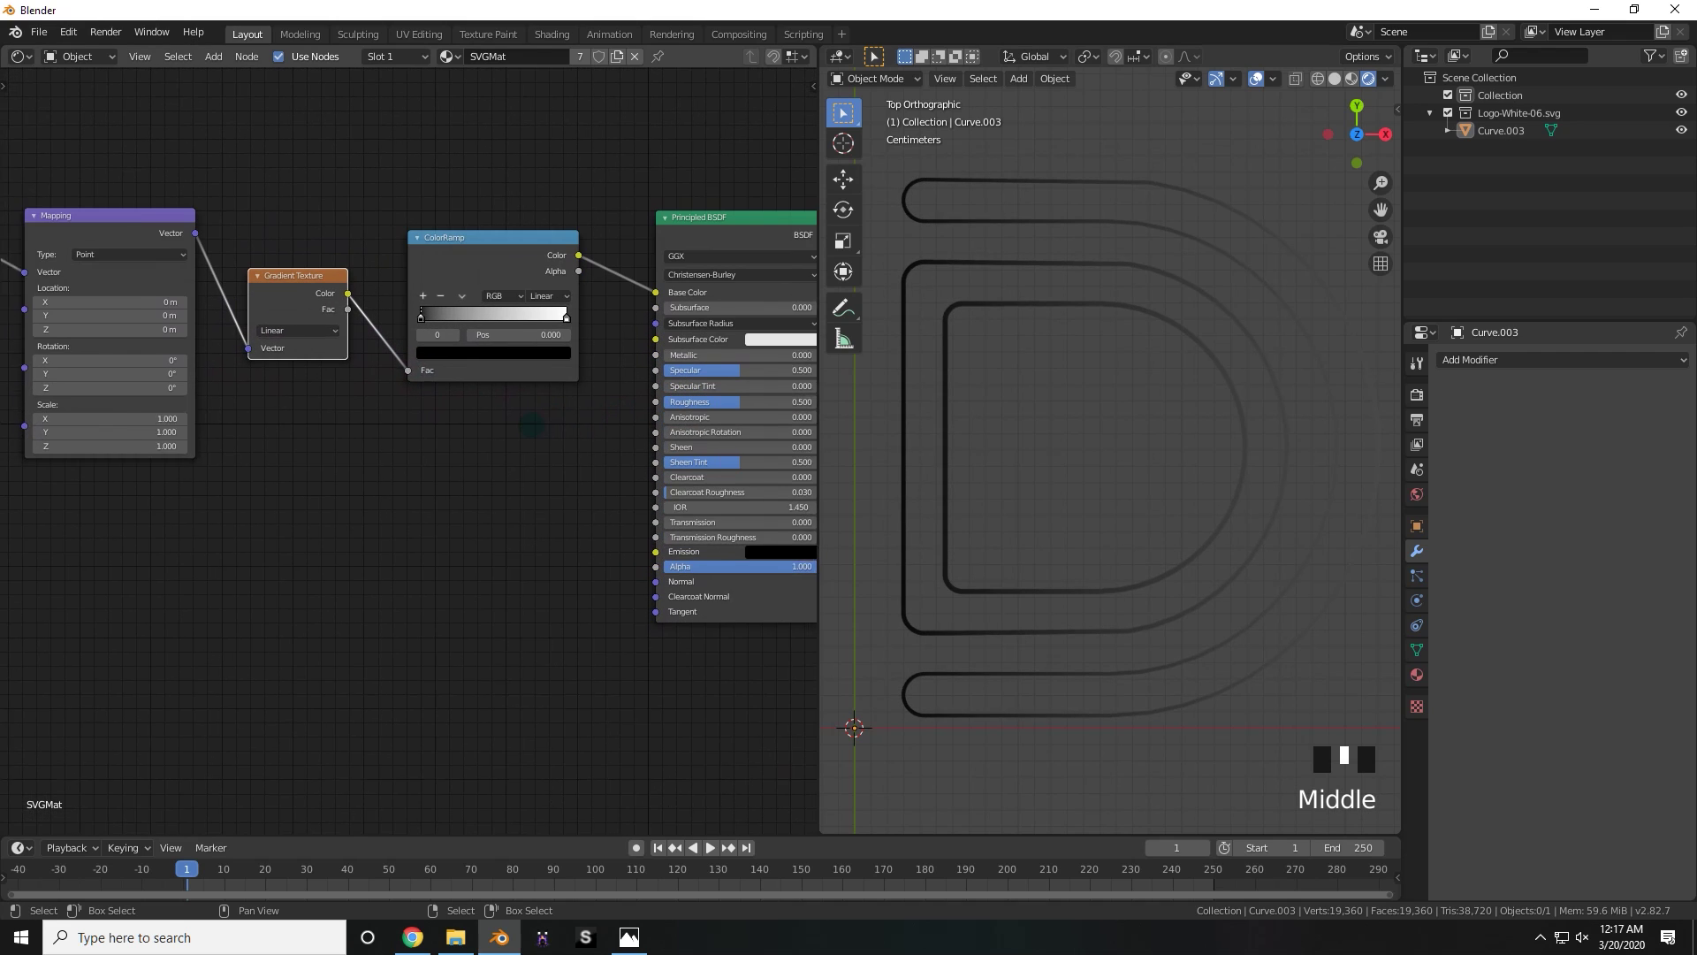
scroll(531, 428, up, 2)
click(373, 299)
click(417, 342)
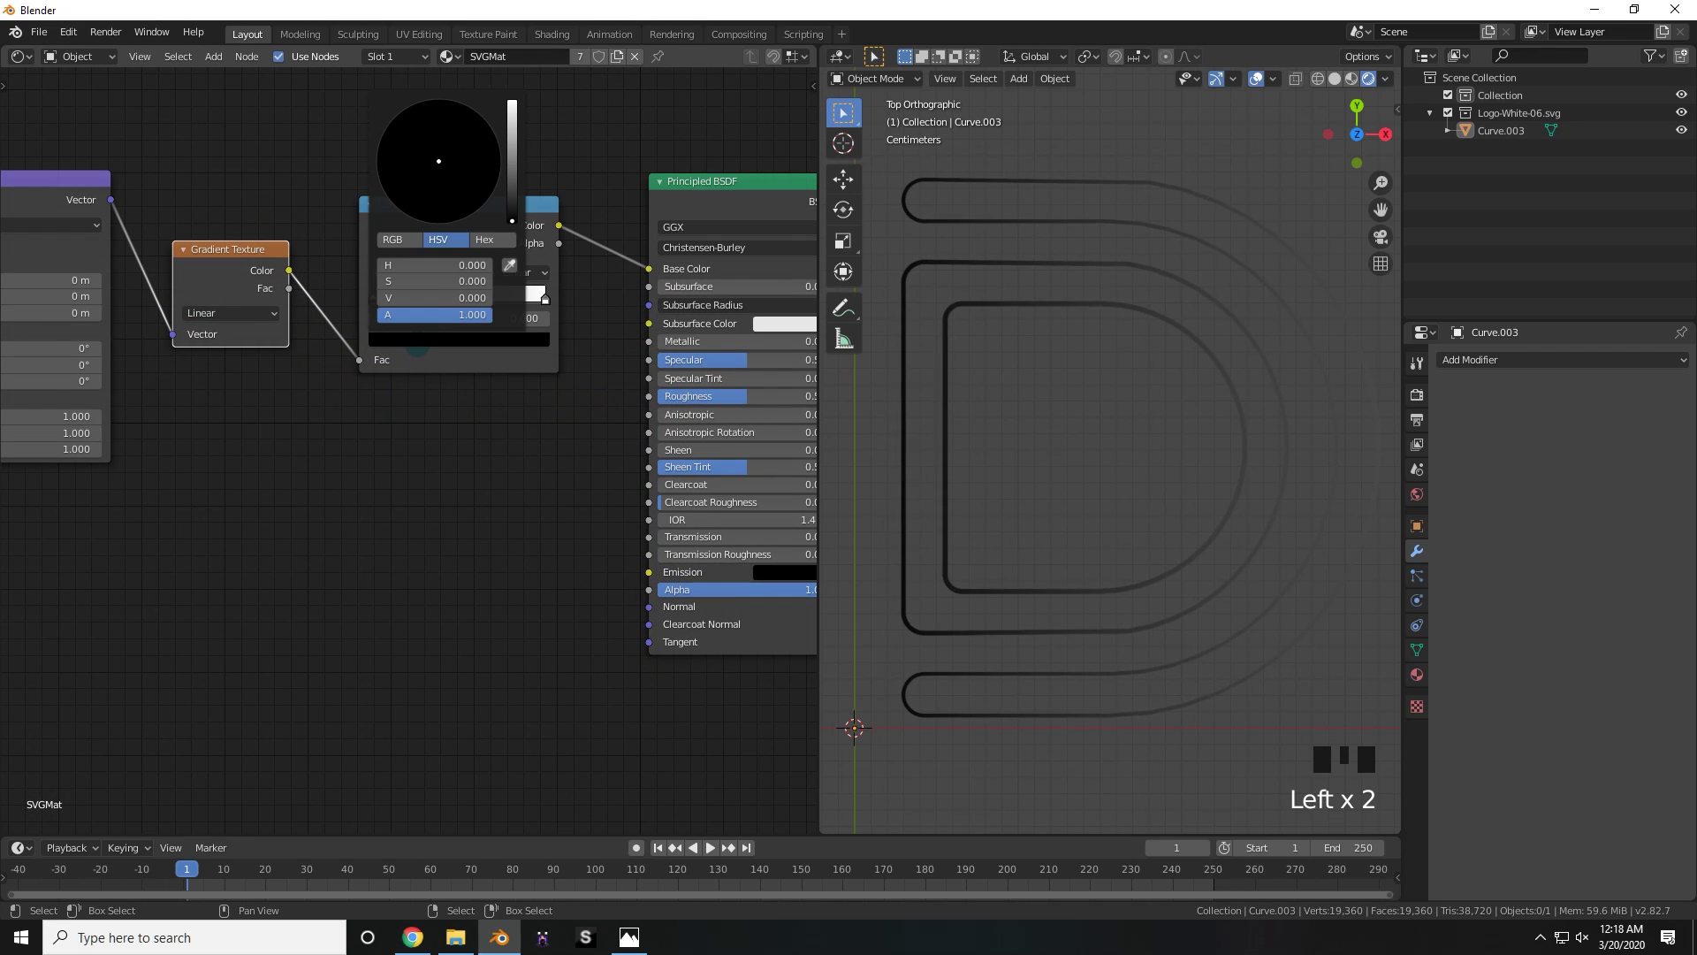
mouse_move(511, 167)
mouse_down()
mouse_move(512, 100)
mouse_move(494, 133)
mouse_up()
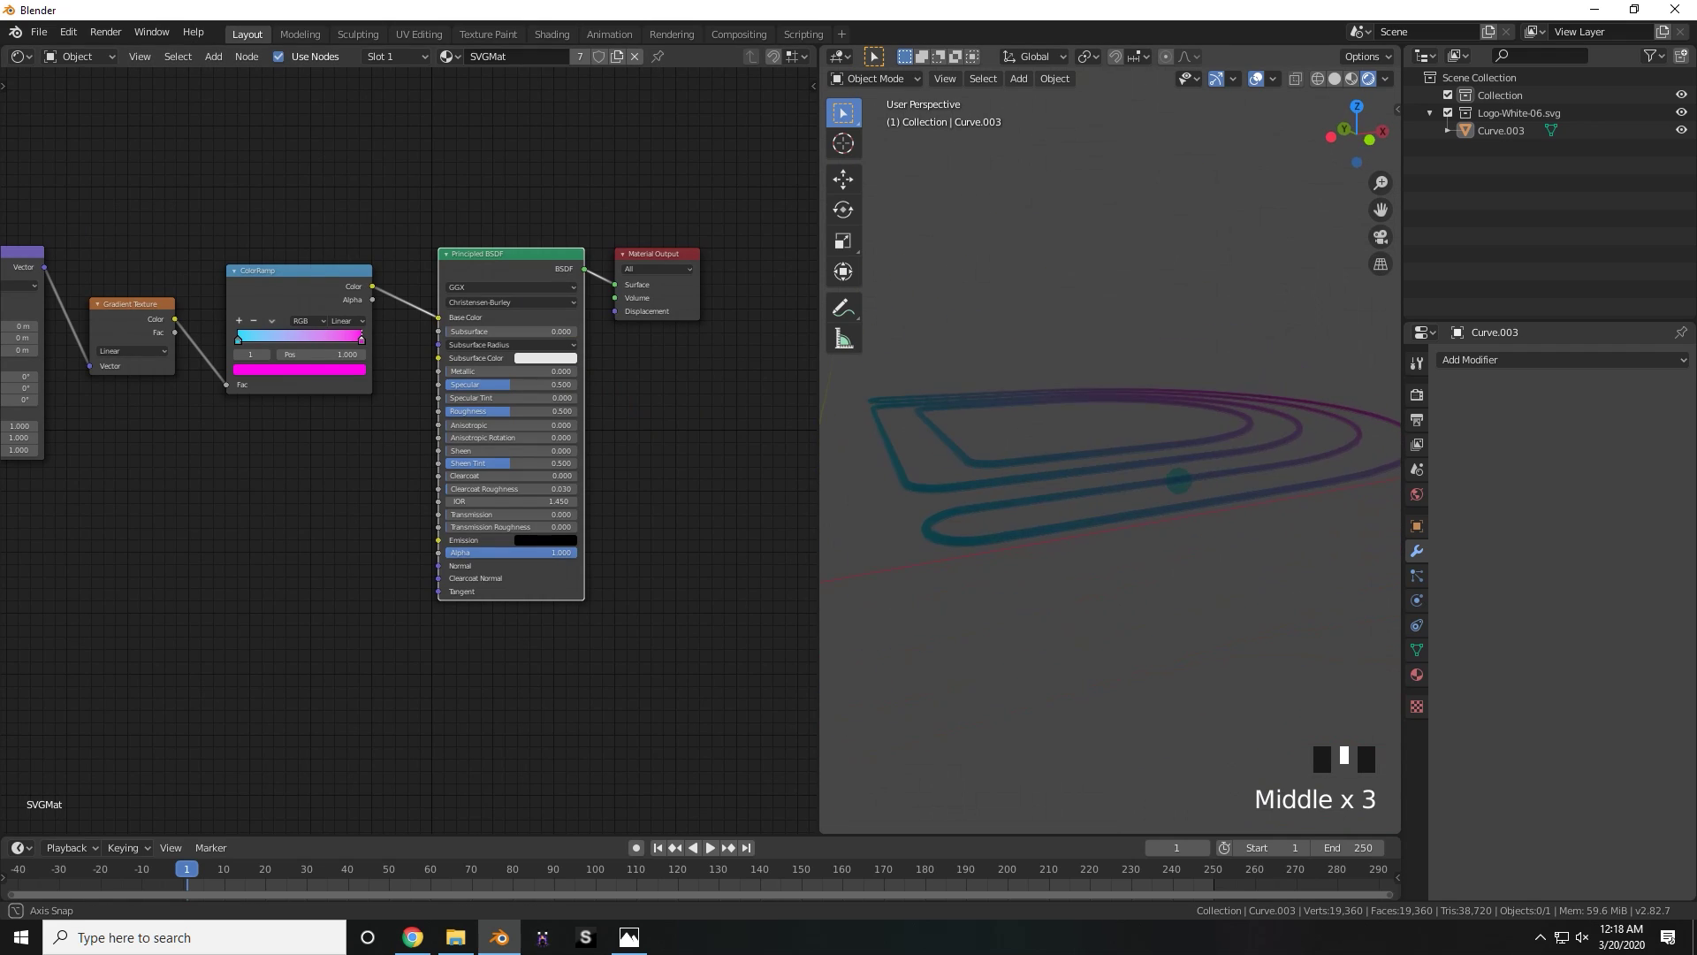
- Switch the Principled BSDF node to an Emission shader with a strength of 4.6
middle_drag(1185, 482, 1112, 593)
mouse_move(517, 271)
mouse_down()
mouse_move(507, 222)
mouse_move(519, 240)
mouse_up()
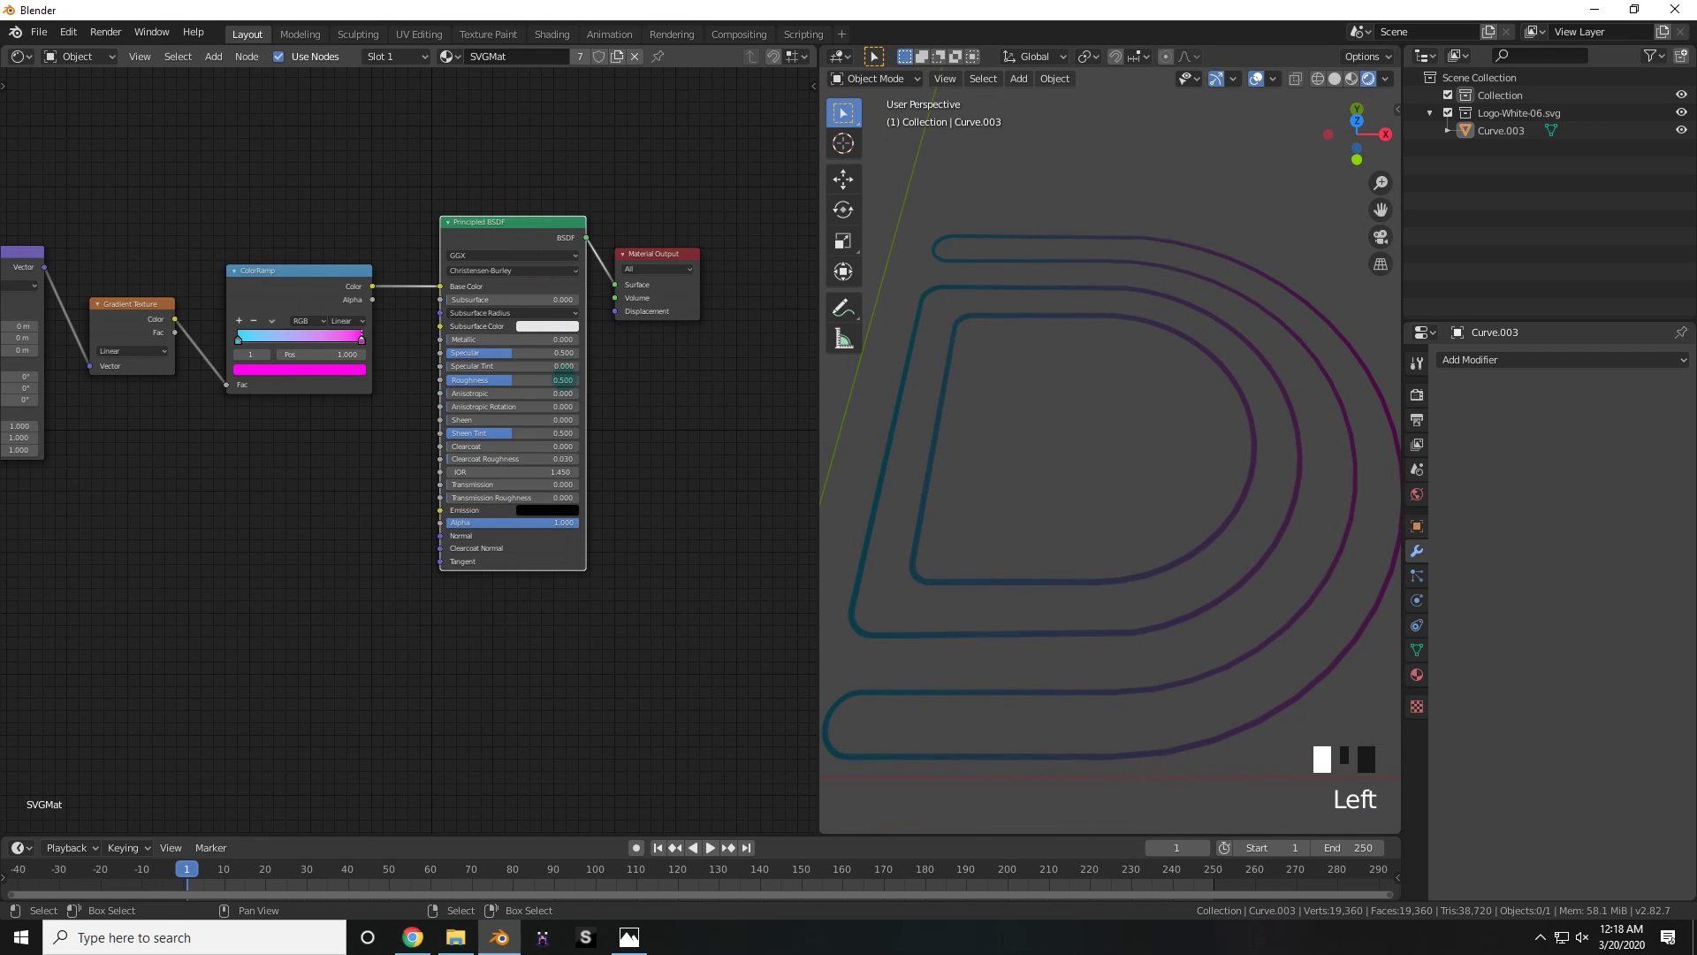
click(518, 511)
mouse_move(539, 328)
middle_down()
mouse_move(548, 310)
mouse_move(540, 358)
middle_up()
scroll(548, 310, up, 3)
scroll(540, 358, up, 2)
click(519, 221)
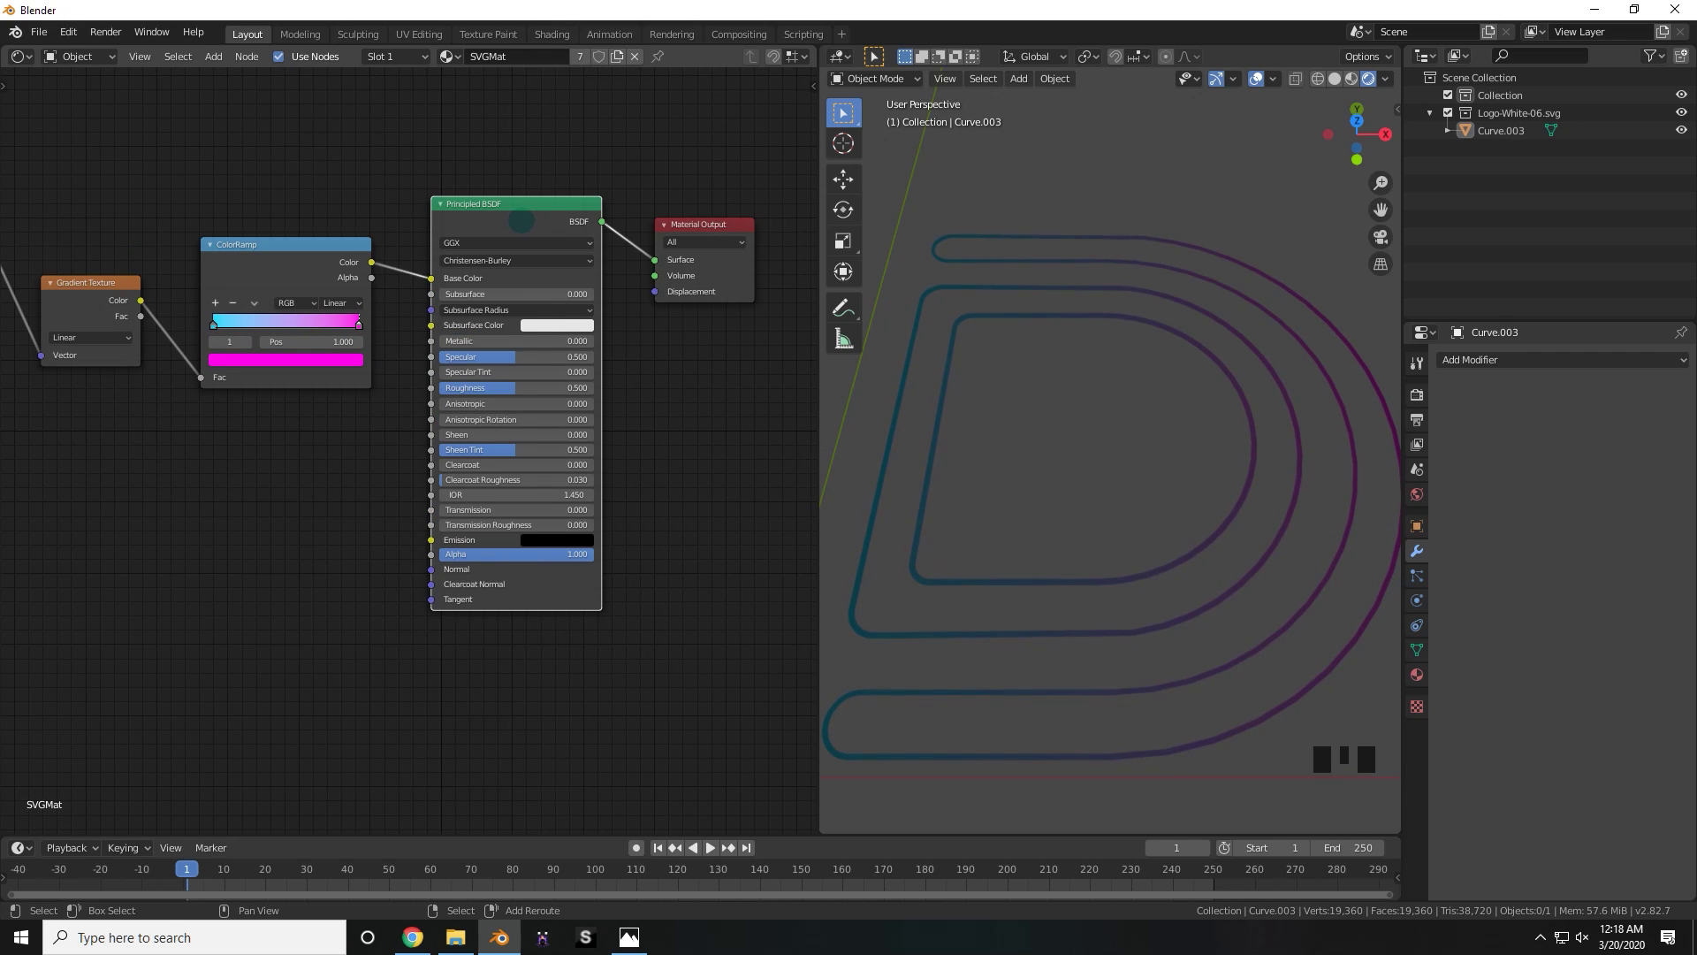
key(shift+s)
mouse_move(512, 255)
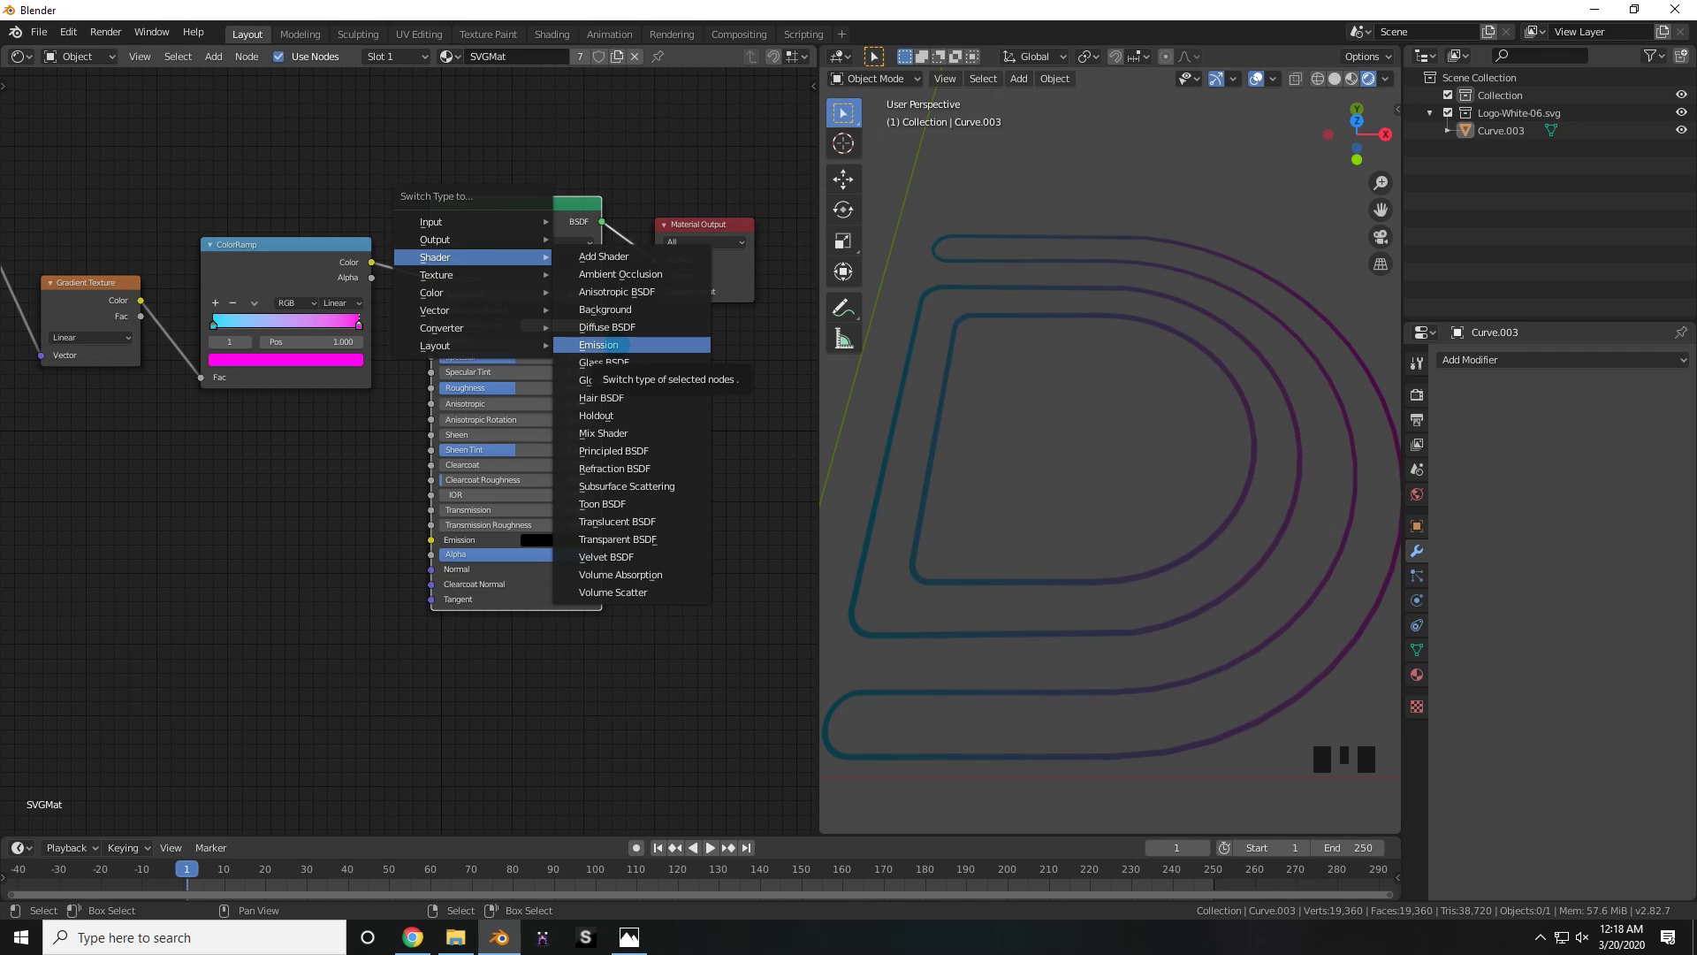
click(610, 346)
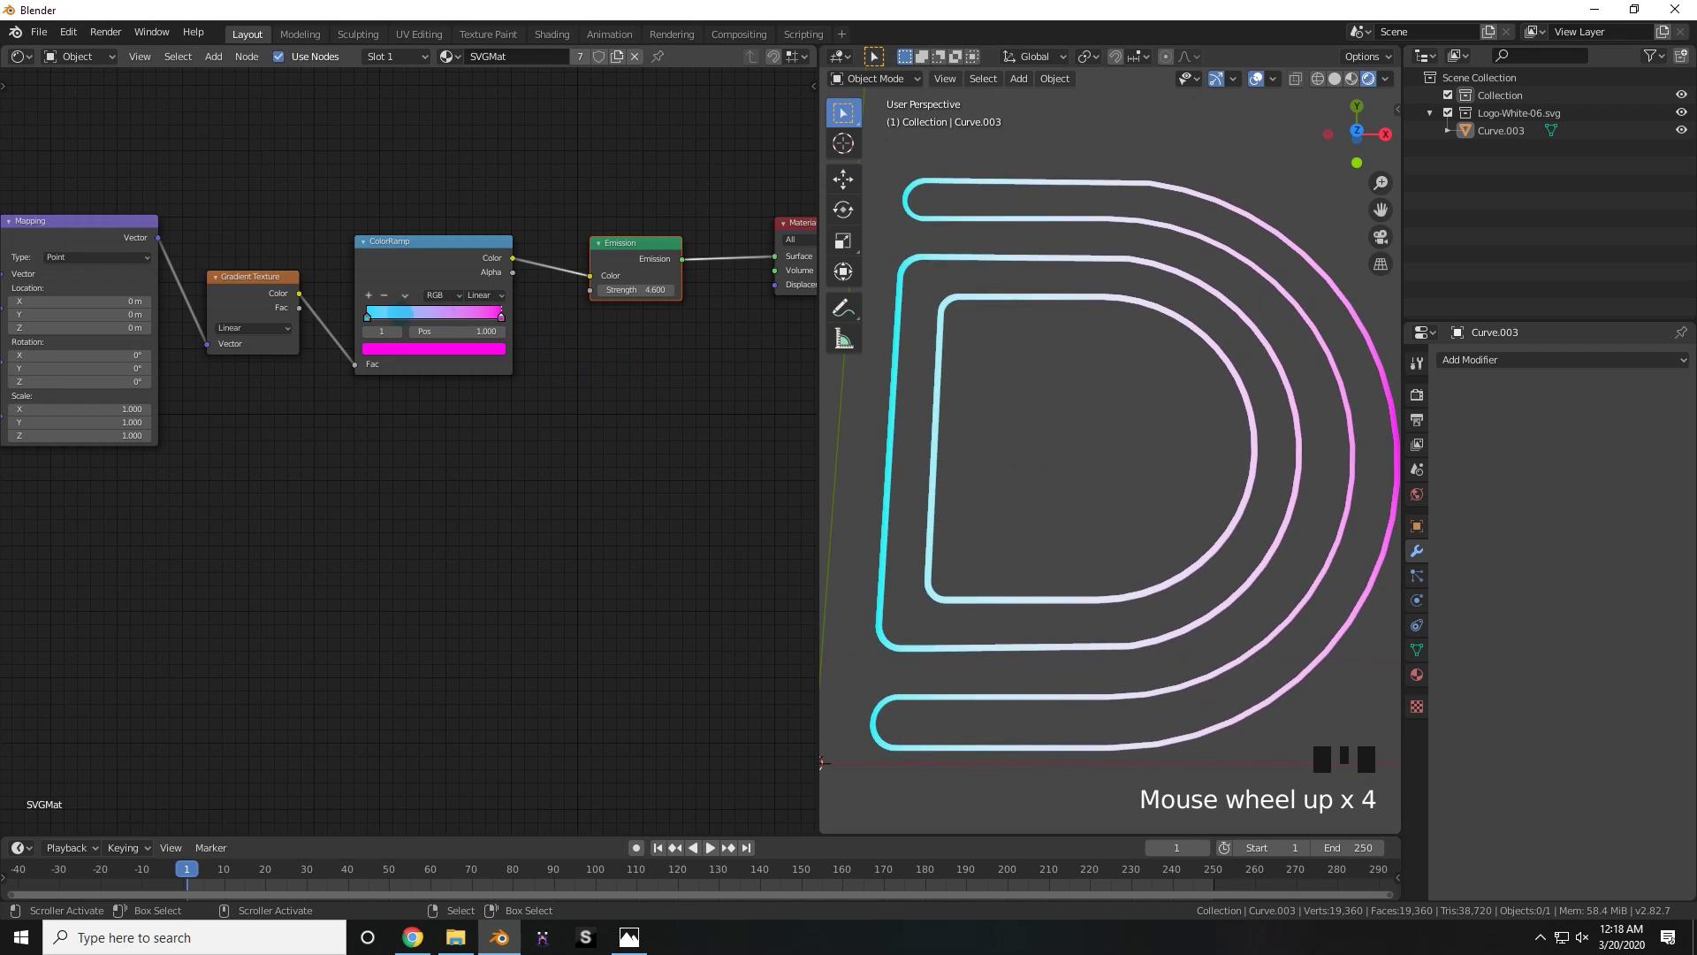
- Move the cyan and magenta ColorRamp stops inward, the magenta one to about 0.74, and set the interpolation to Ease
drag(369, 315, 393, 316)
drag(501, 316, 467, 316)
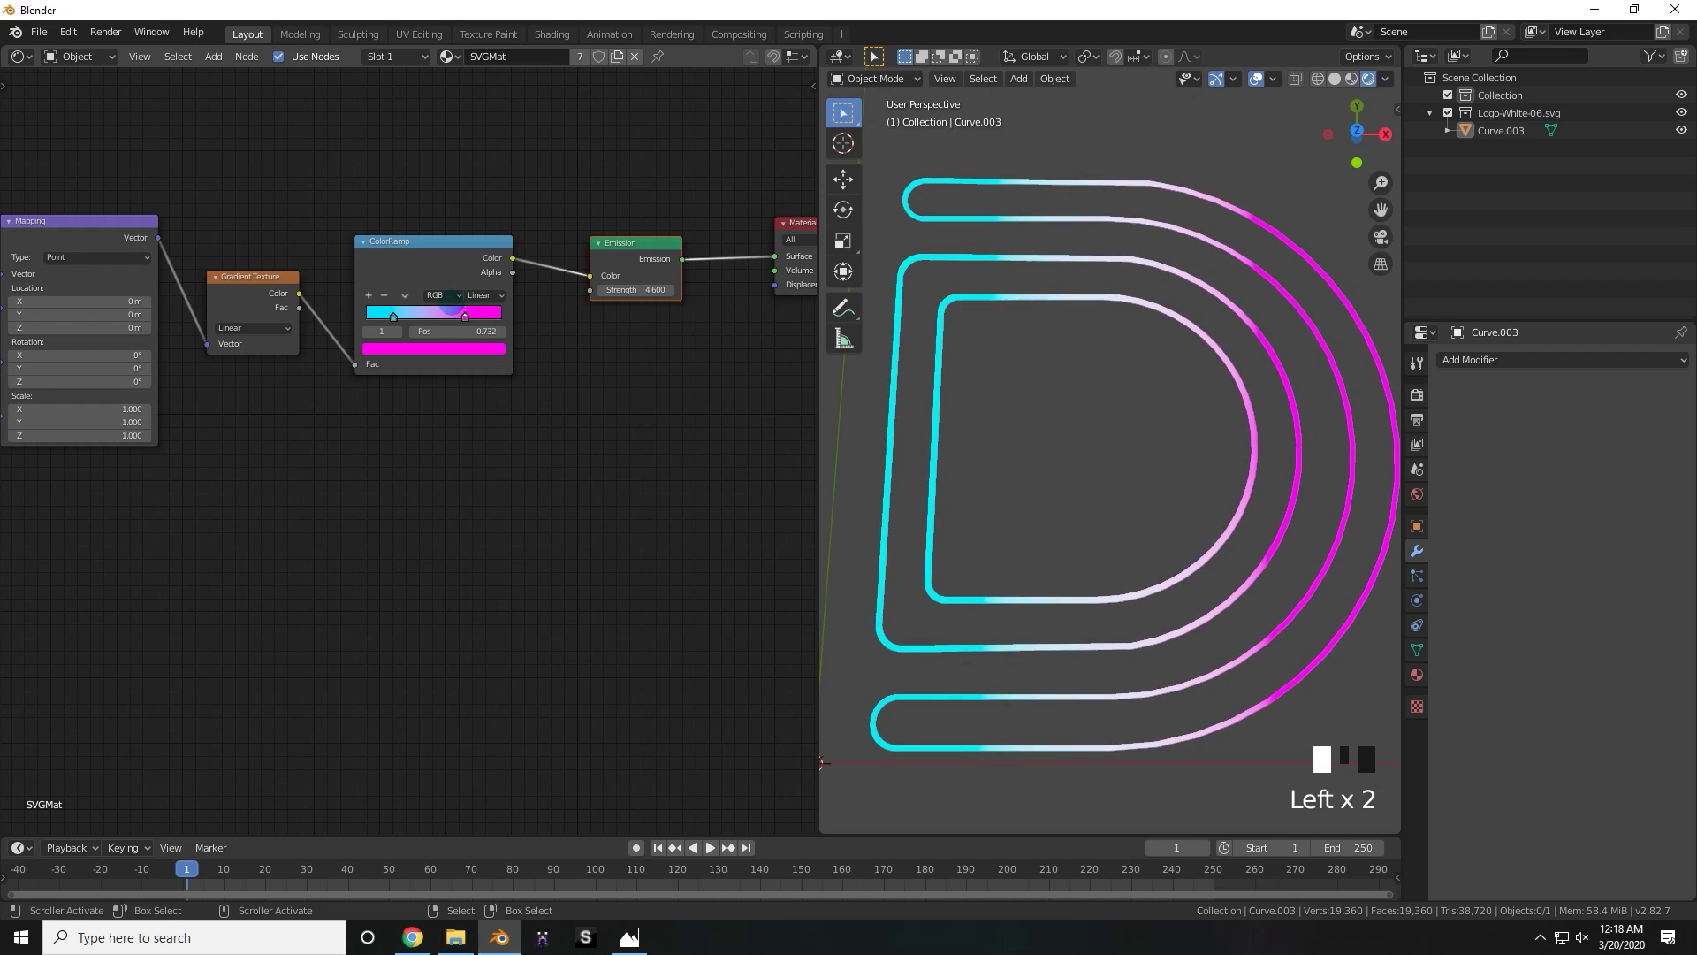
- Raise the D logo about 0.04 m along the global Z axis
middle_drag(1104, 575, 1123, 499)
key(g)
key(z)
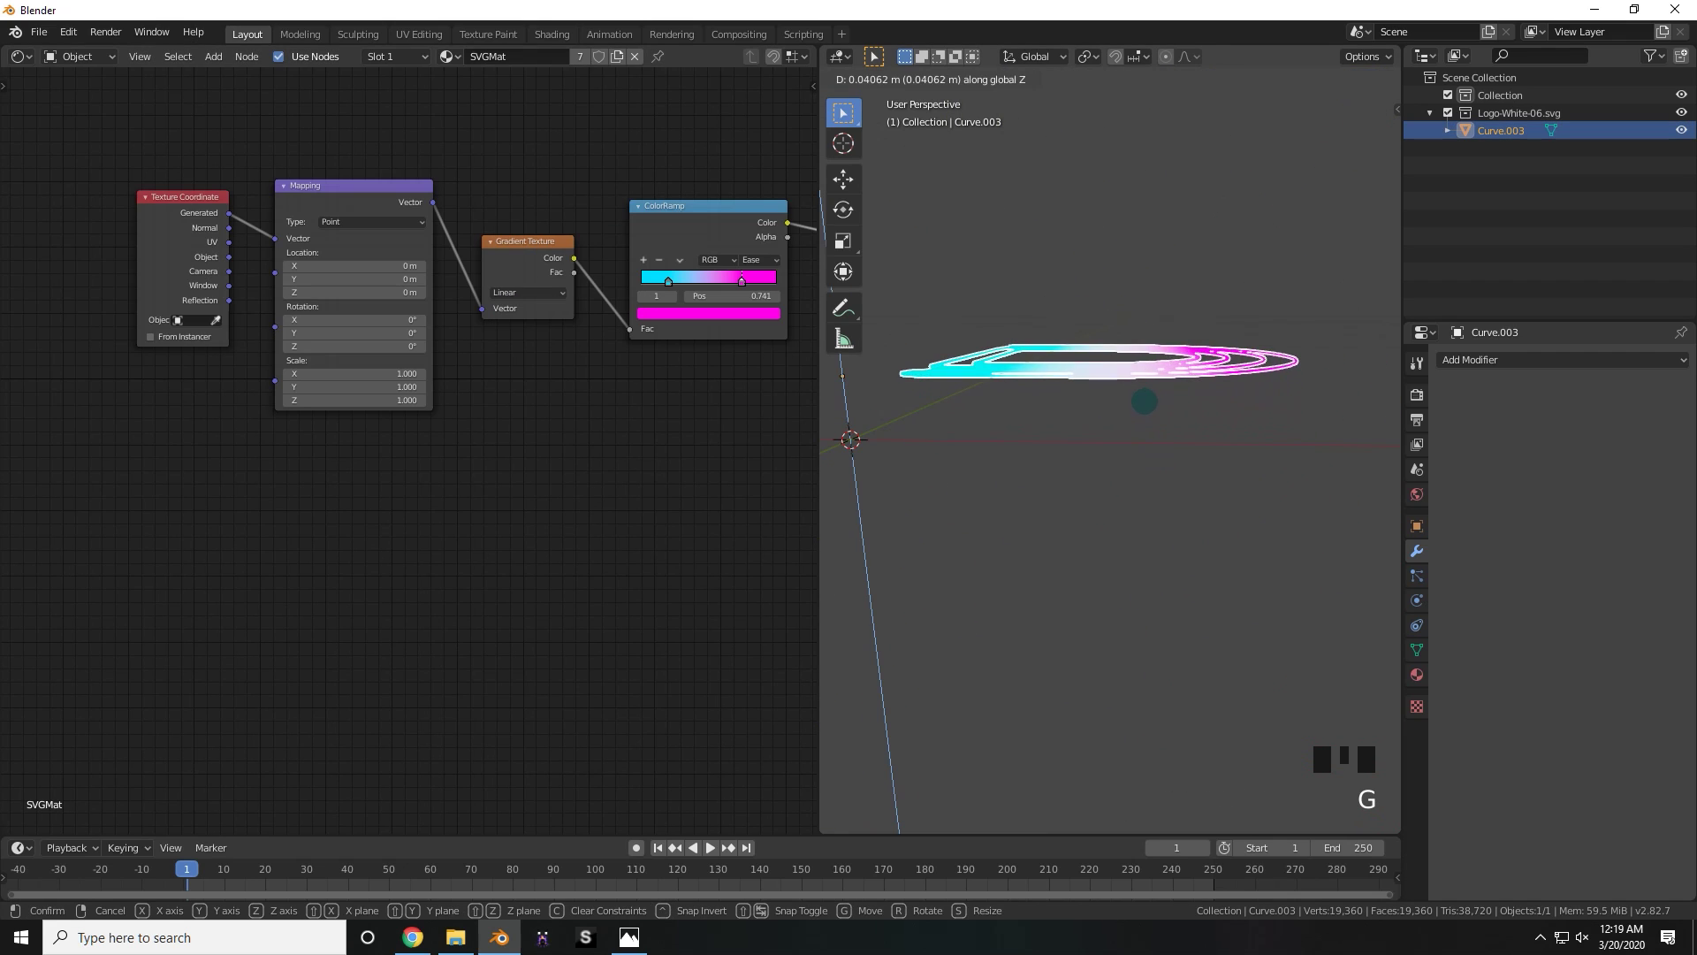
click(1142, 389)
- Add a plane beneath the logo and scale it up by about 2.7
middle_drag(1134, 439, 1102, 568)
key(shift+a)
mouse_move(1114, 494)
click(1241, 494)
scroll(1091, 545, down, 4)
key(s)
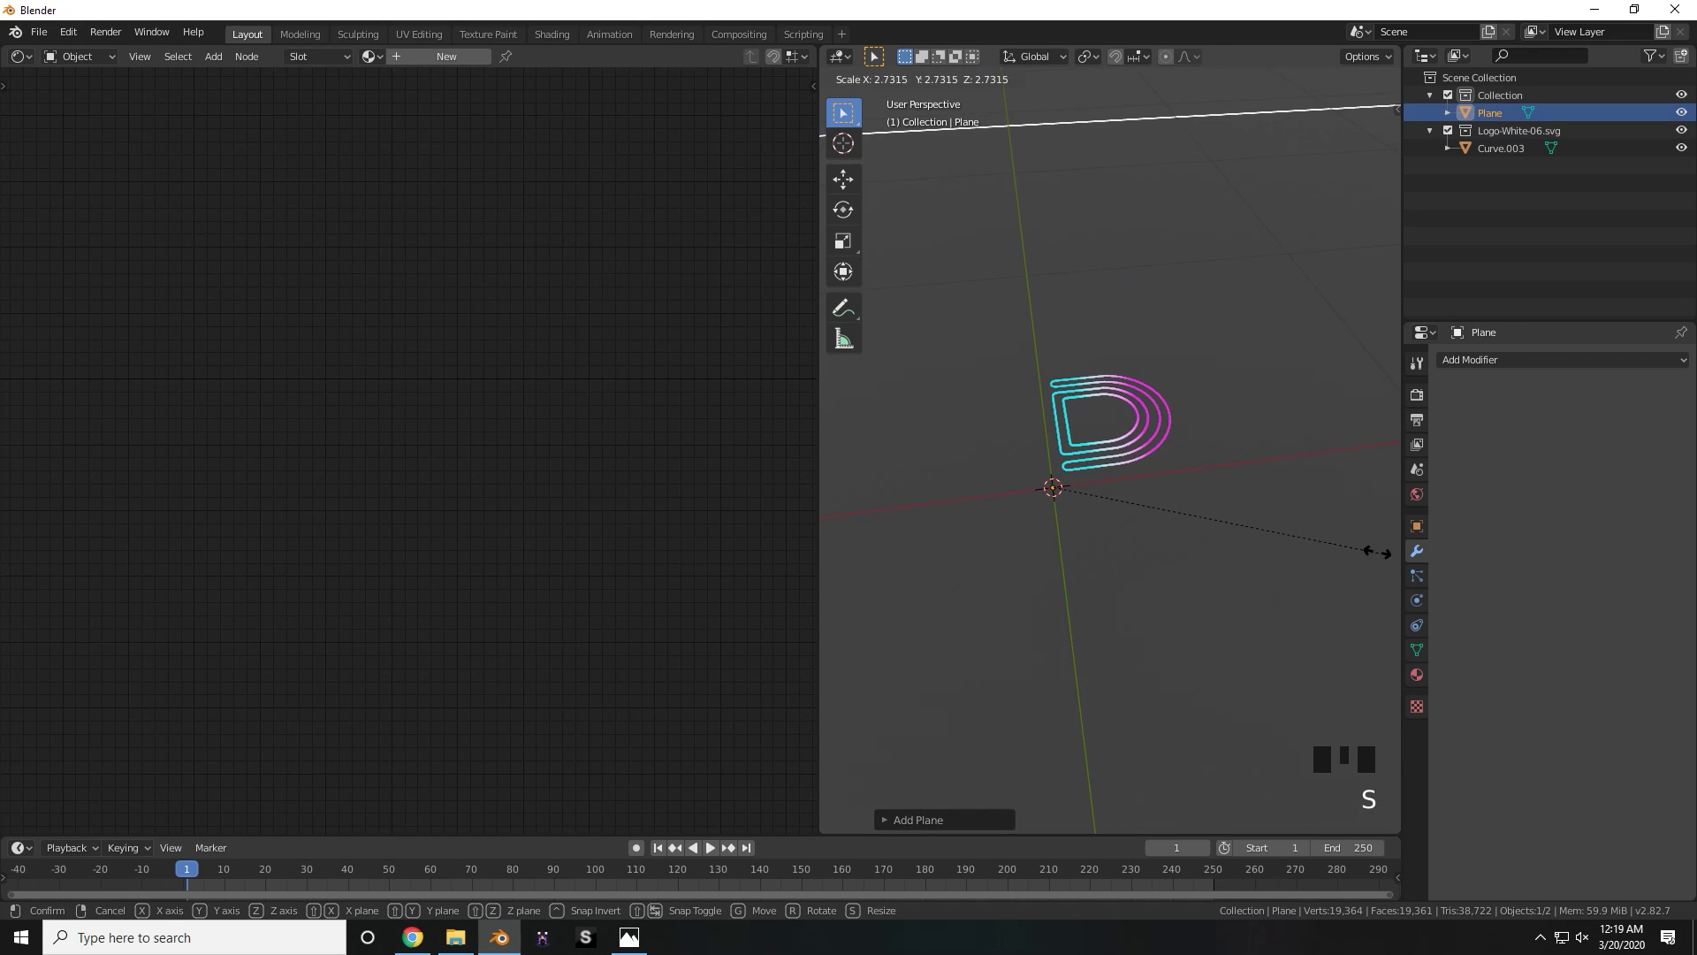
click(1369, 542)
- Move the plane in top view so it is centred under the logo, and give it a new material
key(KP_7)
scroll(1183, 578, down, 4)
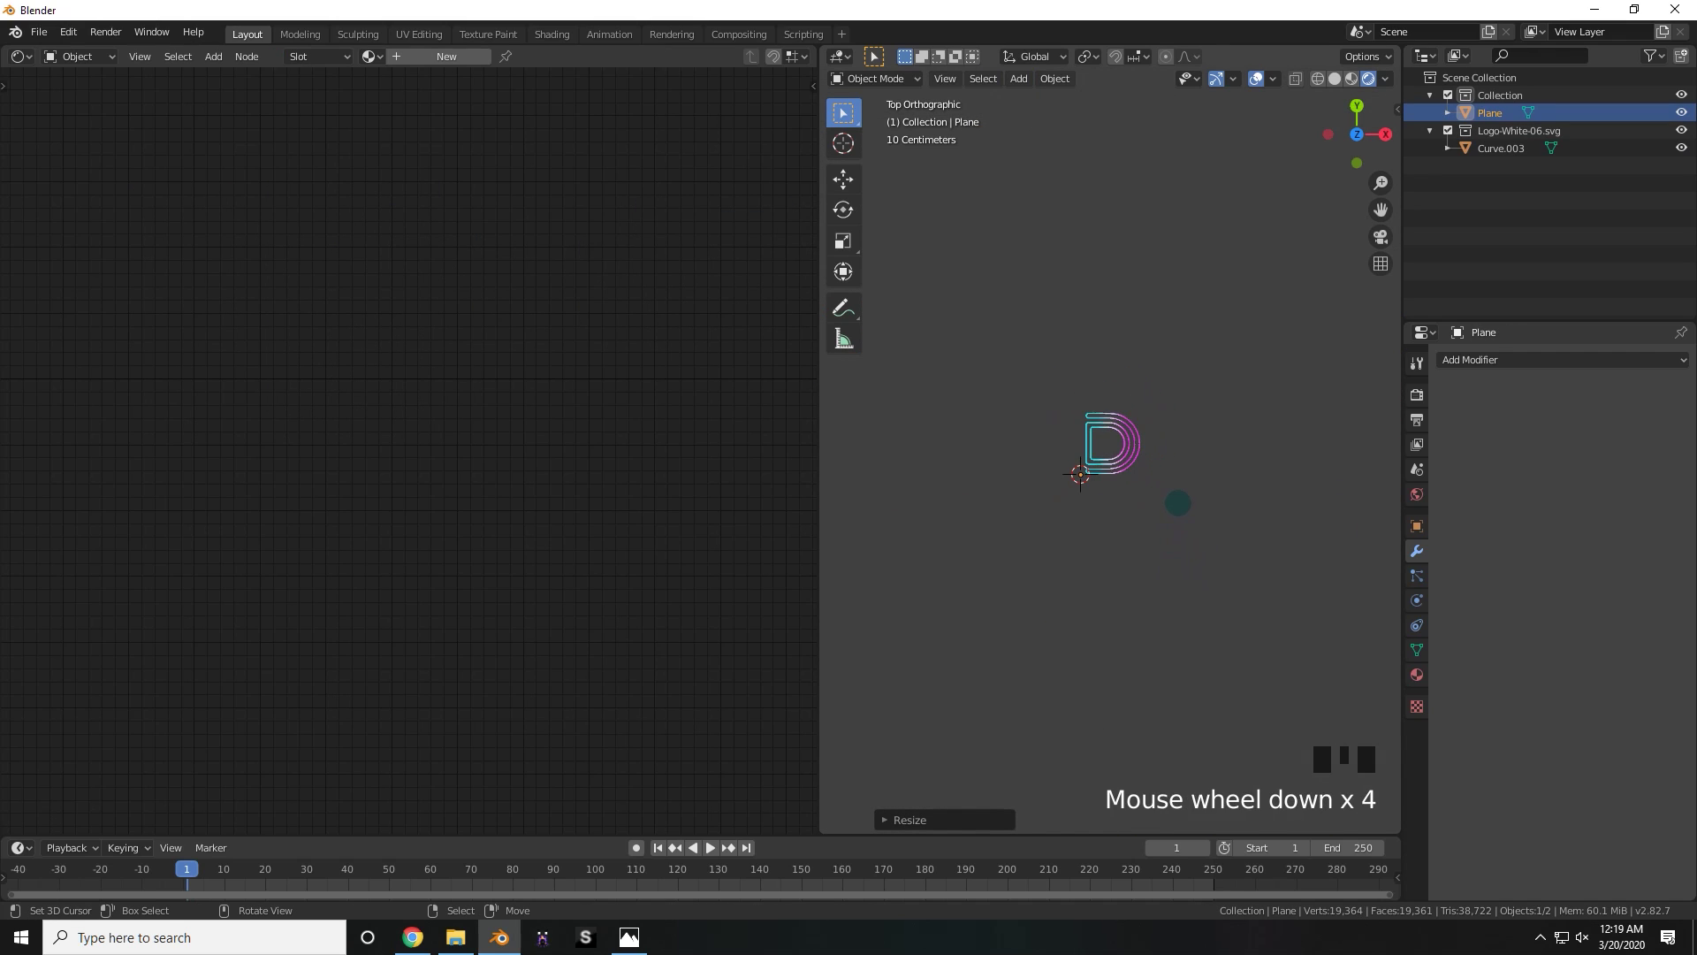
key(g)
scroll(1207, 472, down, 5)
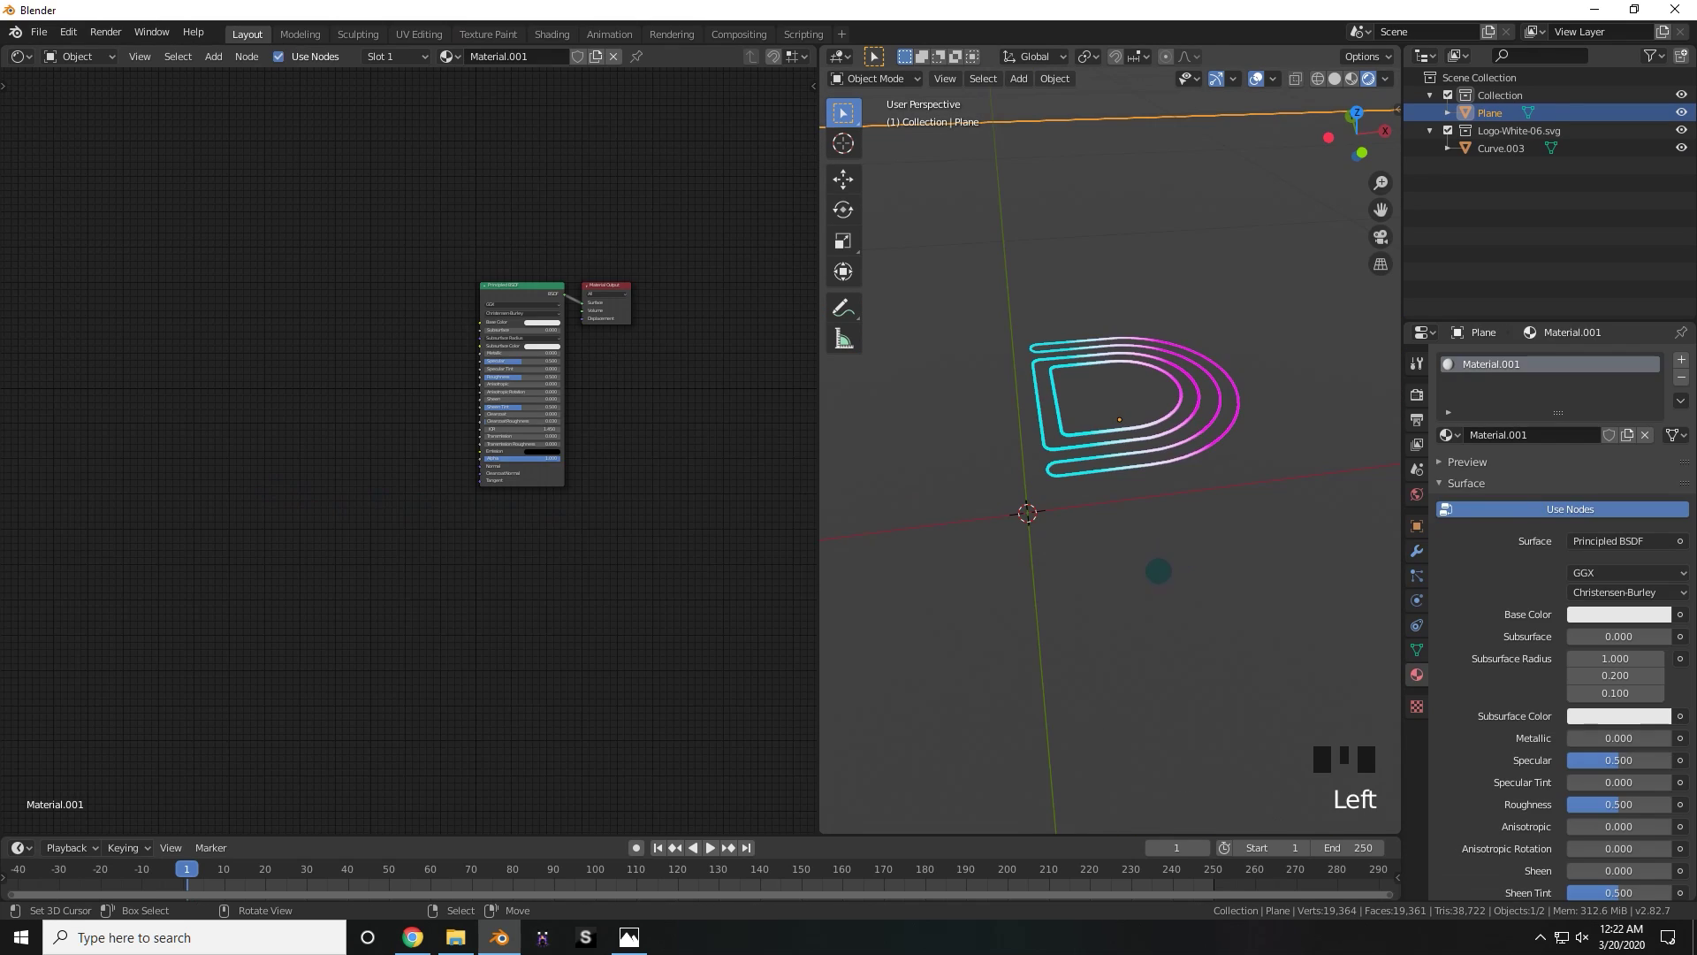
- Switch to File Explorer and add the Chip01 _col, _met, _rgh and _nrm images as texture nodes in the plane's material
middle_drag(1155, 568, 1080, 507)
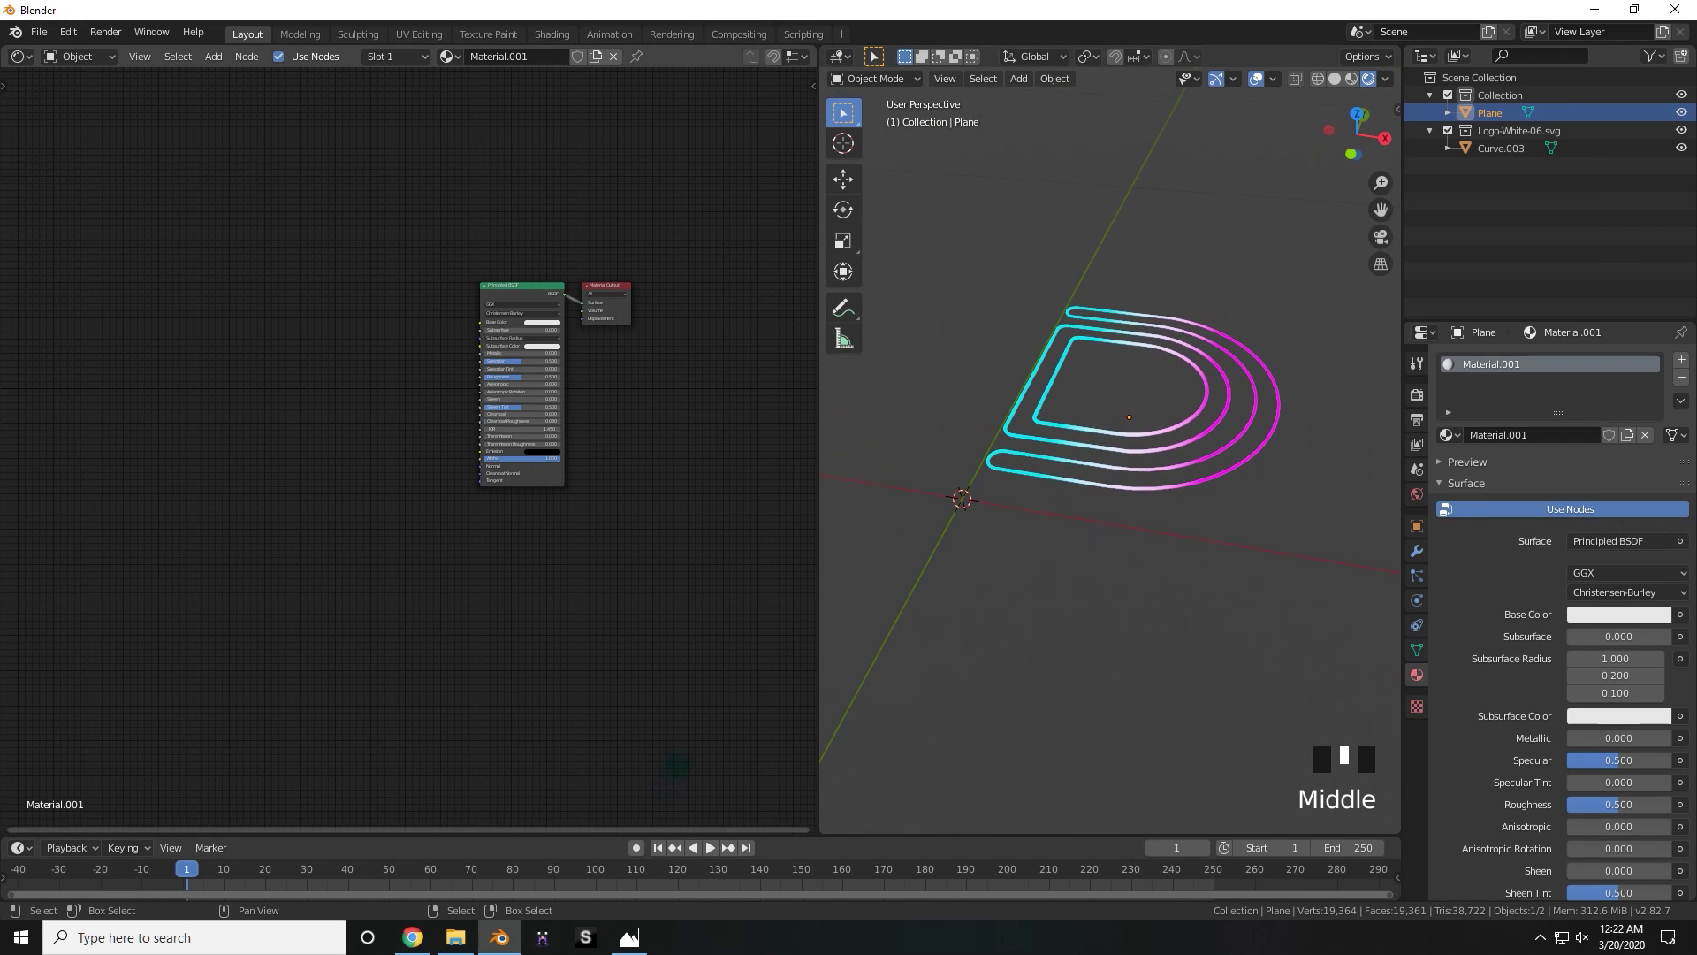
click(455, 937)
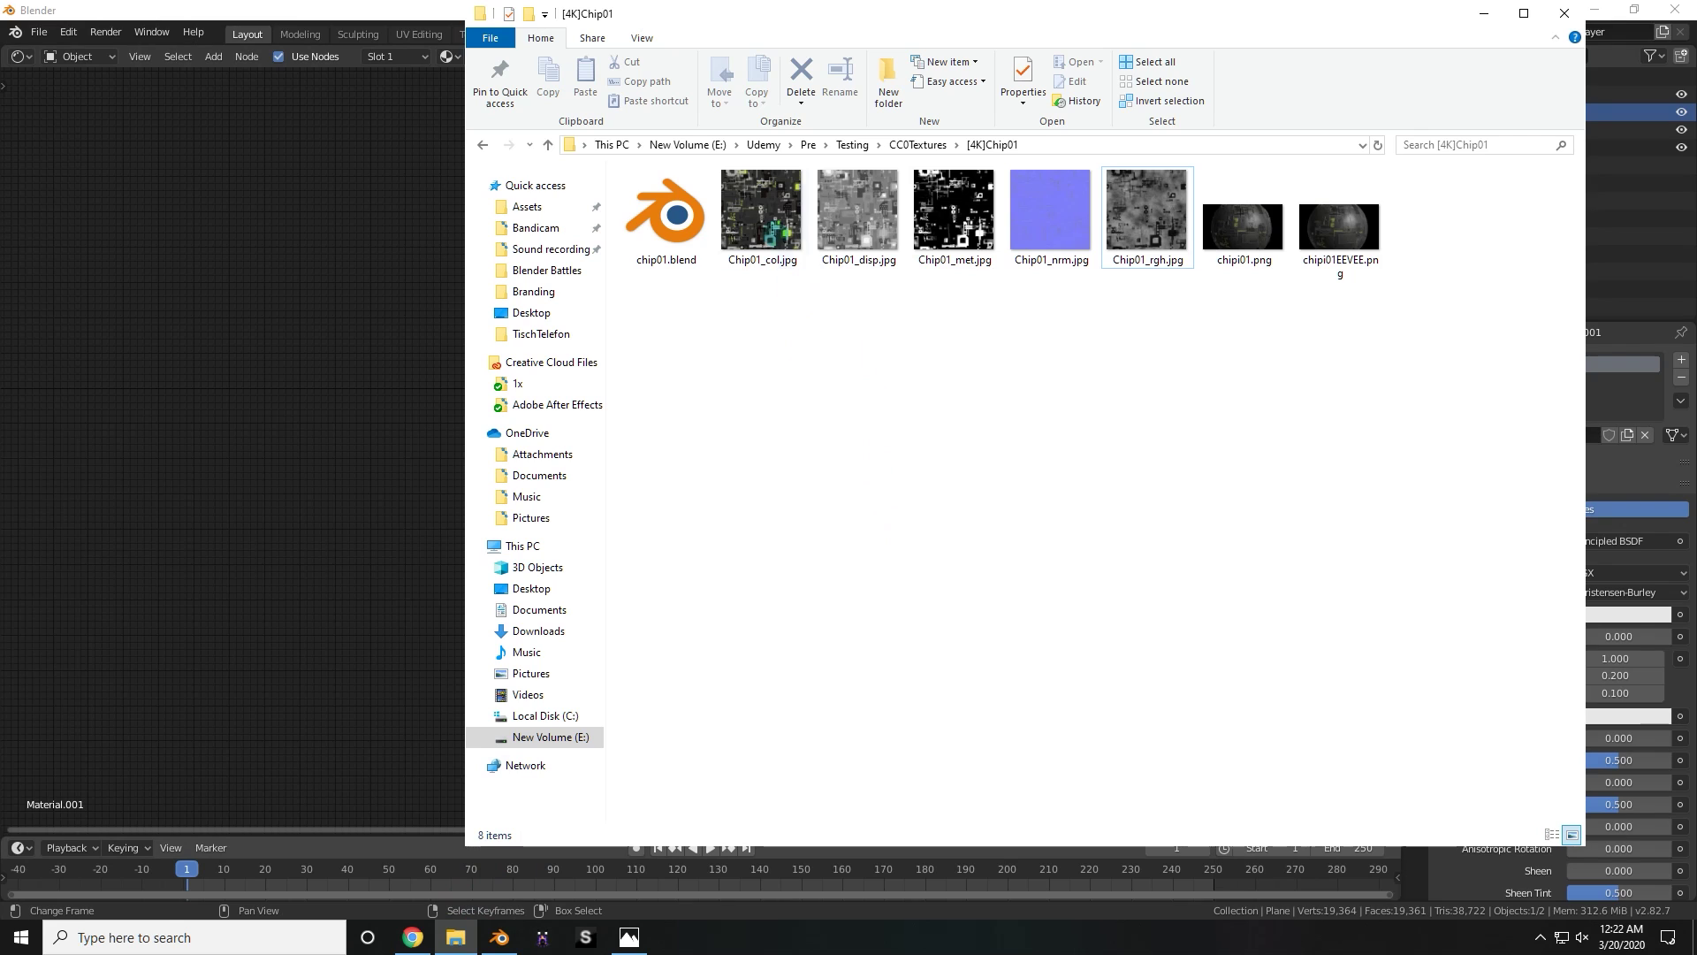
click(761, 213)
drag(953, 212, 1045, 234)
drag(1141, 228, 1147, 271)
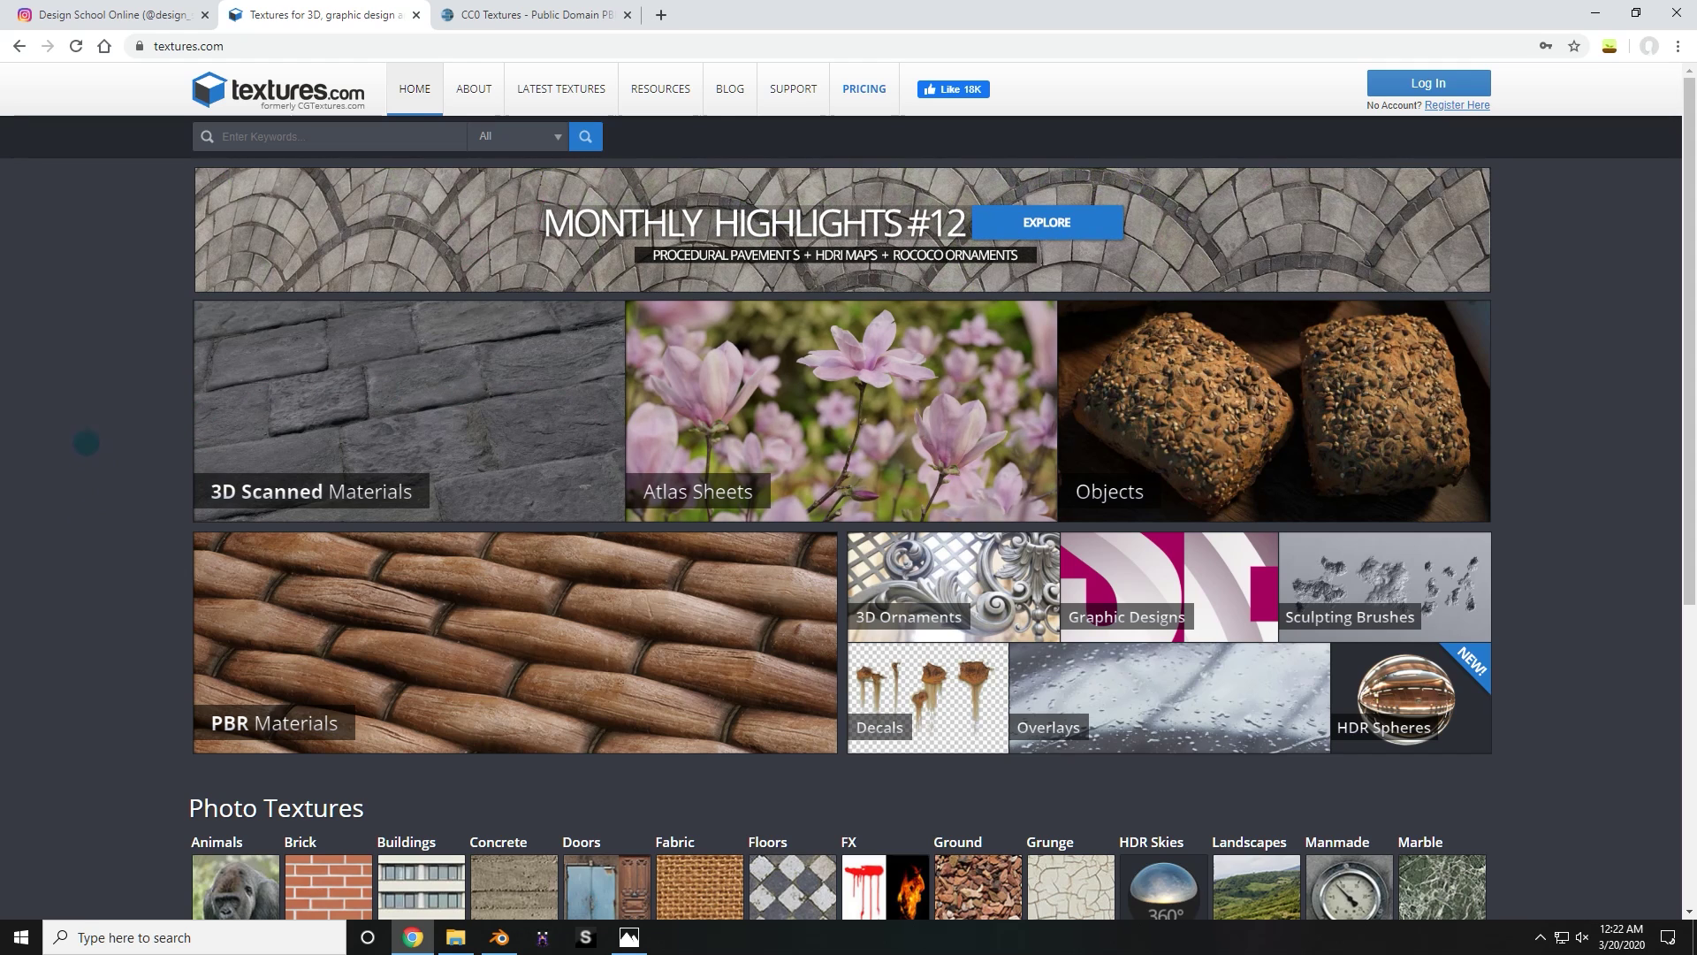
click(497, 11)
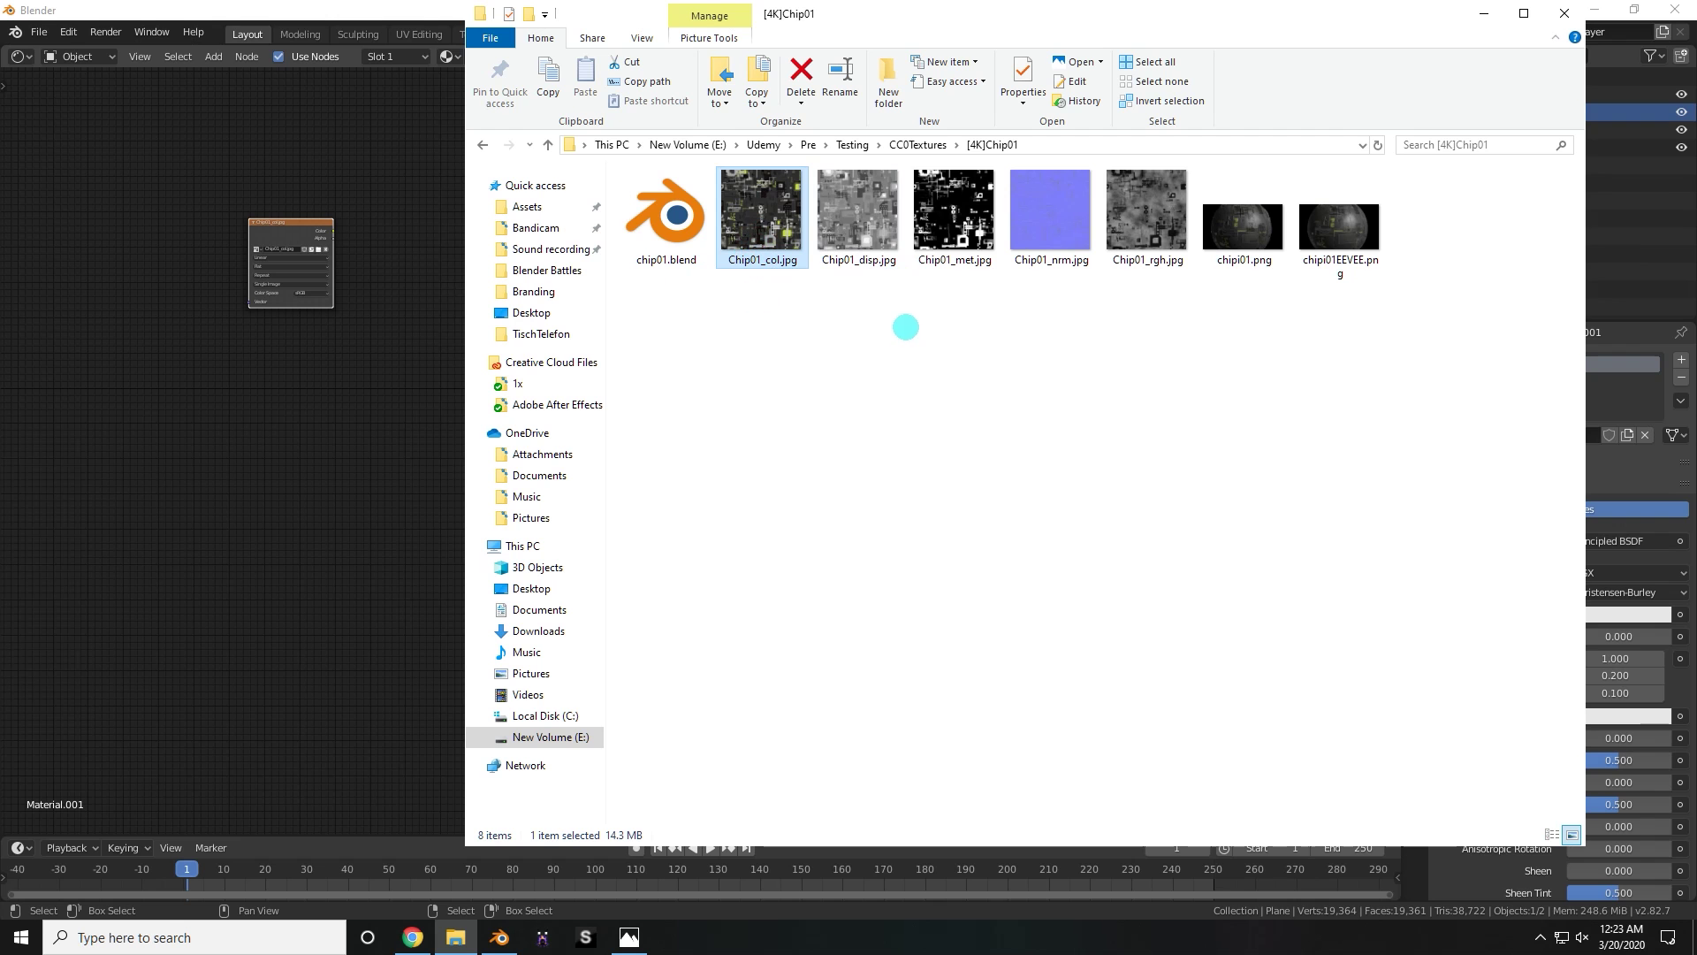
drag(955, 212, 265, 371)
drag(1050, 213, 240, 523)
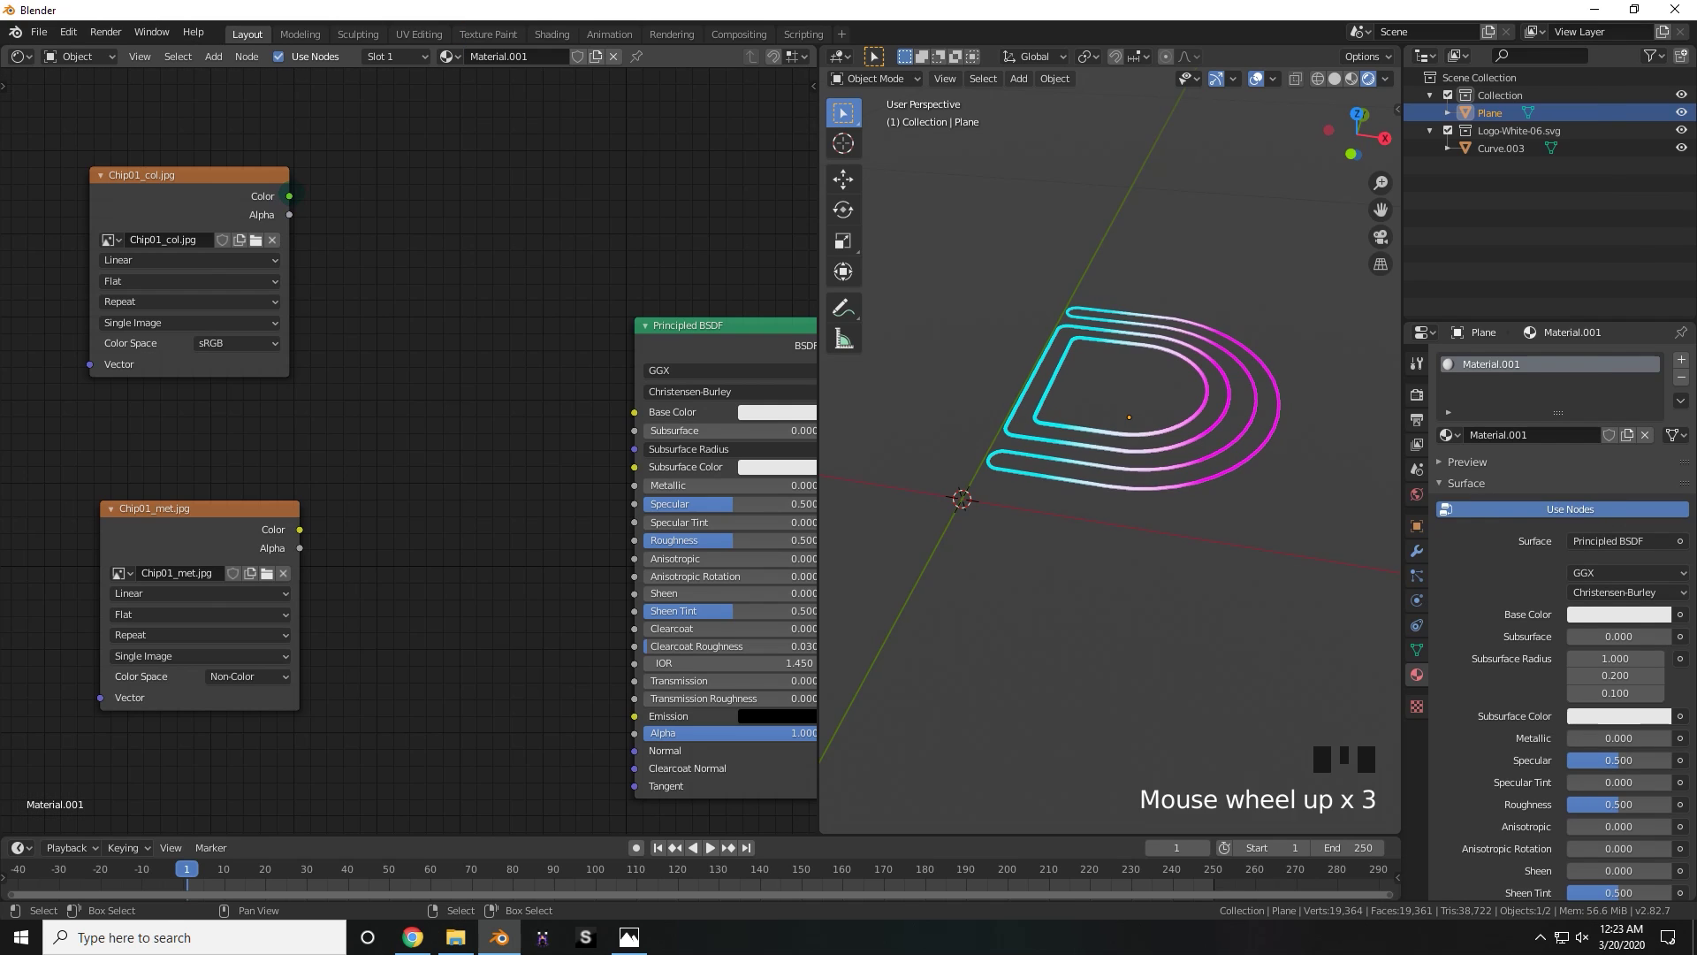
- Connect the Chip01_col color to Base Color, Chip01_met to Metallic and Chip01_rgh to Roughness on the Principled BSDF
drag(289, 196, 635, 411)
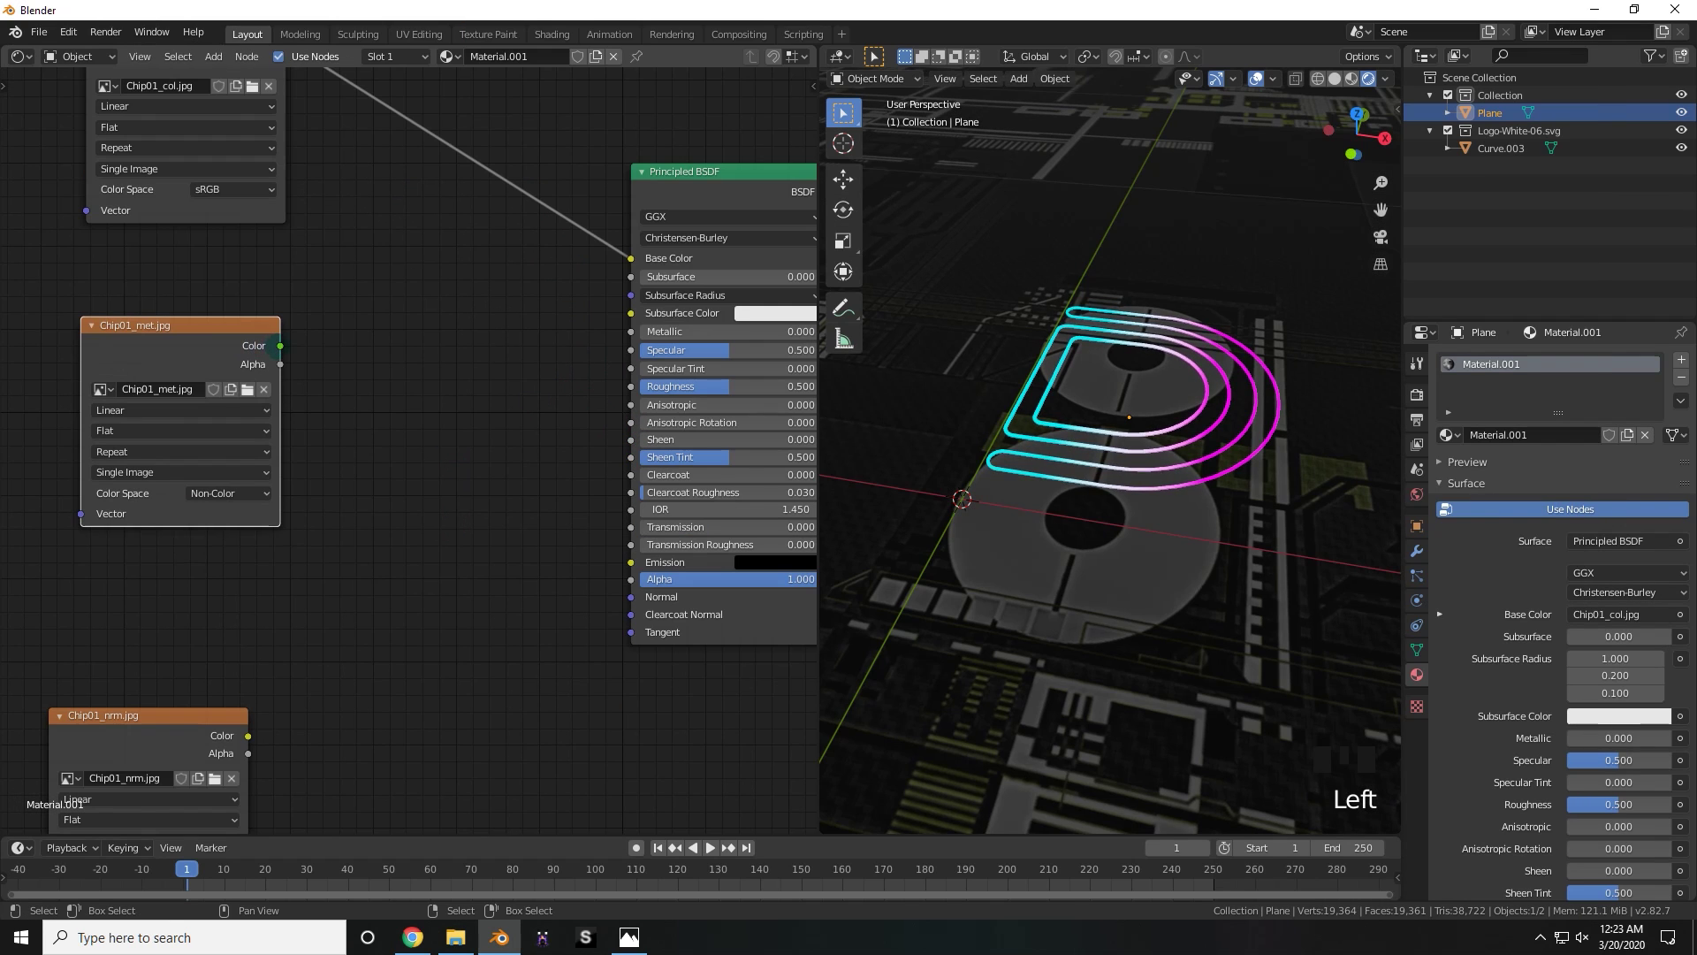
drag(279, 349, 634, 331)
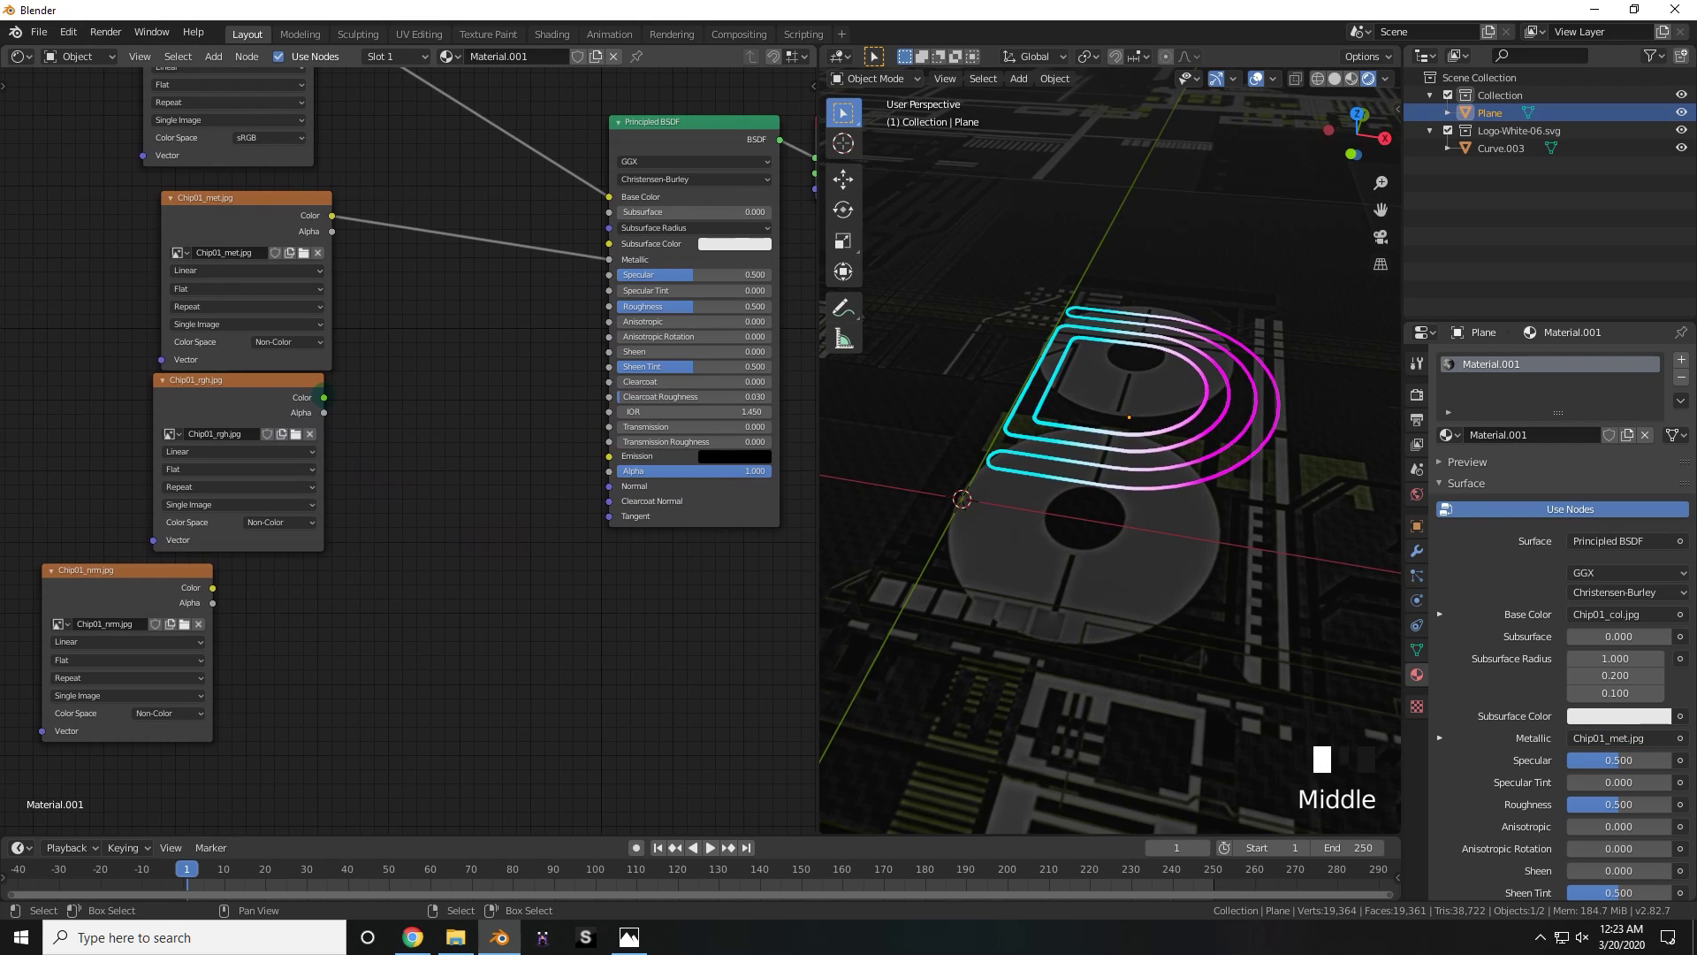
drag(323, 397, 609, 306)
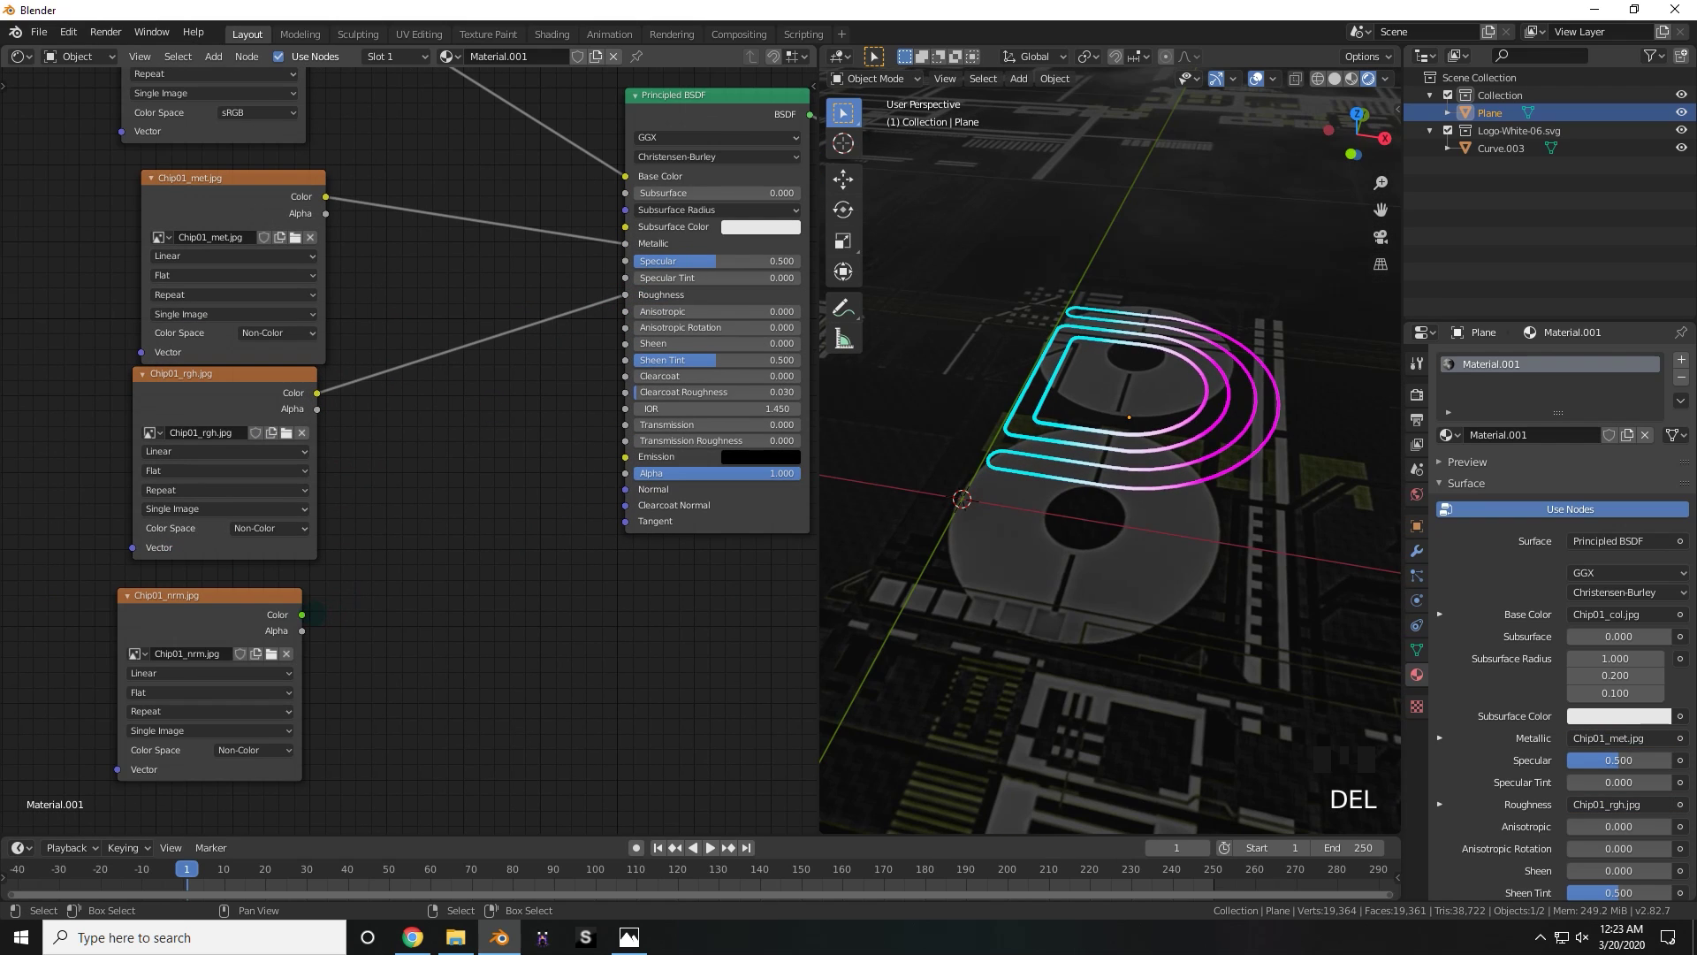
- Add a Normal Map node and link Chip01_nrm's color through it into the Principled BSDF's Normal input
drag(301, 614, 502, 520)
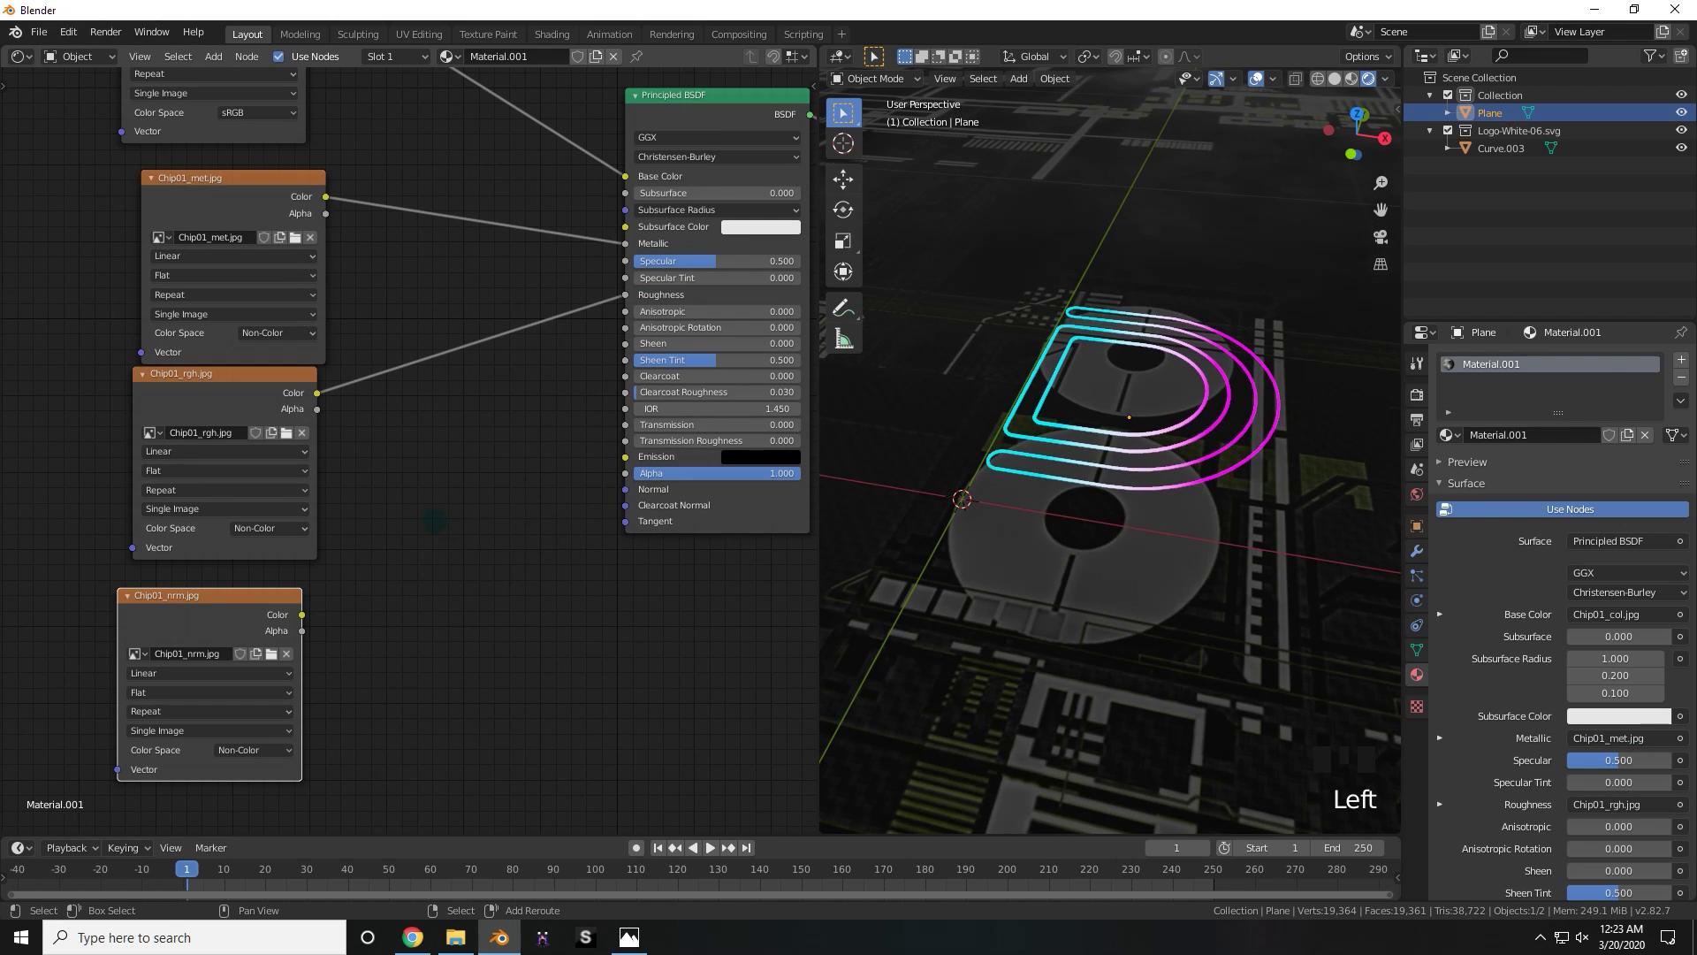
key(shift+a)
mouse_move(424, 522)
click(521, 599)
click(442, 566)
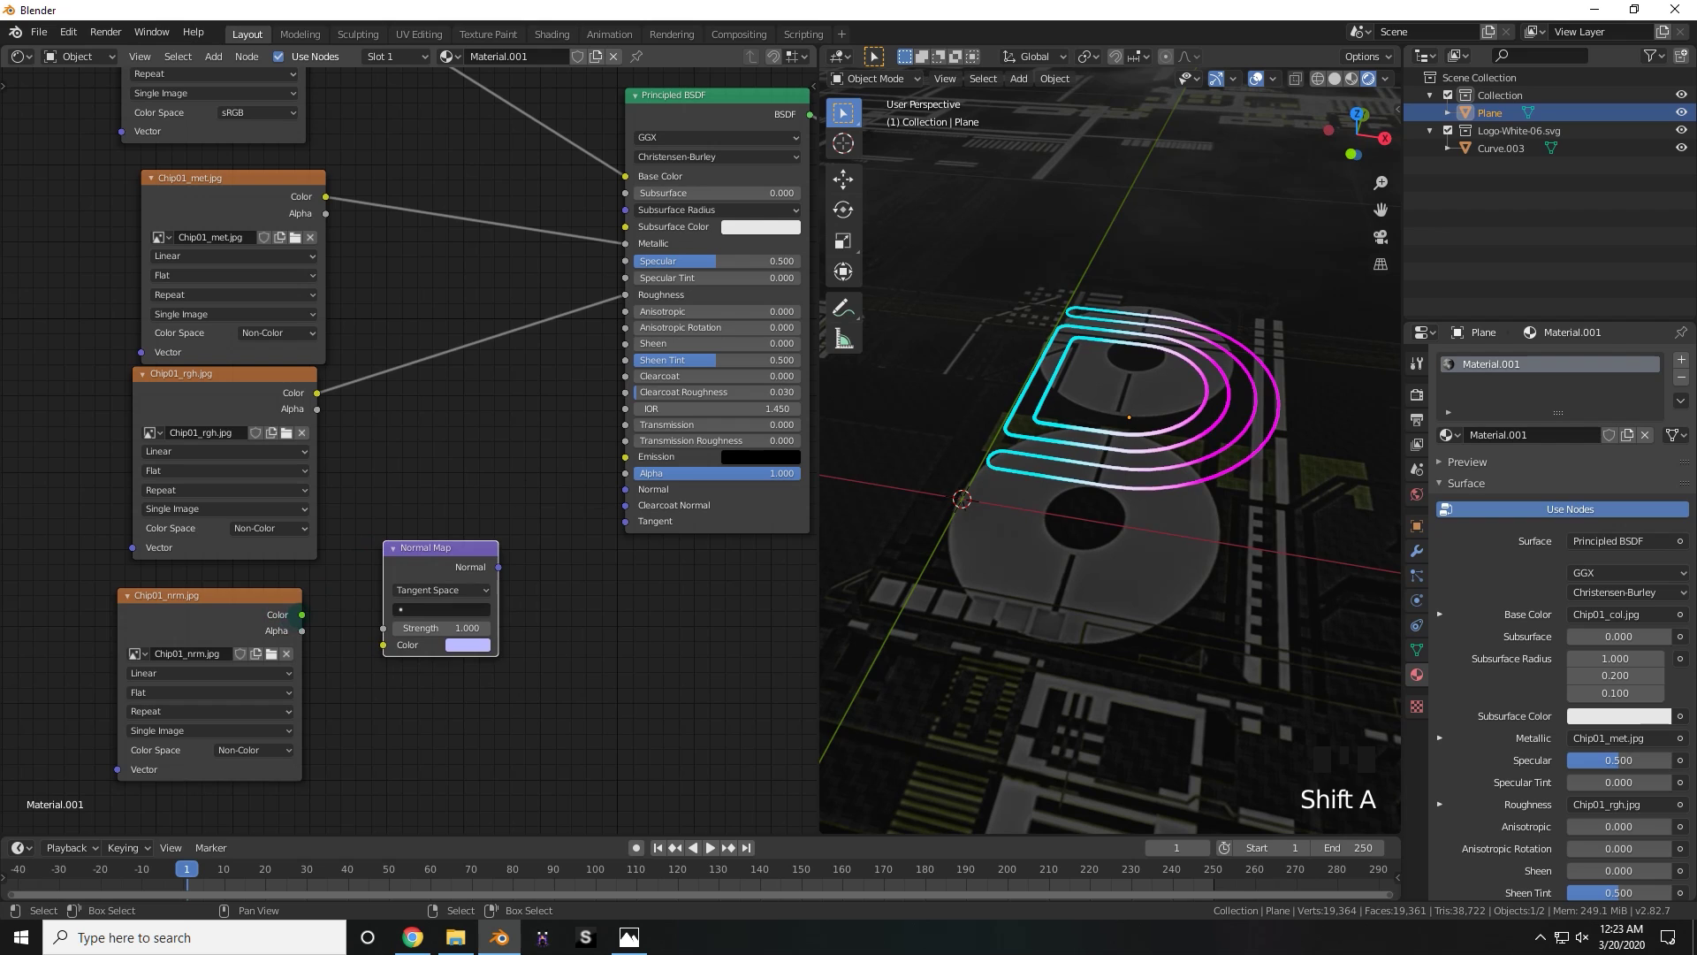
drag(301, 614, 383, 645)
drag(498, 567, 625, 488)
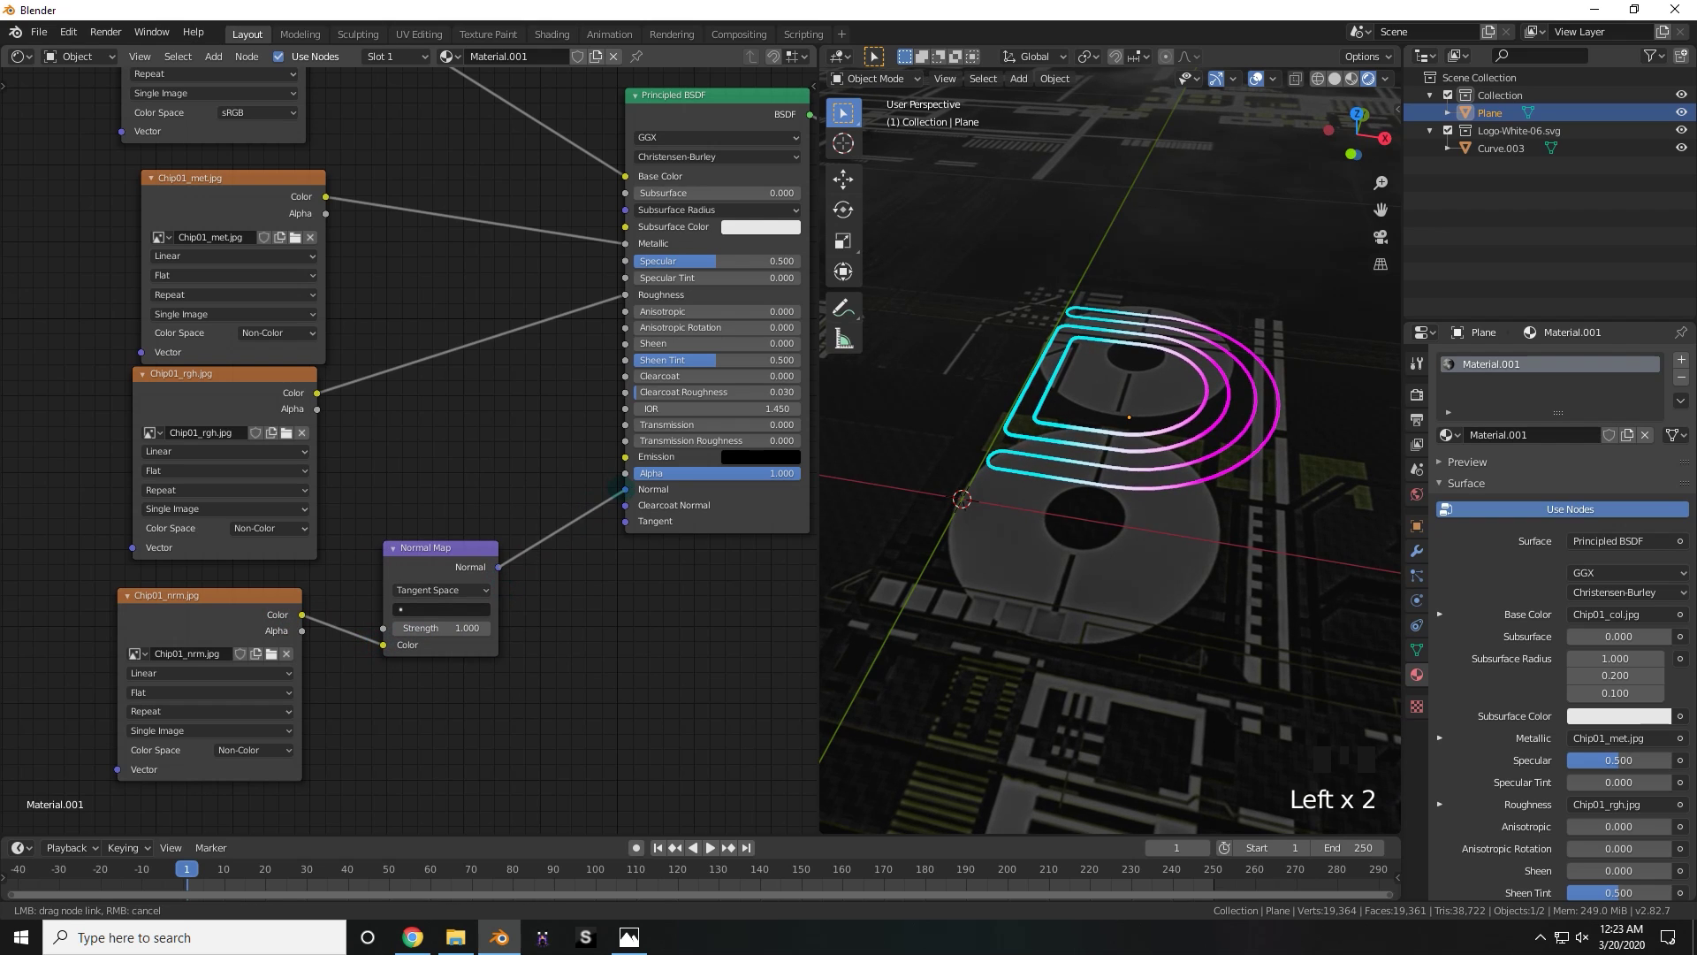
middle_drag(353, 636, 374, 546)
scroll(374, 547, up, 1)
mouse_move(252, 579)
mouse_down()
mouse_move(281, 541)
mouse_move(253, 602)
mouse_up()
middle_drag(492, 553, 366, 604)
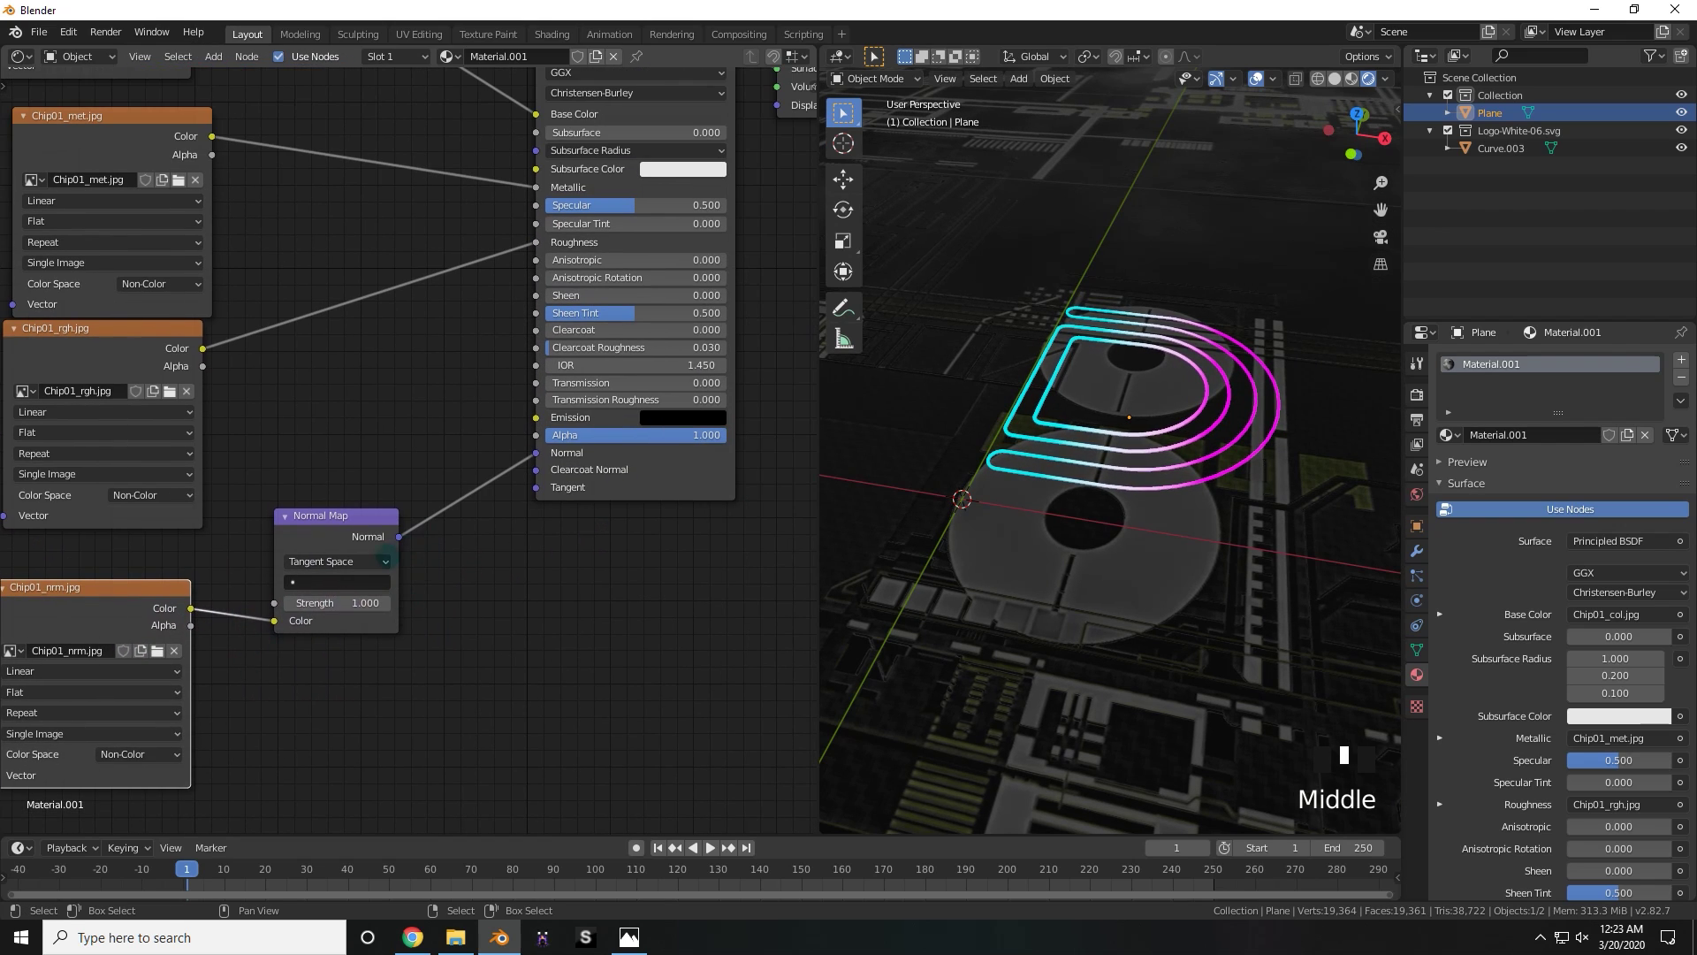
drag(358, 534, 335, 526)
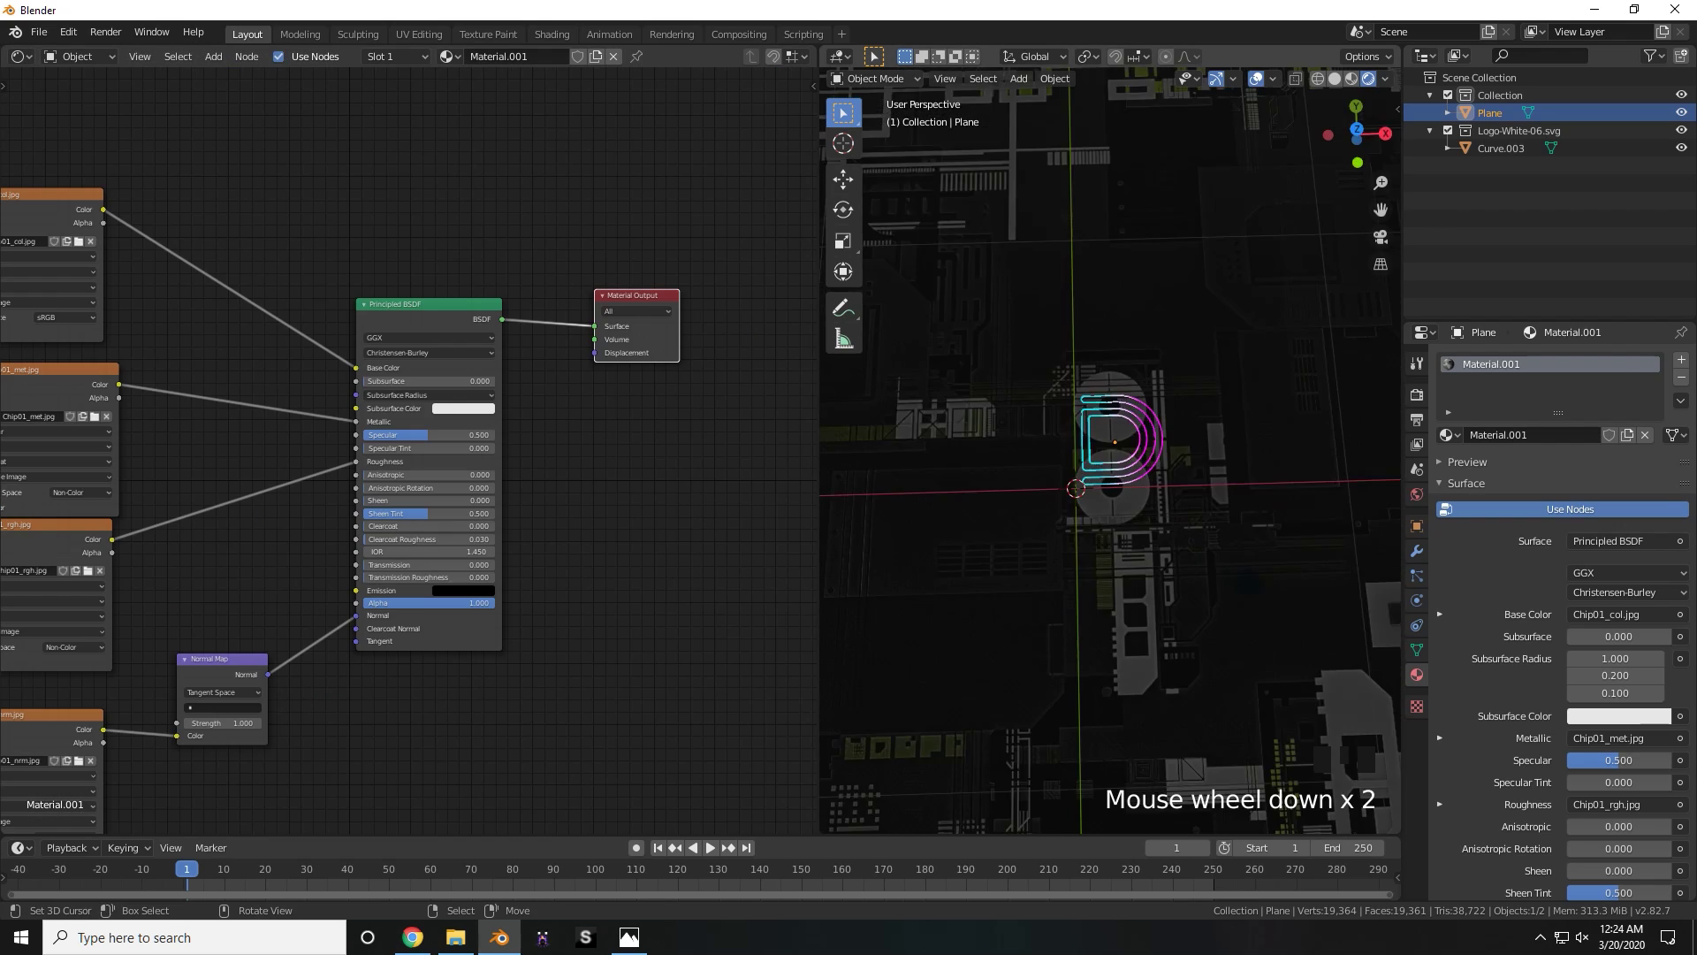
- Scale the plane down so its chip pattern is smaller relative to the D logo
scroll(1149, 460, up, 4)
middle_drag(1149, 460, 1184, 469)
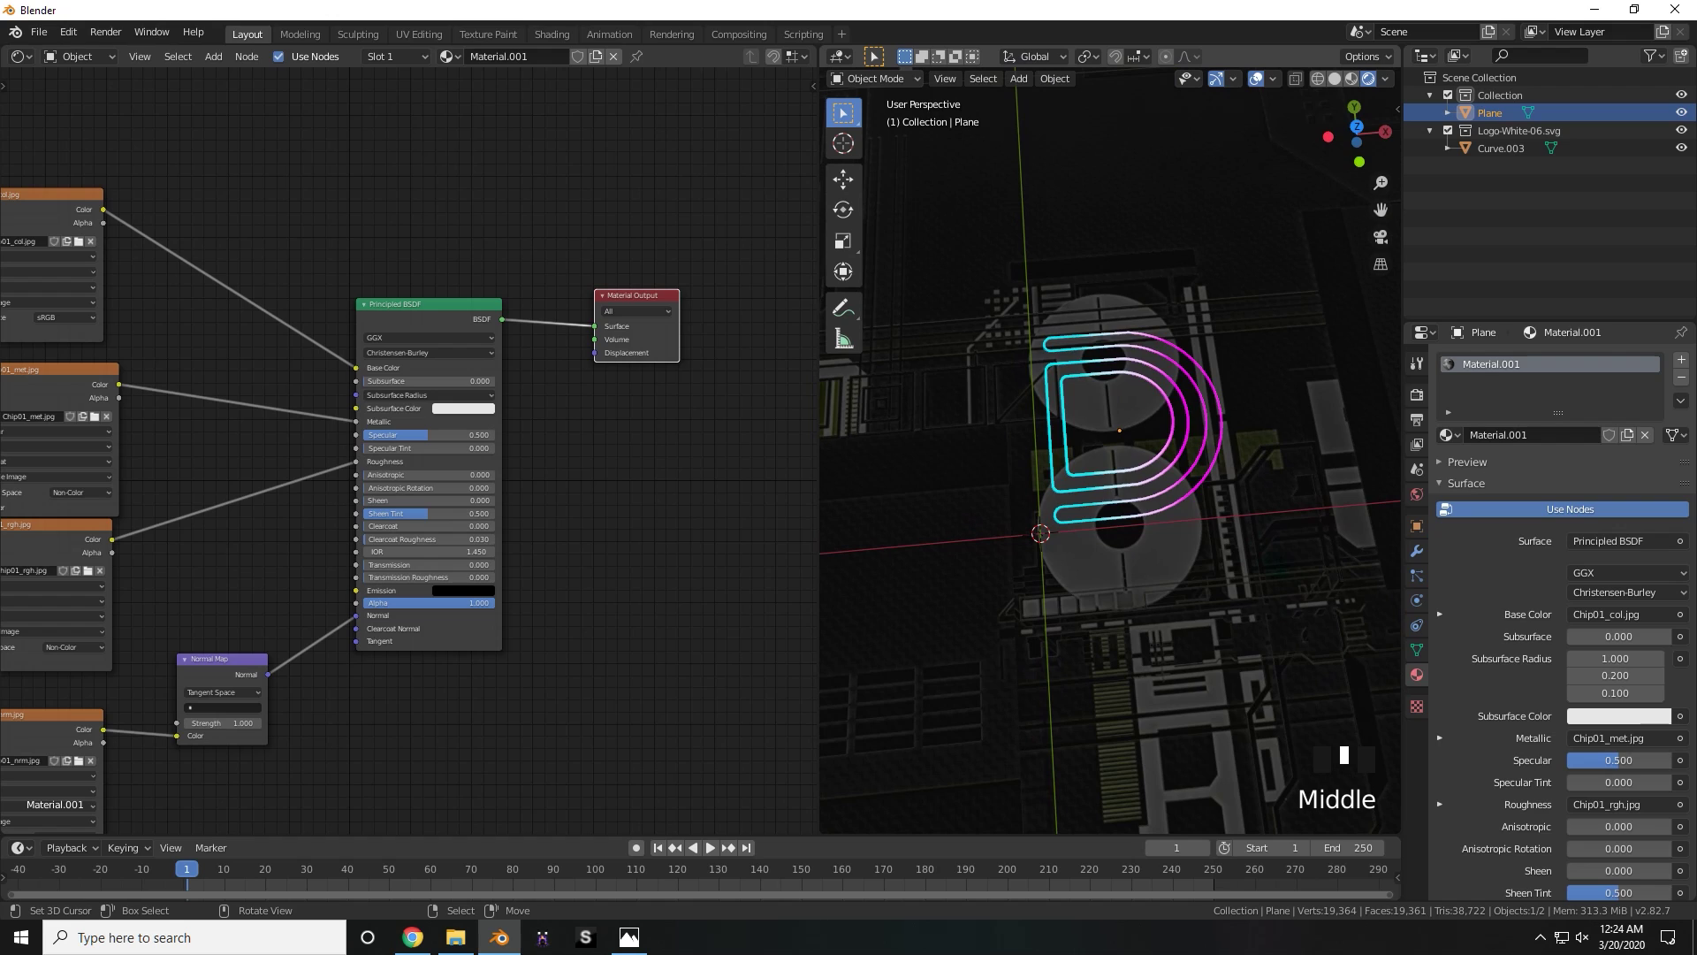
key(s)
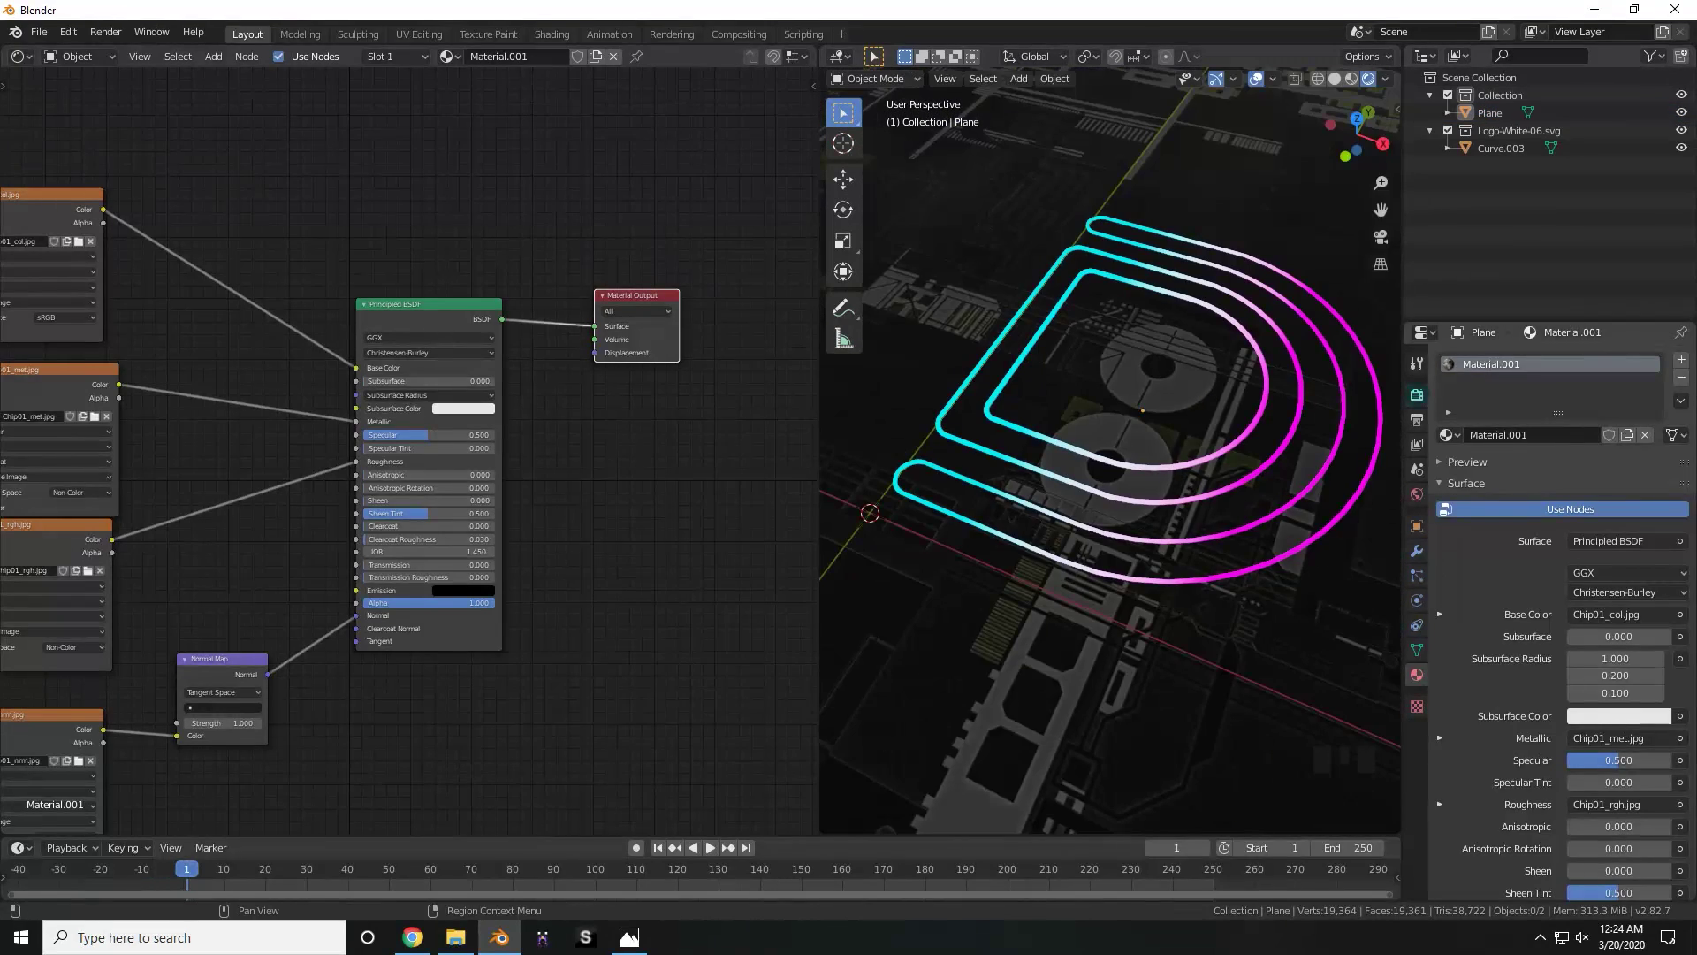
- Set the render engine to Cycles and the world background color to black
click(1416, 394)
click(1626, 360)
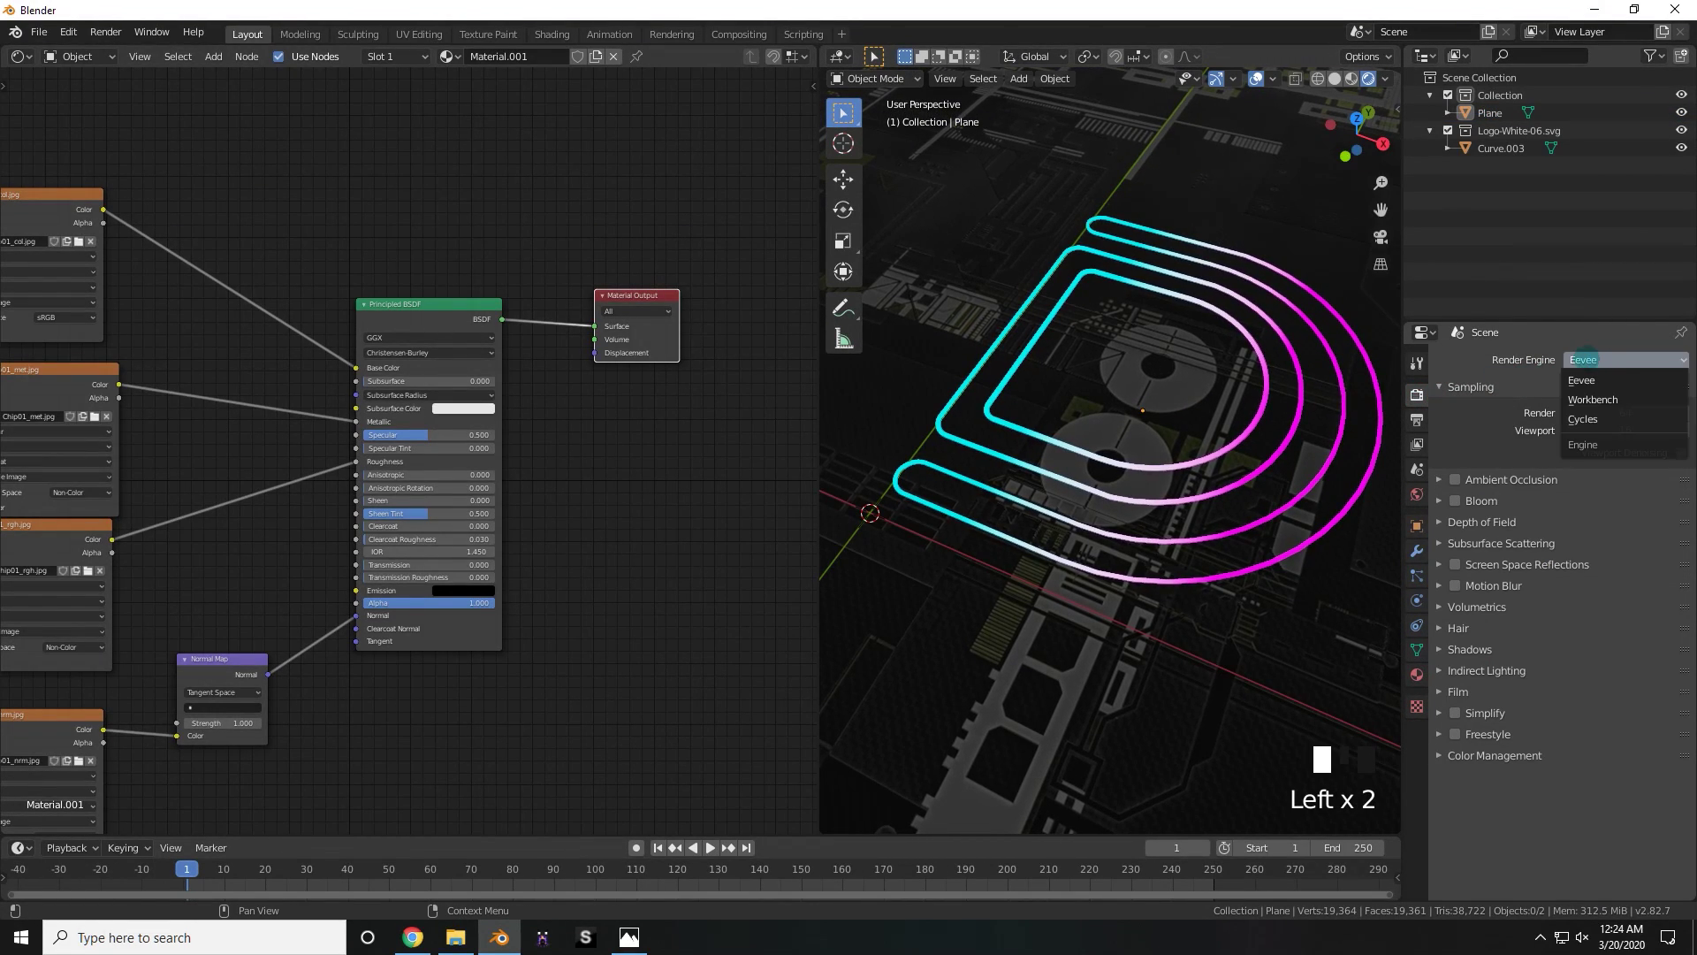
click(1596, 419)
mouse_move(1244, 462)
middle_down()
mouse_move(1162, 464)
mouse_move(1240, 459)
middle_up()
click(1417, 493)
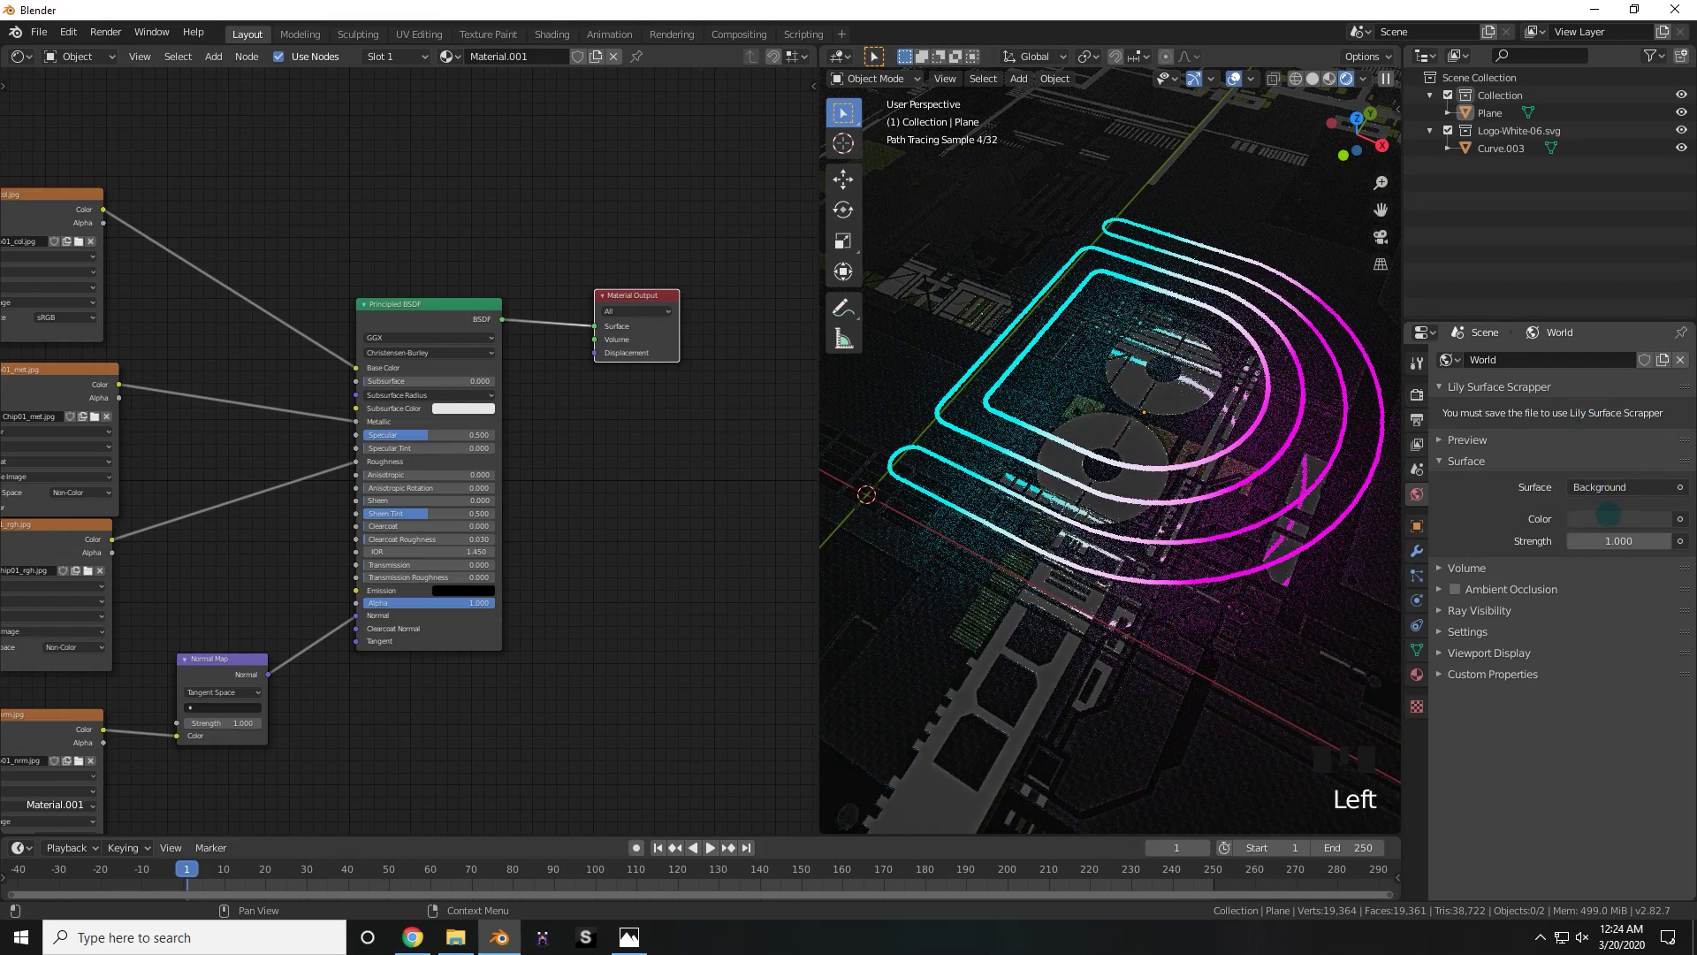
click(1618, 519)
drag(1657, 387, 1657, 395)
- Duplicate the D logo's entire mesh in place in Edit Mode
right_click(1175, 467)
scroll(1176, 467, up, 1)
middle_drag(1176, 468, 1127, 433)
key(Tab)
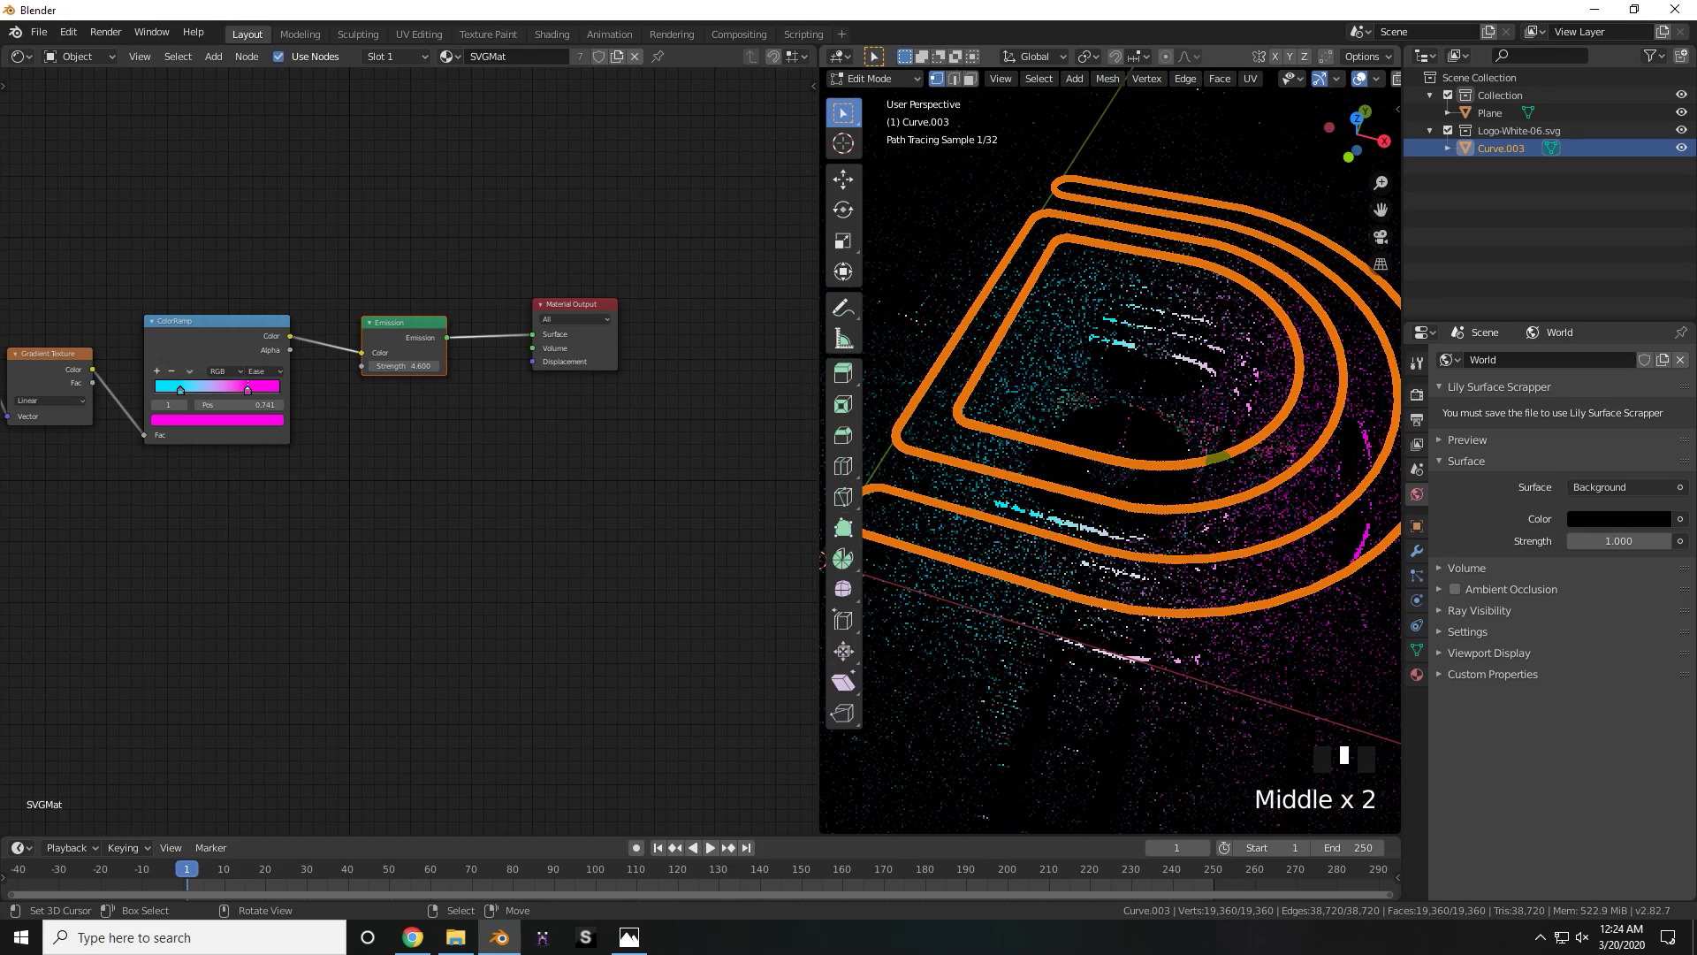
key(shift+d)
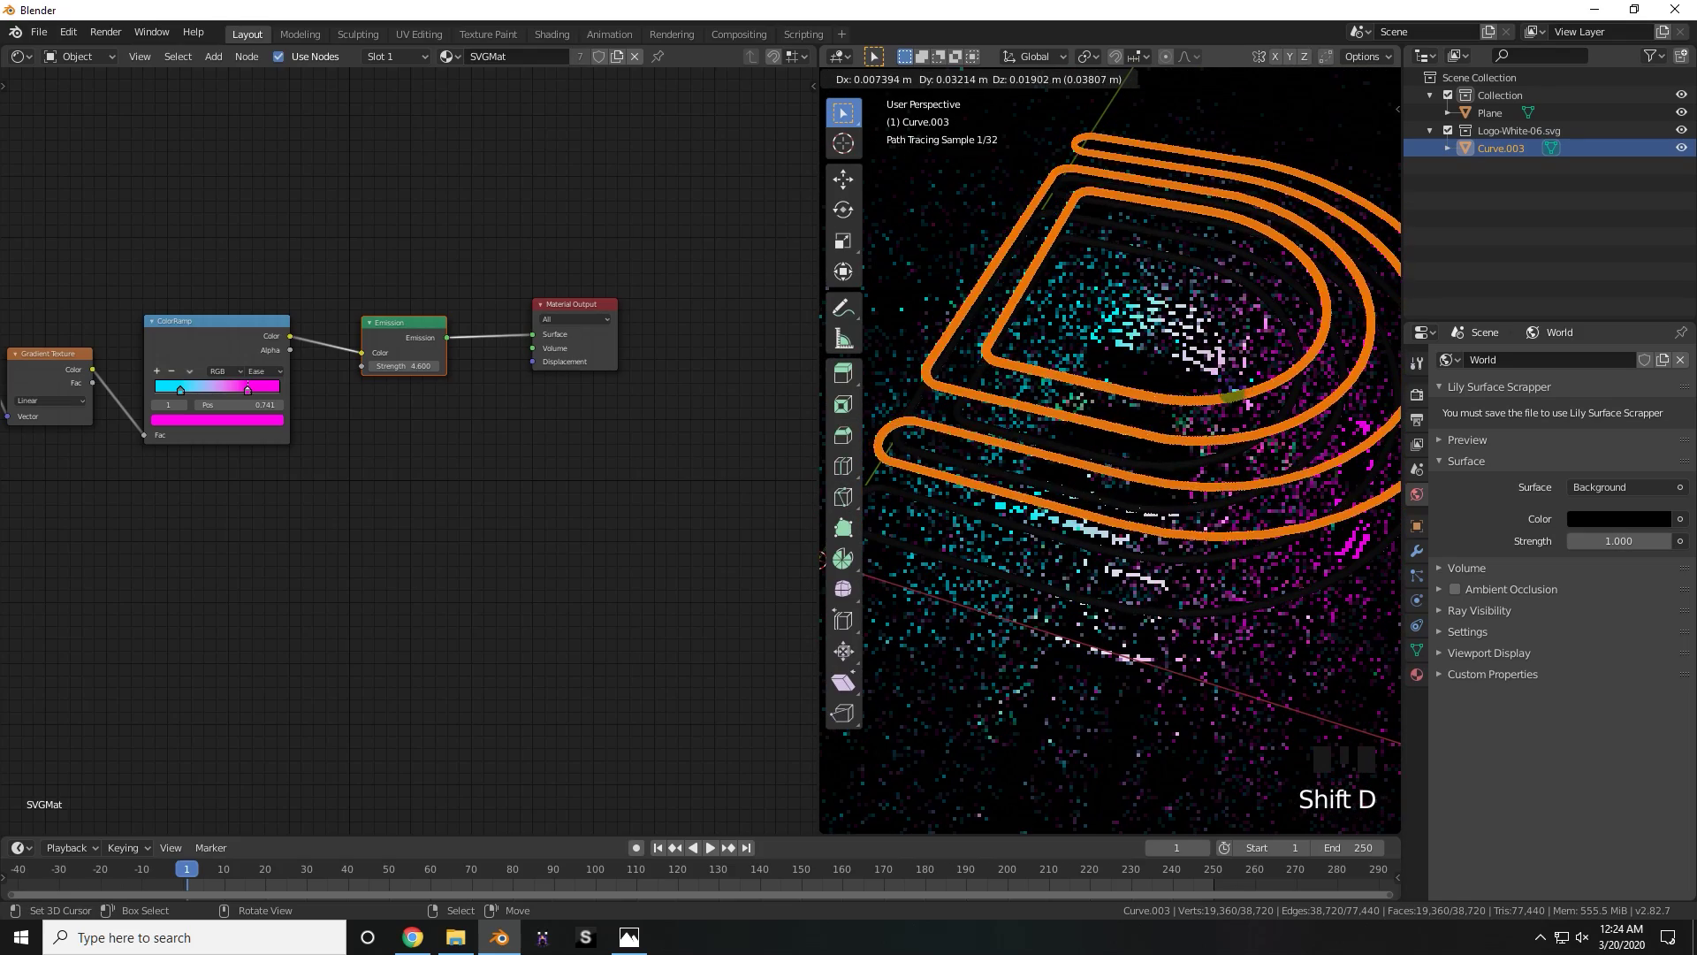
key(Escape)
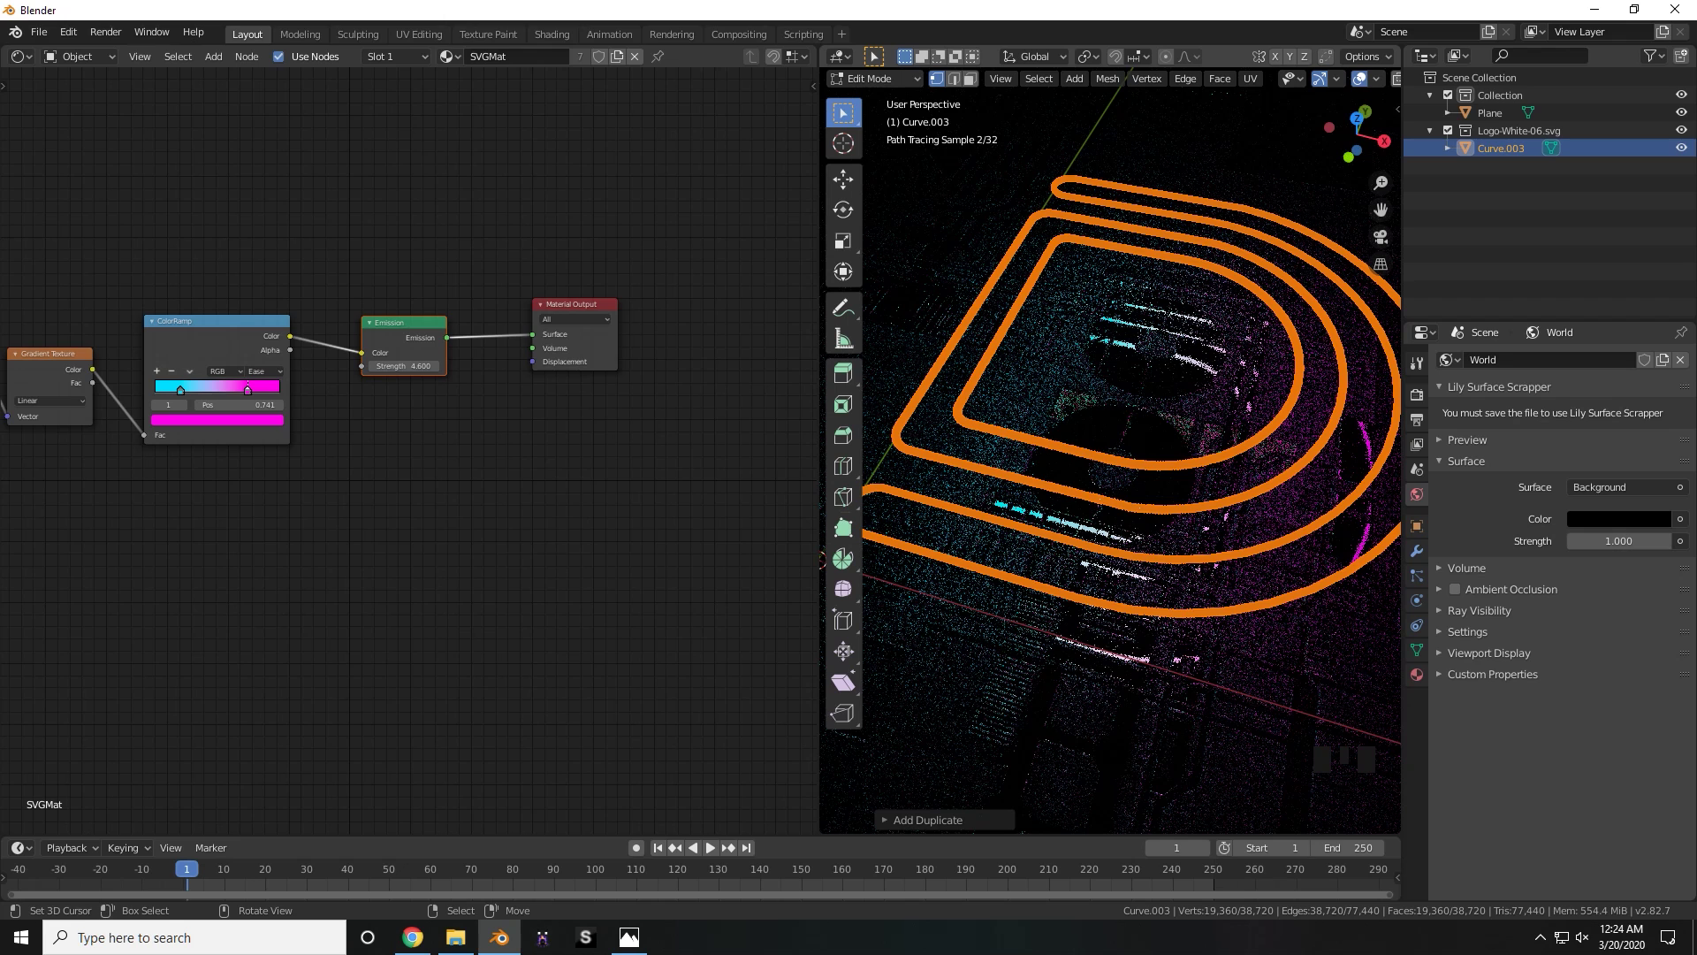
- Switch to solid shading and fatten the duplicated tubes with Shrink/Fatten until neighbouring tubes nearly touch
key(z)
click(1281, 485)
scroll(1209, 534, up, 1)
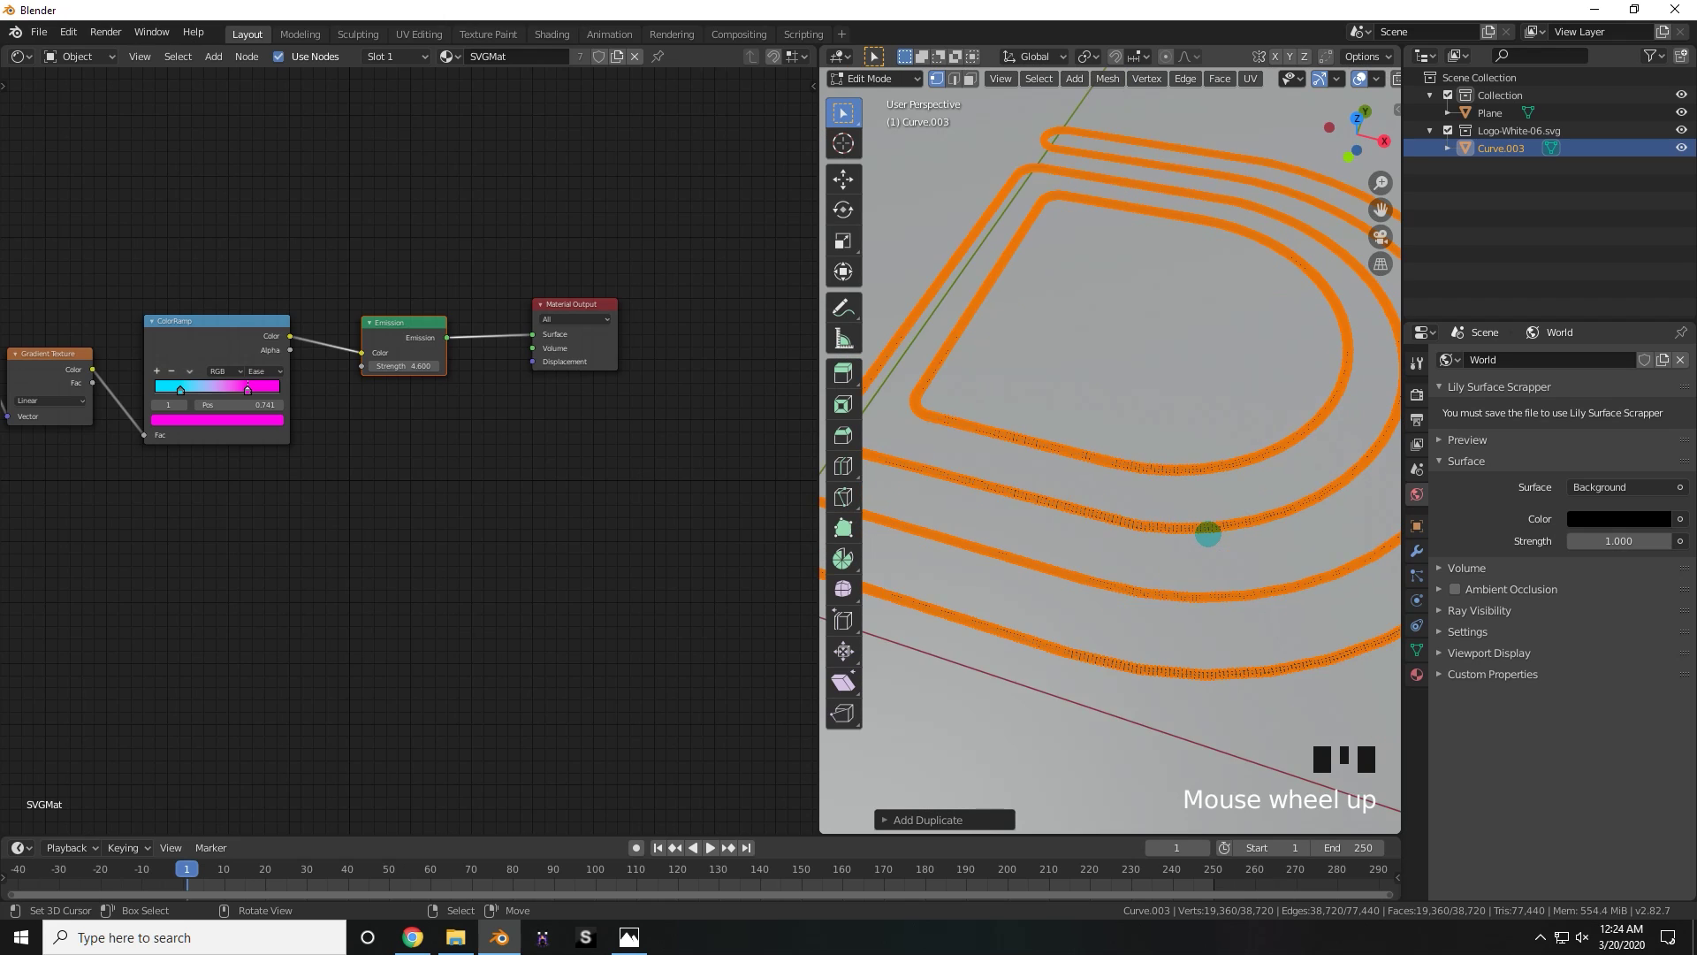
scroll(1218, 528, down, 2)
scroll(1225, 530, up, 2)
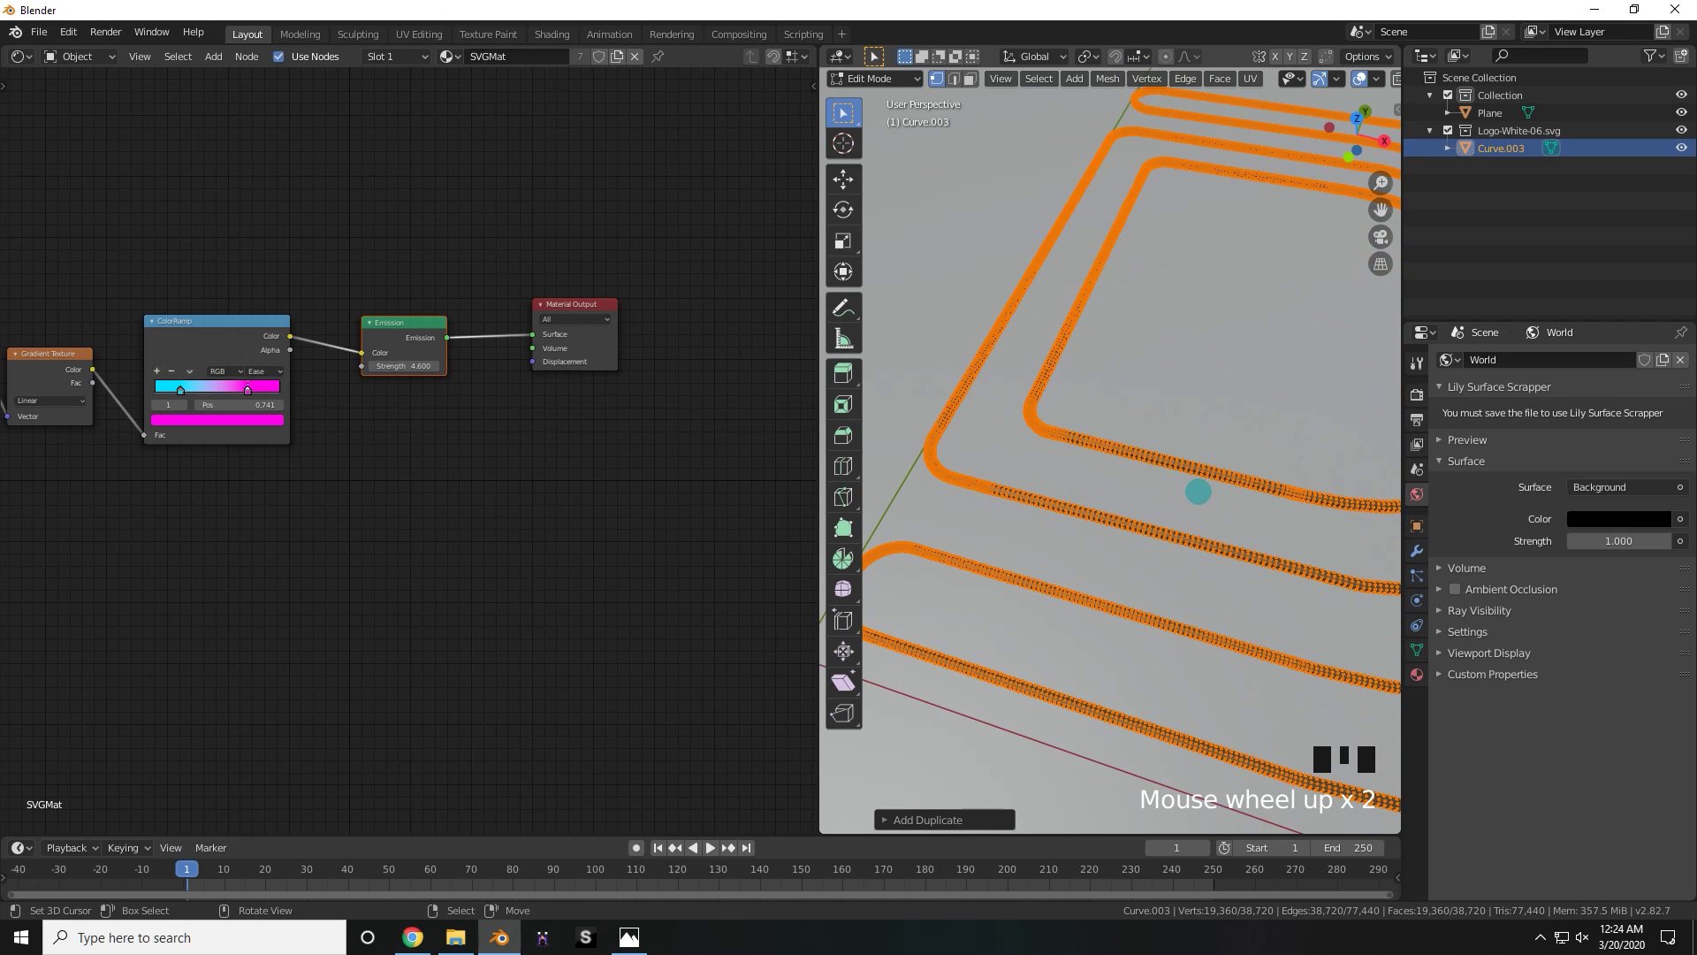
key(alt+s)
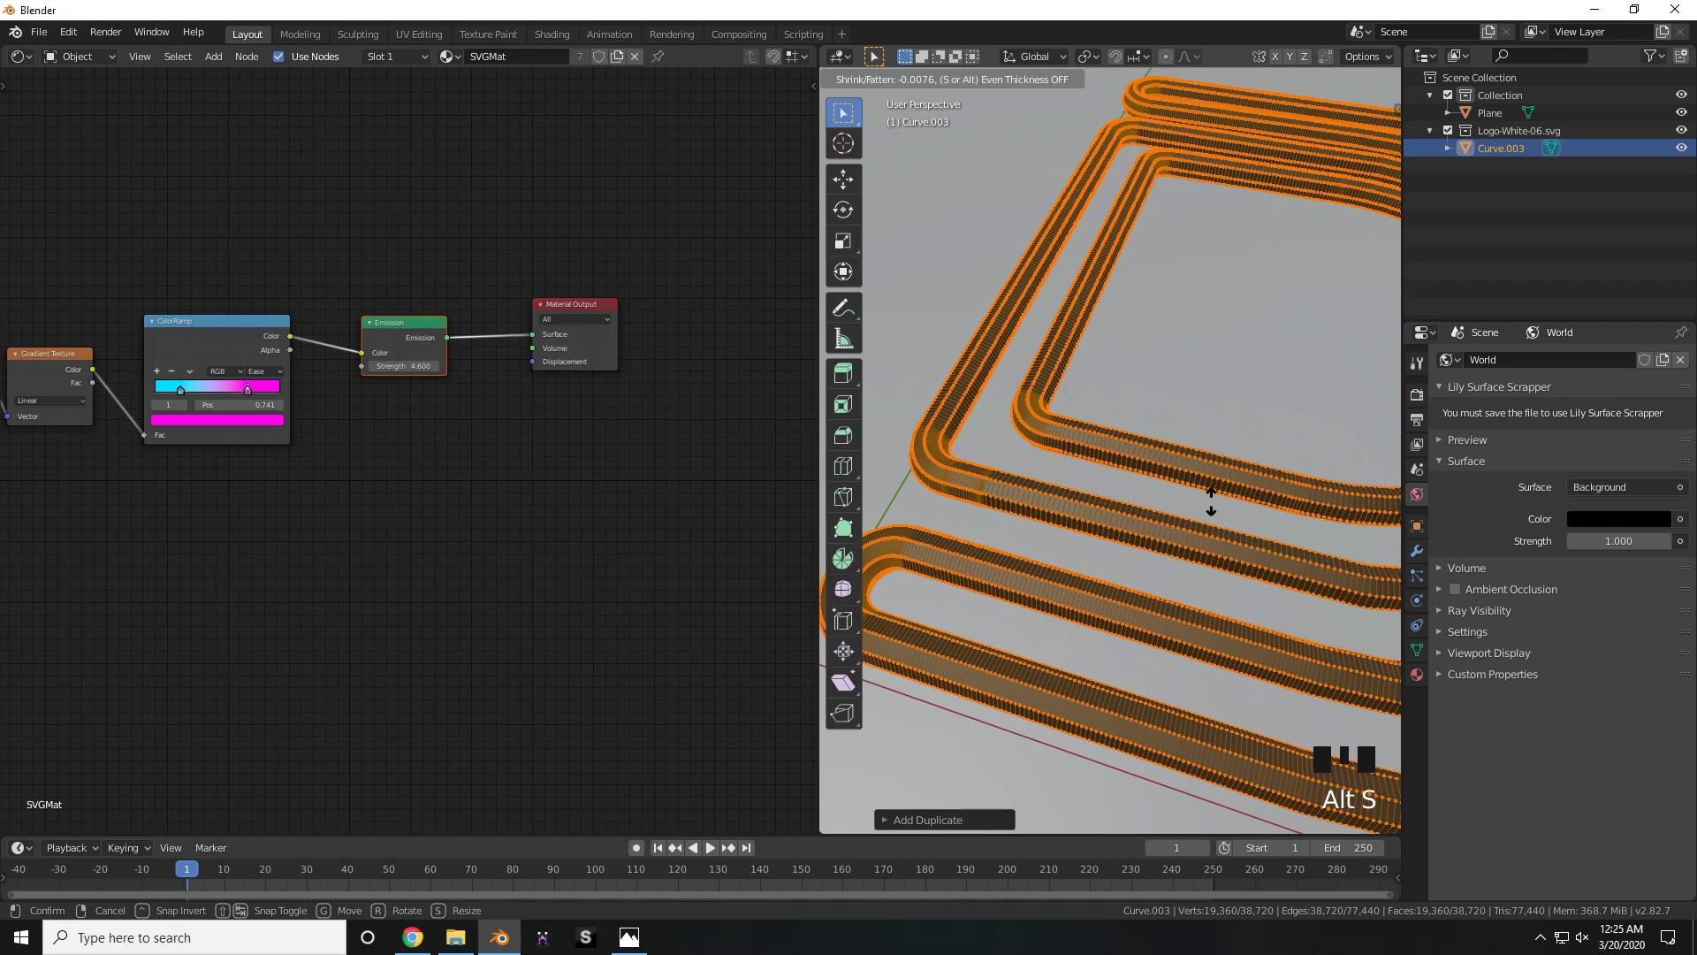
click(1216, 508)
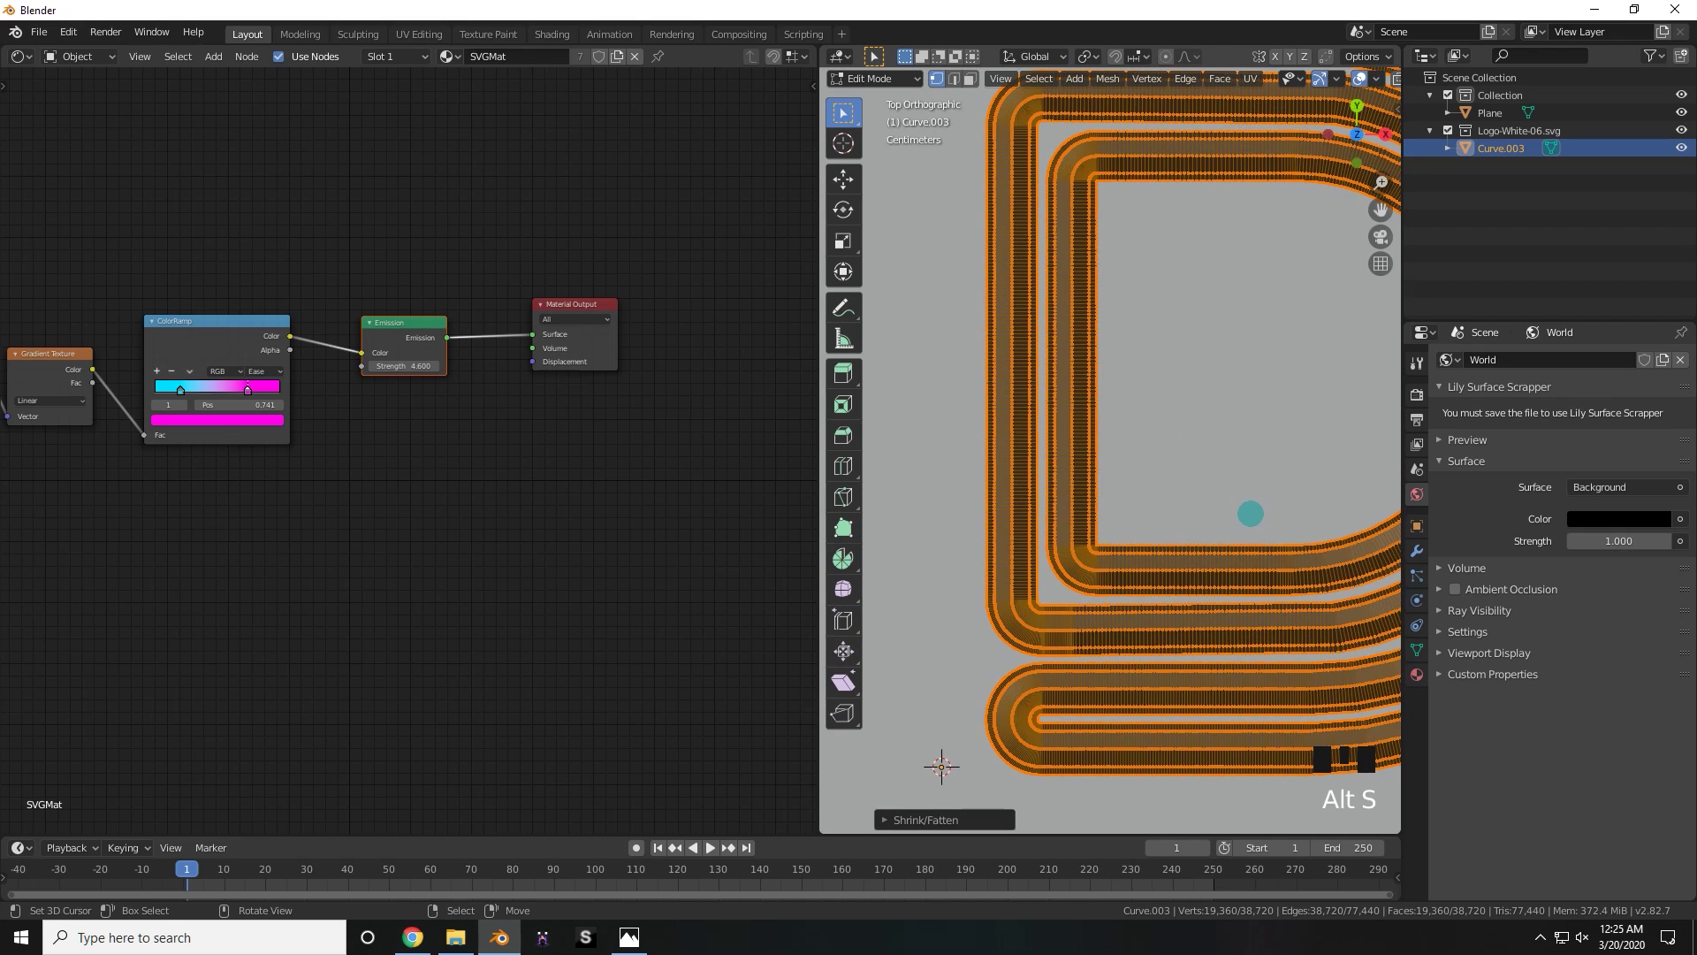
key(Tab)
middle_drag(1250, 512, 1218, 472)
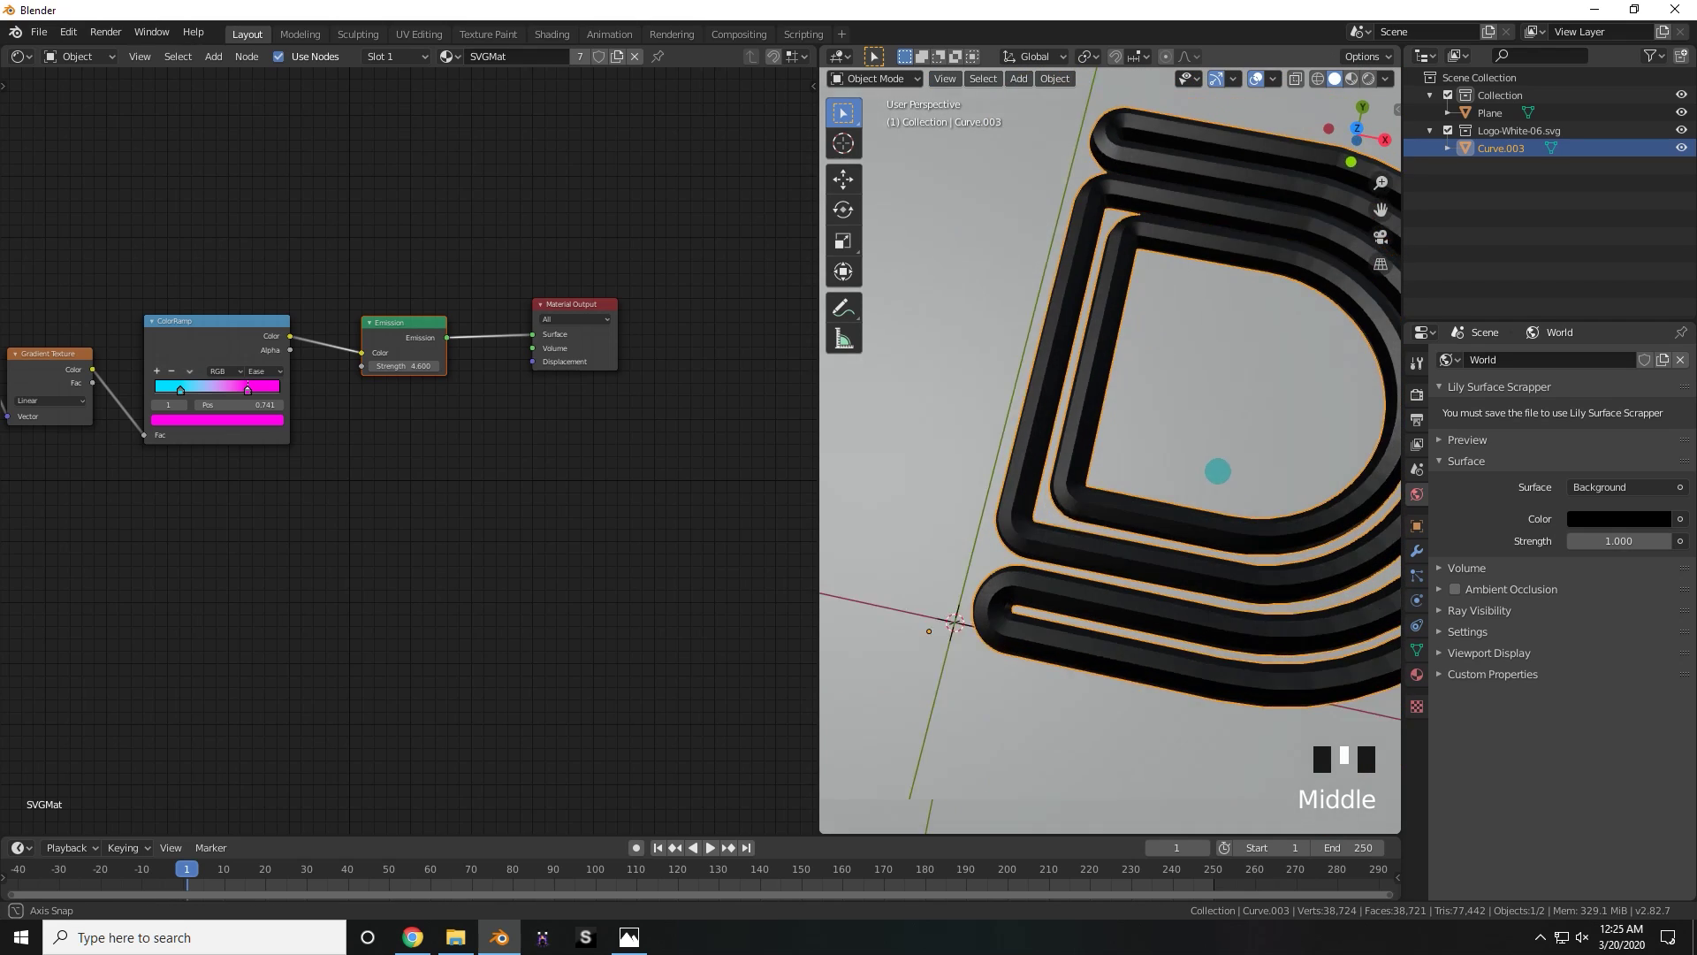
- Add a second material slot with a new material, change its shader to Glass BSDF and assign it to the duplicated tubes
key(Tab)
click(1417, 674)
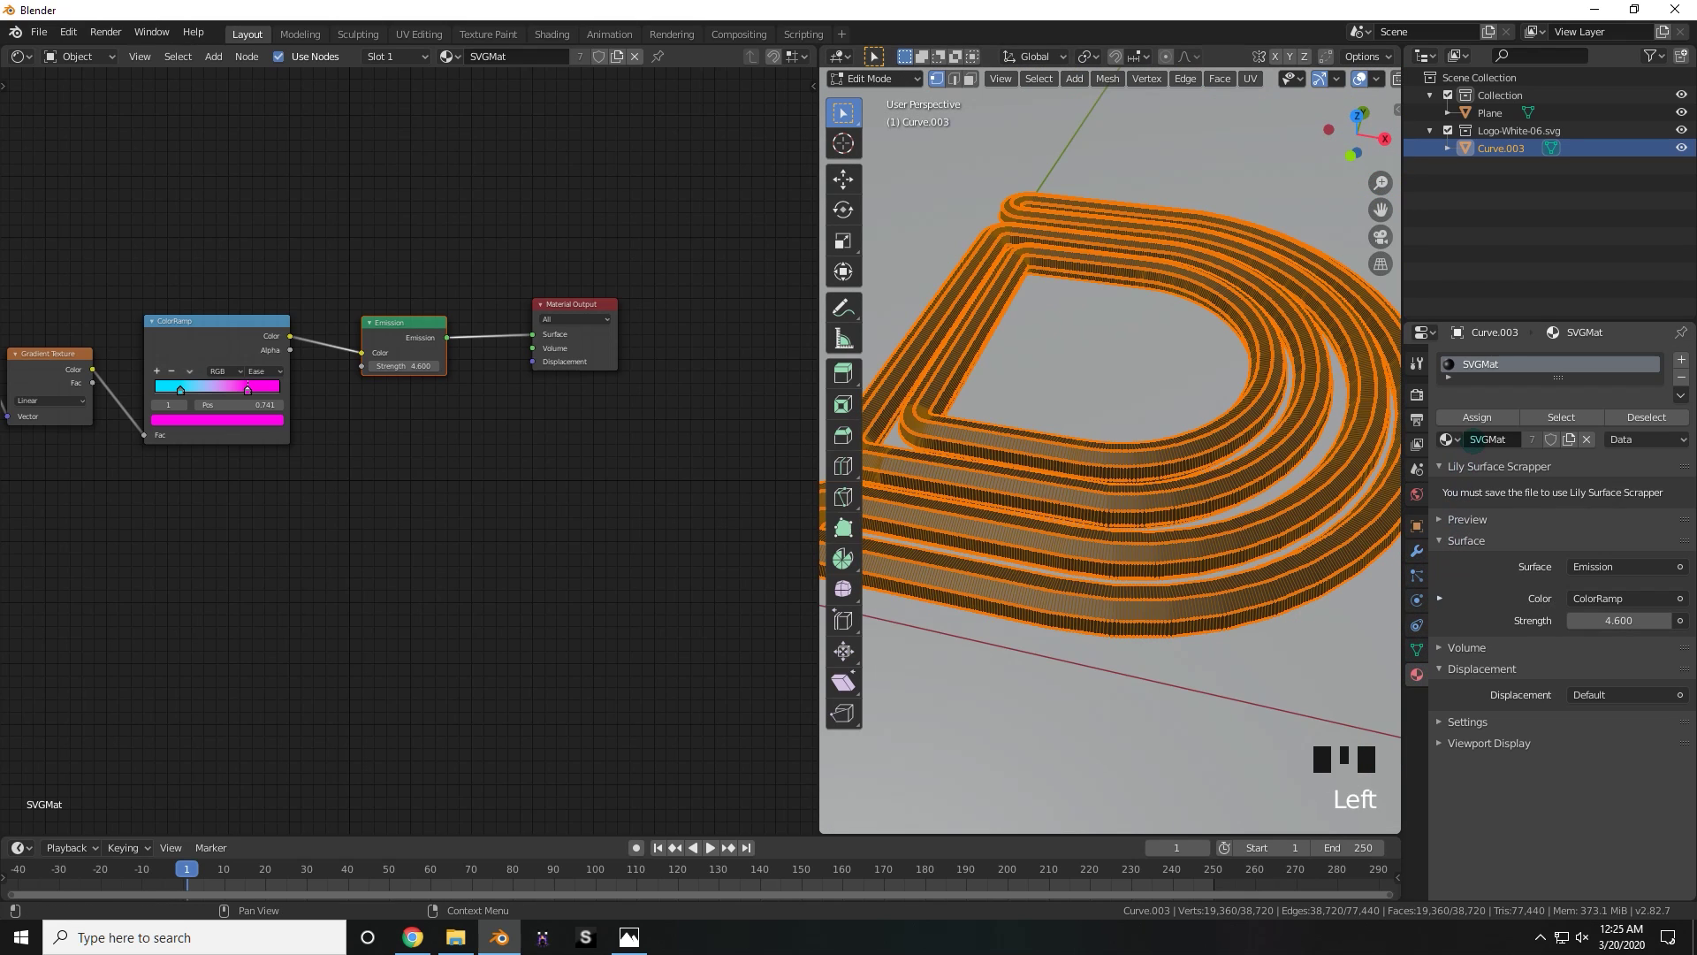
click(1681, 360)
click(1537, 479)
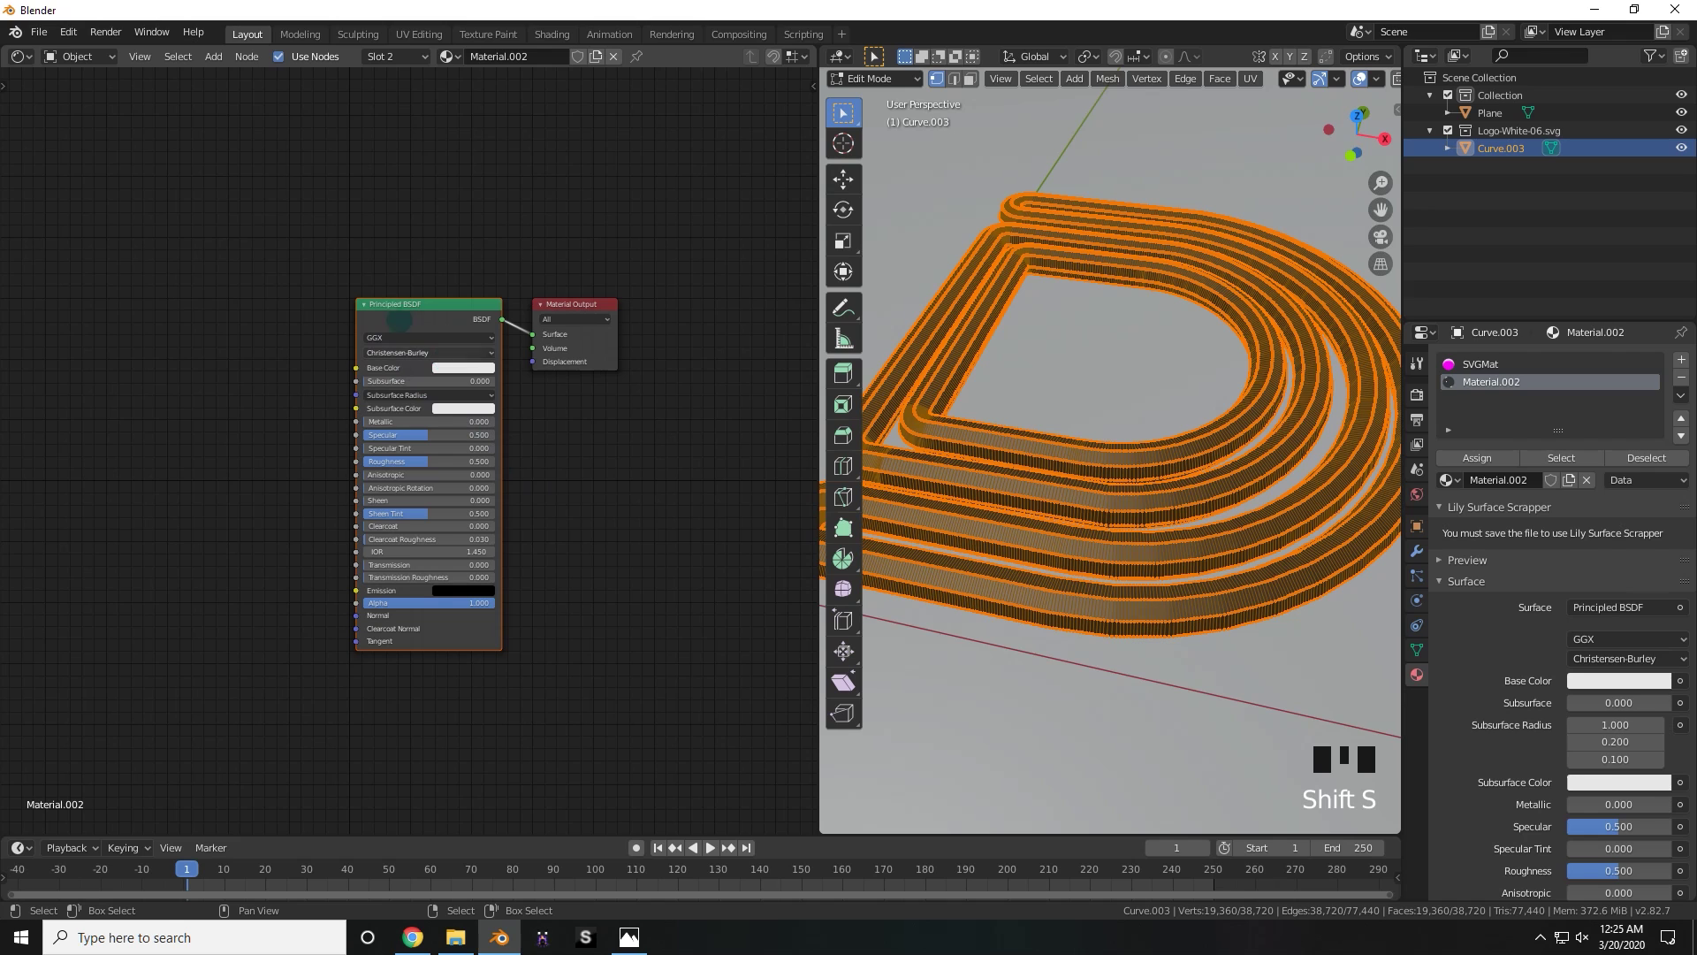
key(shift+s)
mouse_move(412, 315)
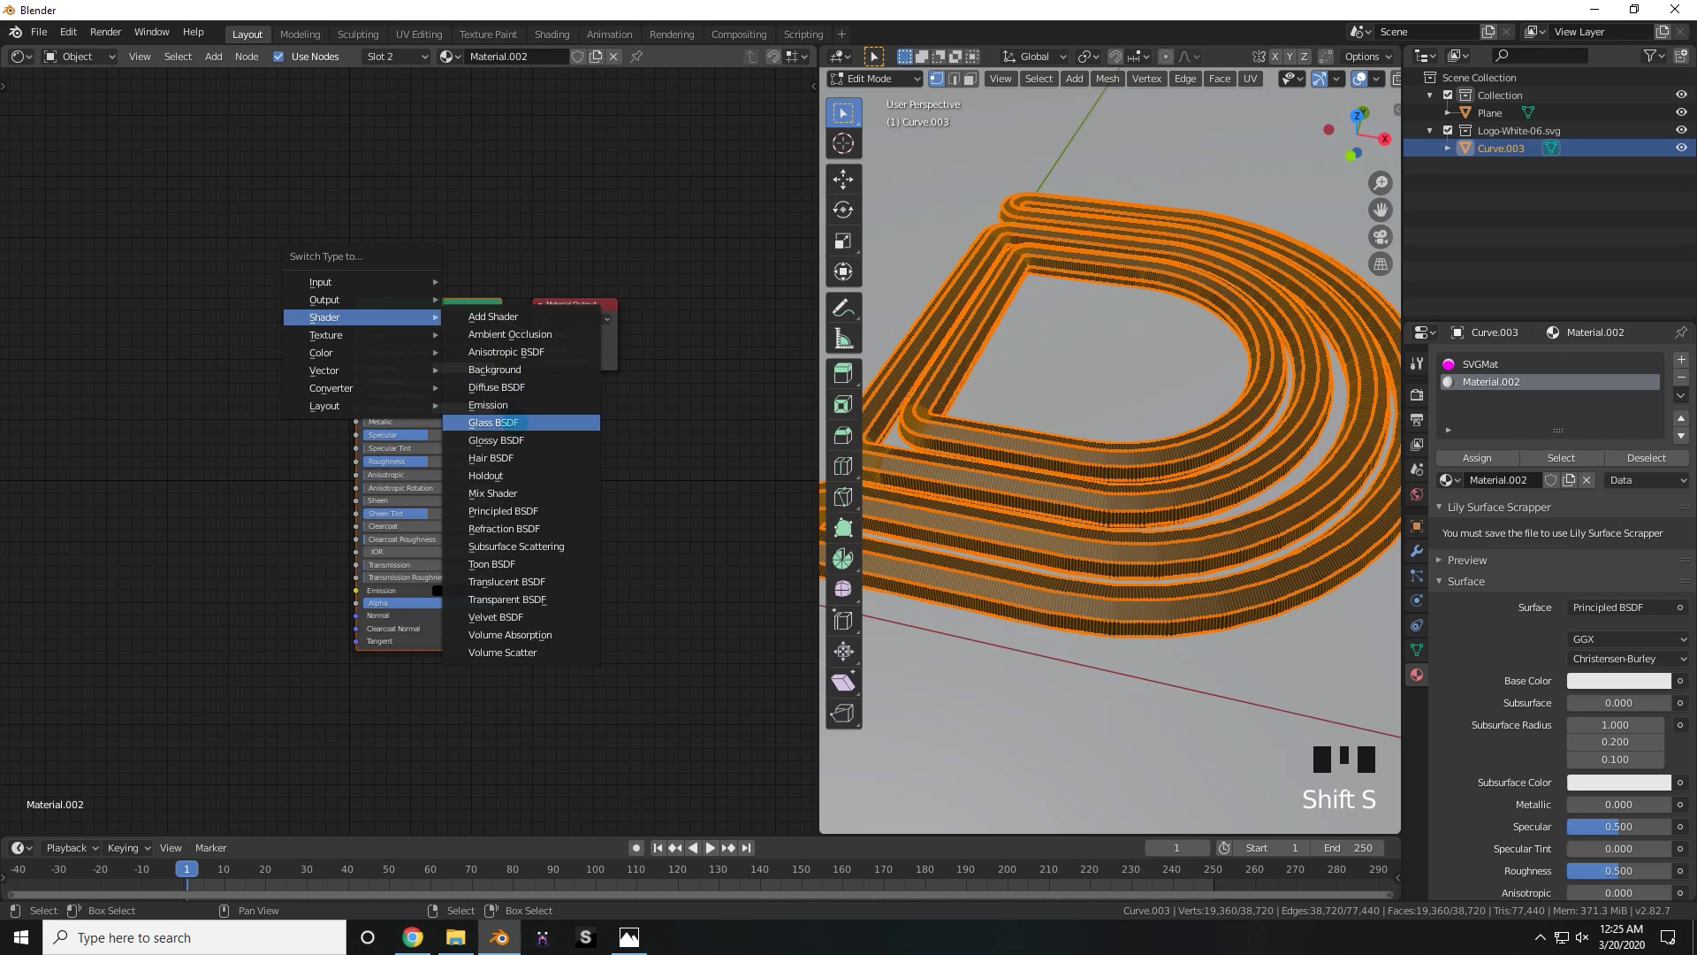
click(493, 422)
click(1477, 457)
key(a)
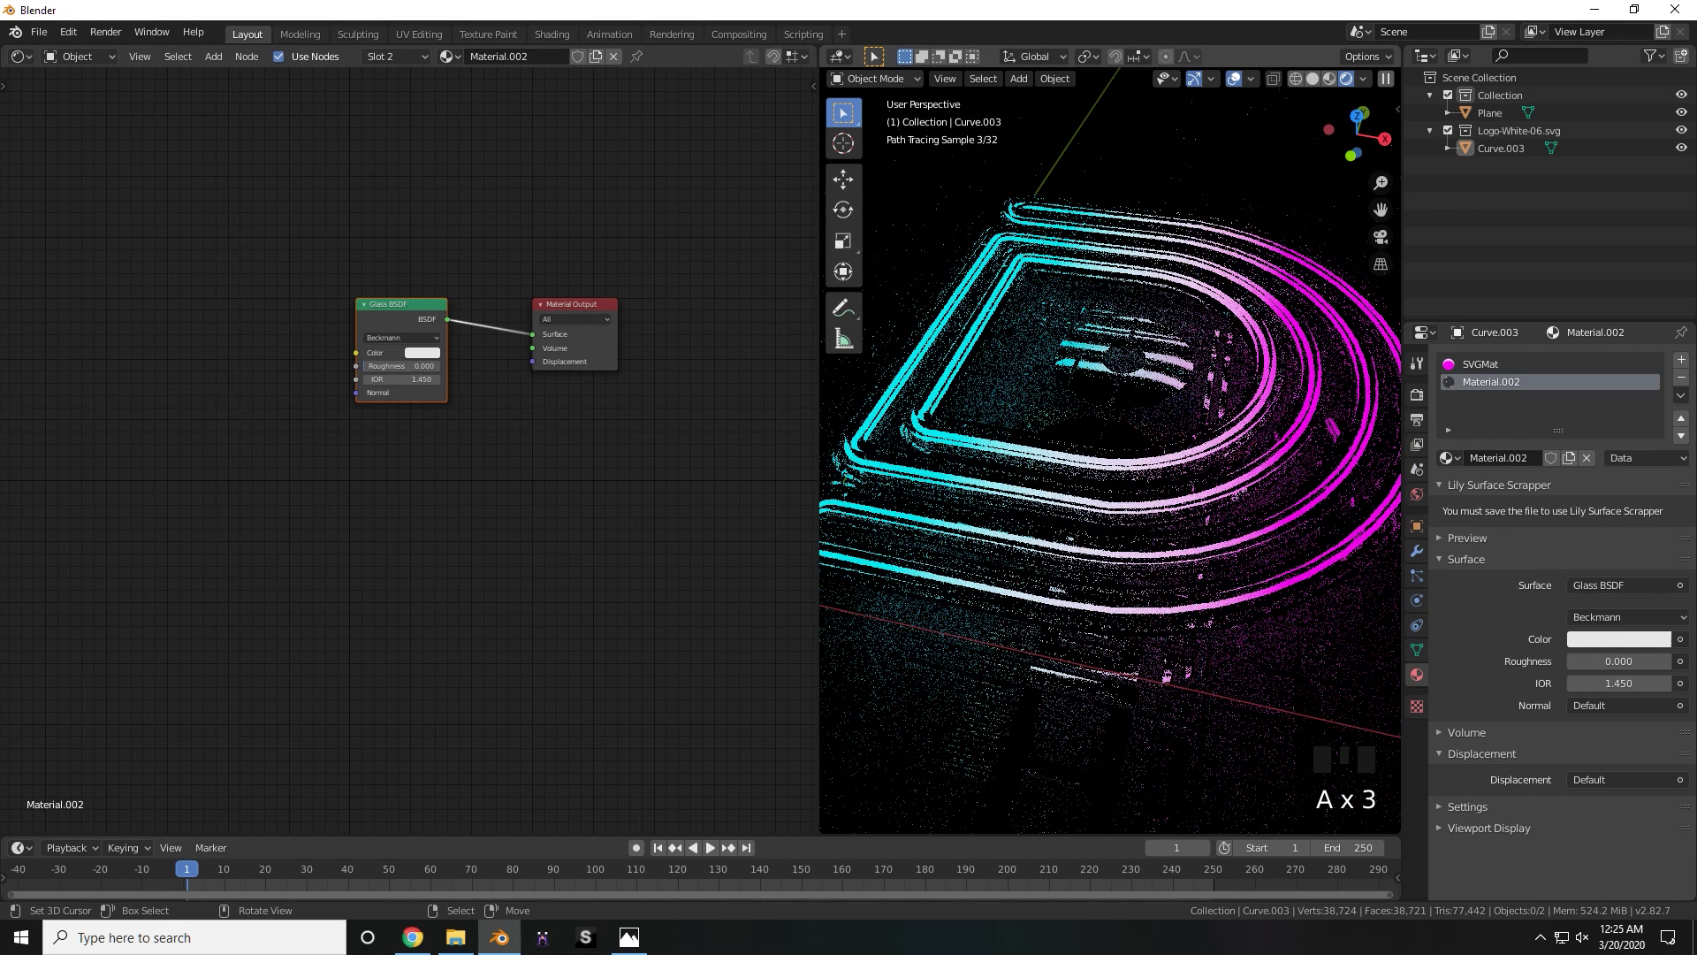
- Apply smooth shading to the D logo object
mouse_move(1063, 443)
middle_down()
mouse_move(1120, 491)
mouse_move(1087, 438)
middle_up()
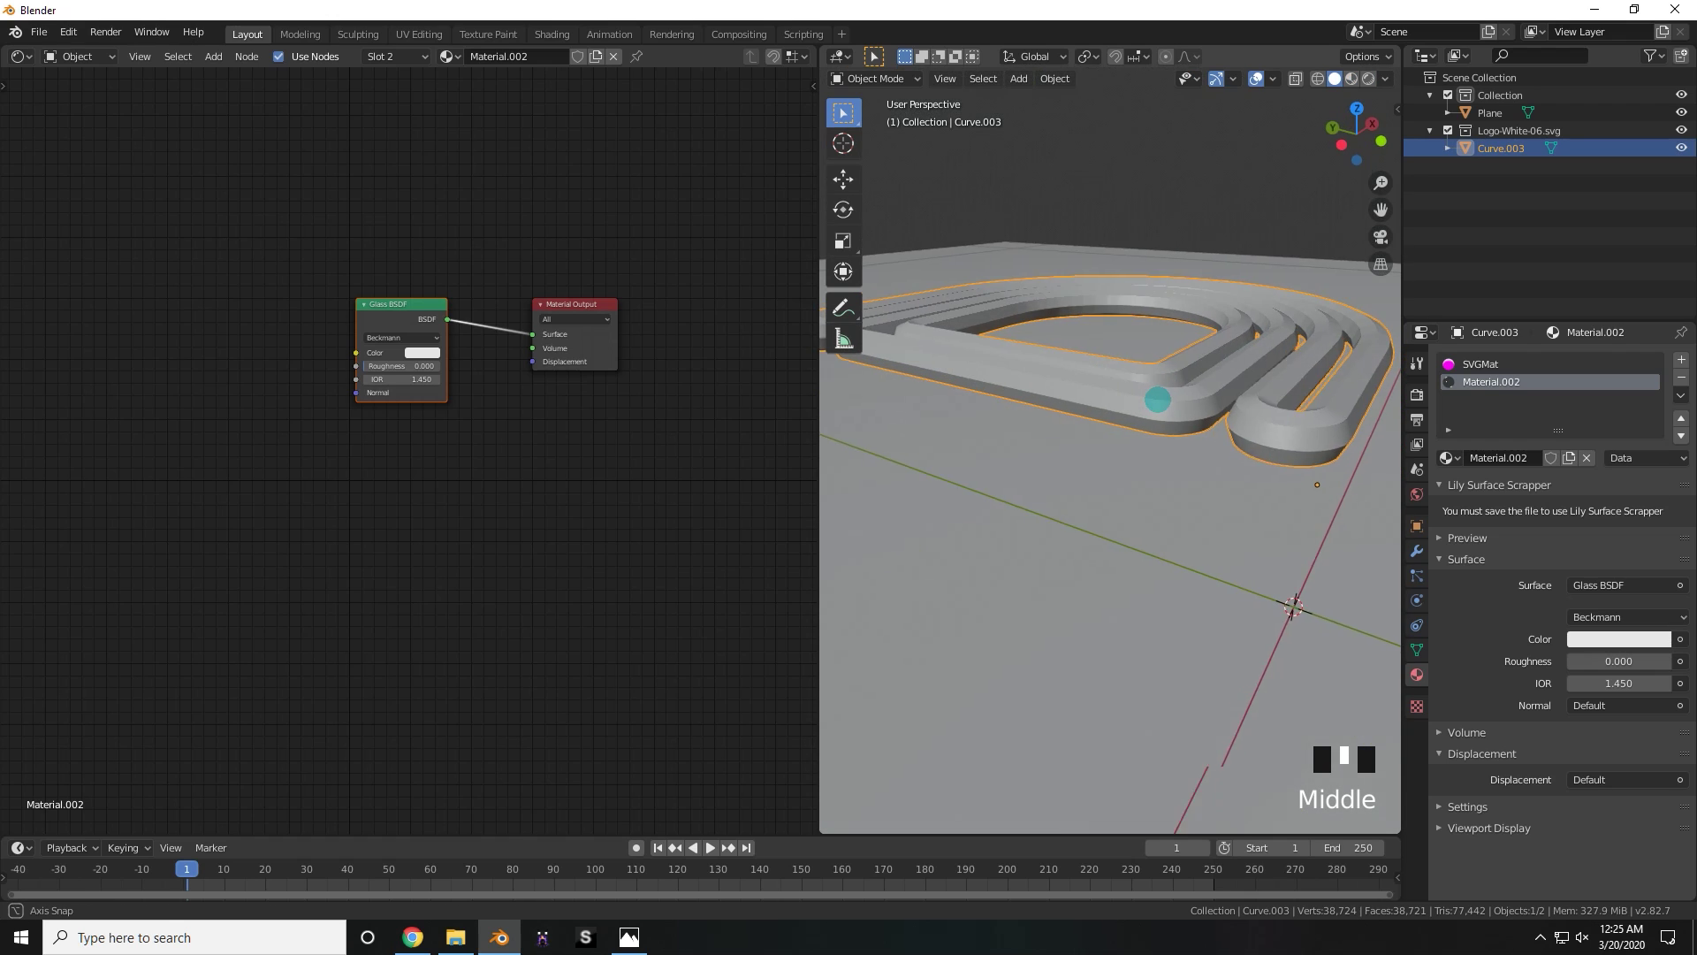
middle_drag(1156, 398, 1058, 437)
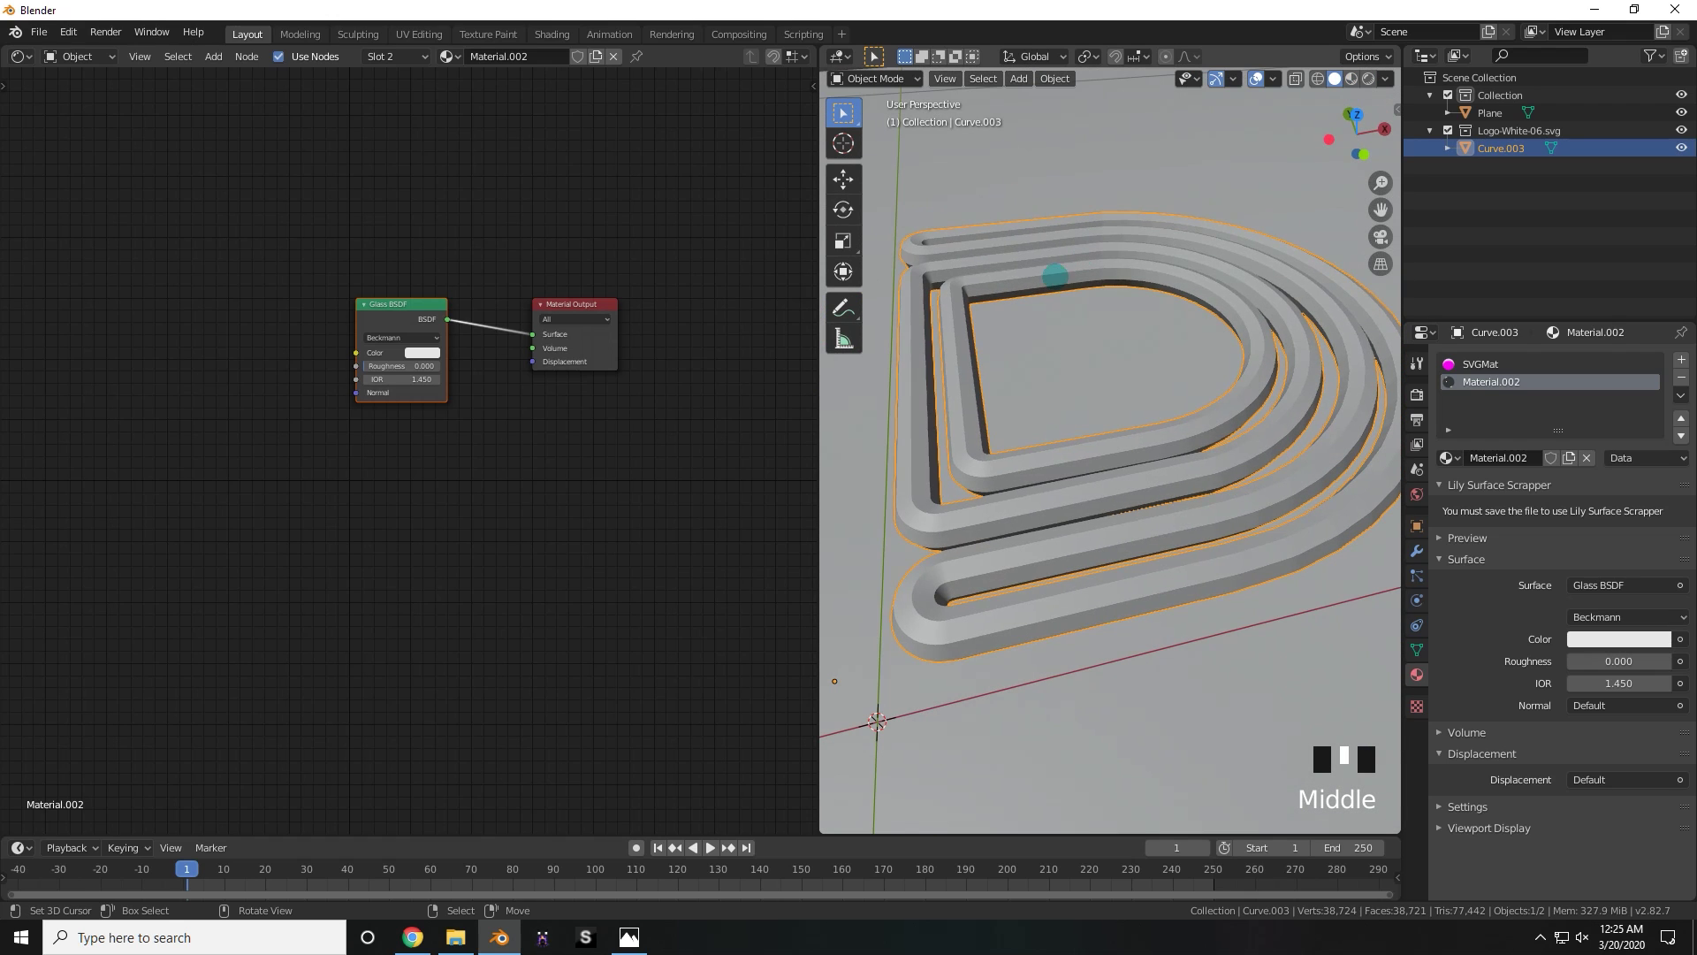
middle_drag(1137, 315, 1103, 284)
click(1055, 77)
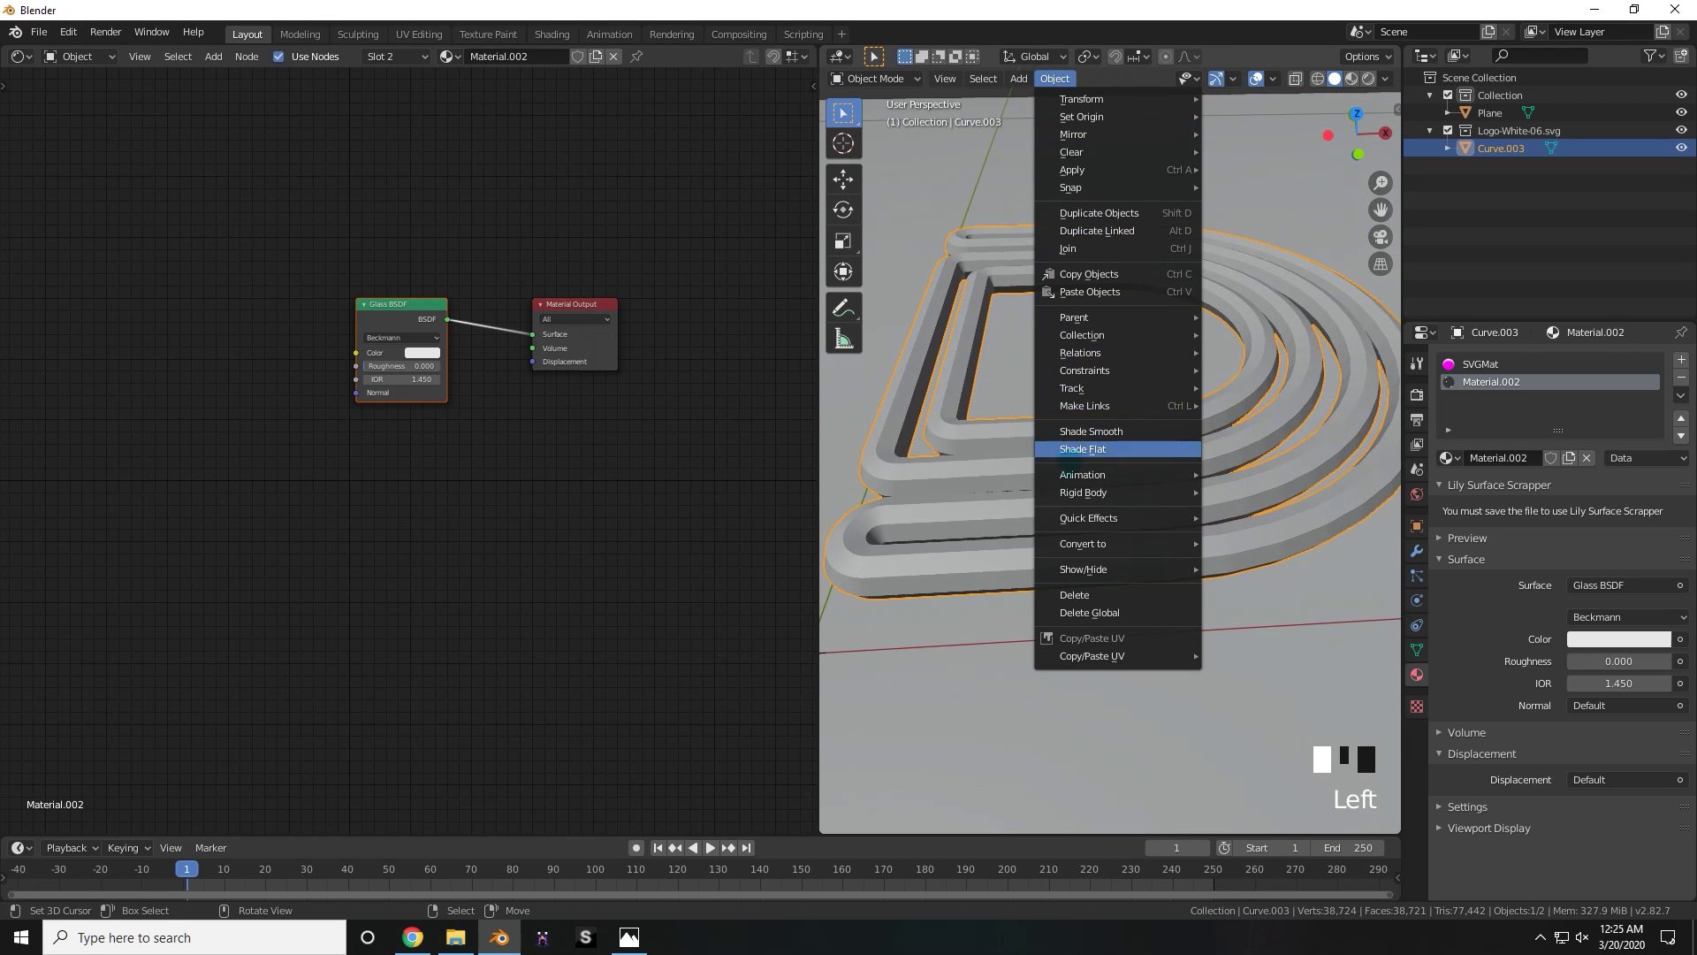
click(1073, 434)
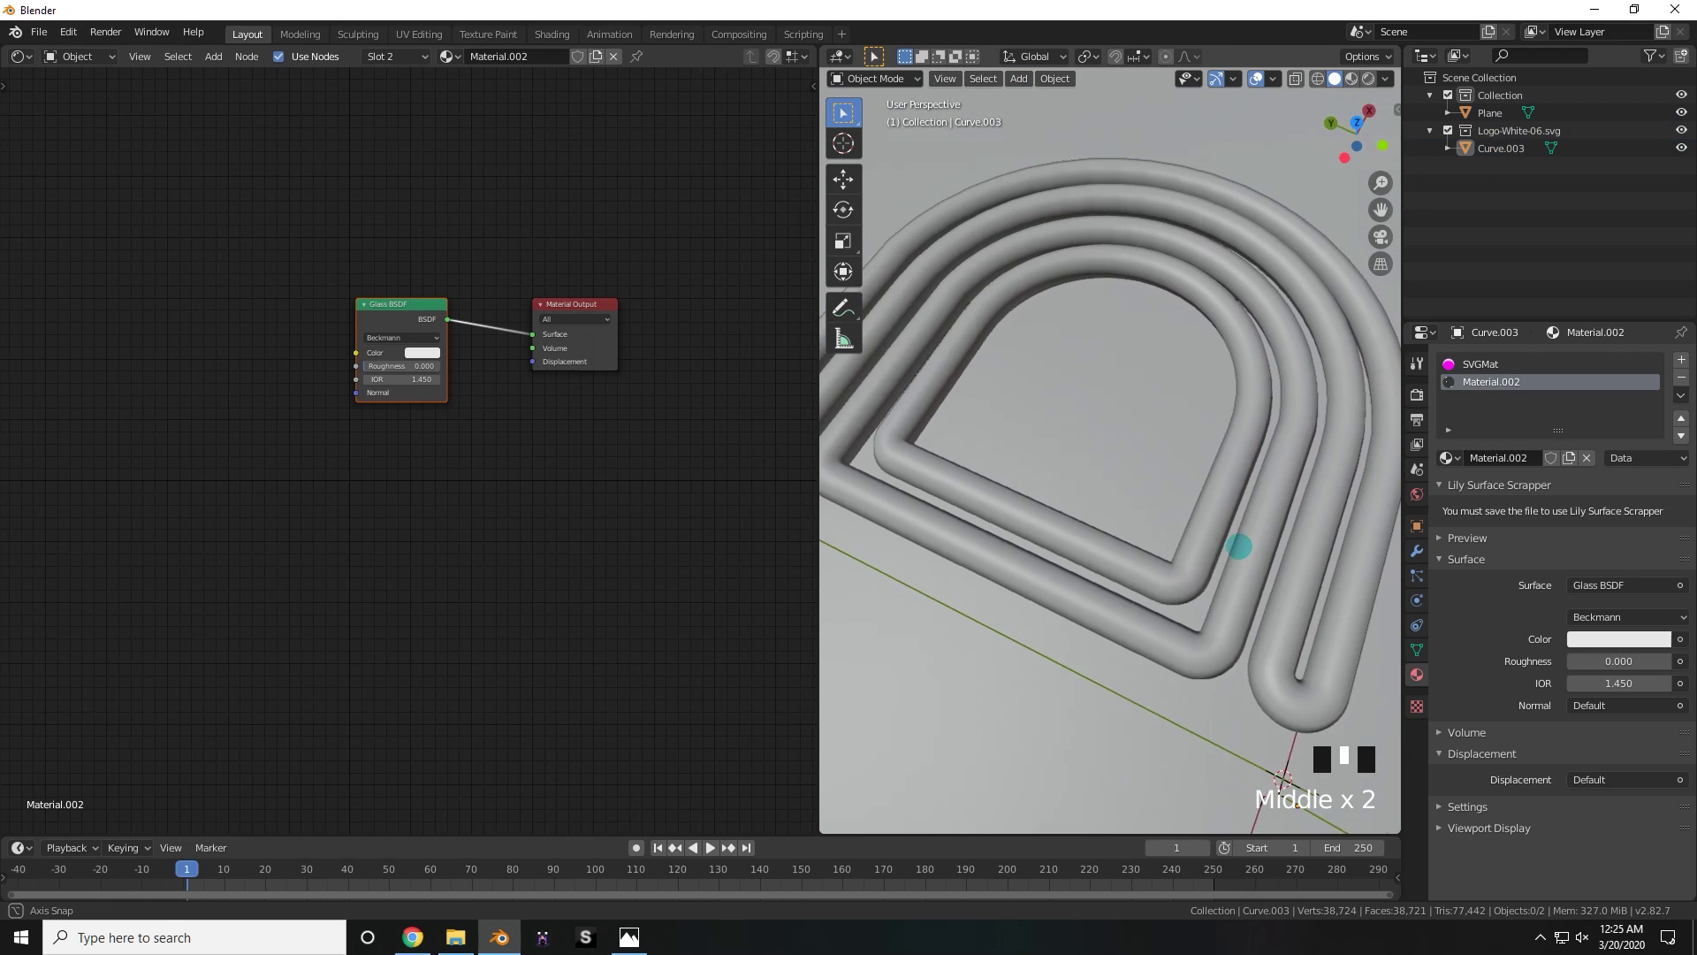
- Add a Subdivision Surface modifier to the D logo and enter Edit Mode on its mesh
middle_drag(1237, 545, 1379, 557)
click(1417, 551)
click(1477, 459)
click(1494, 360)
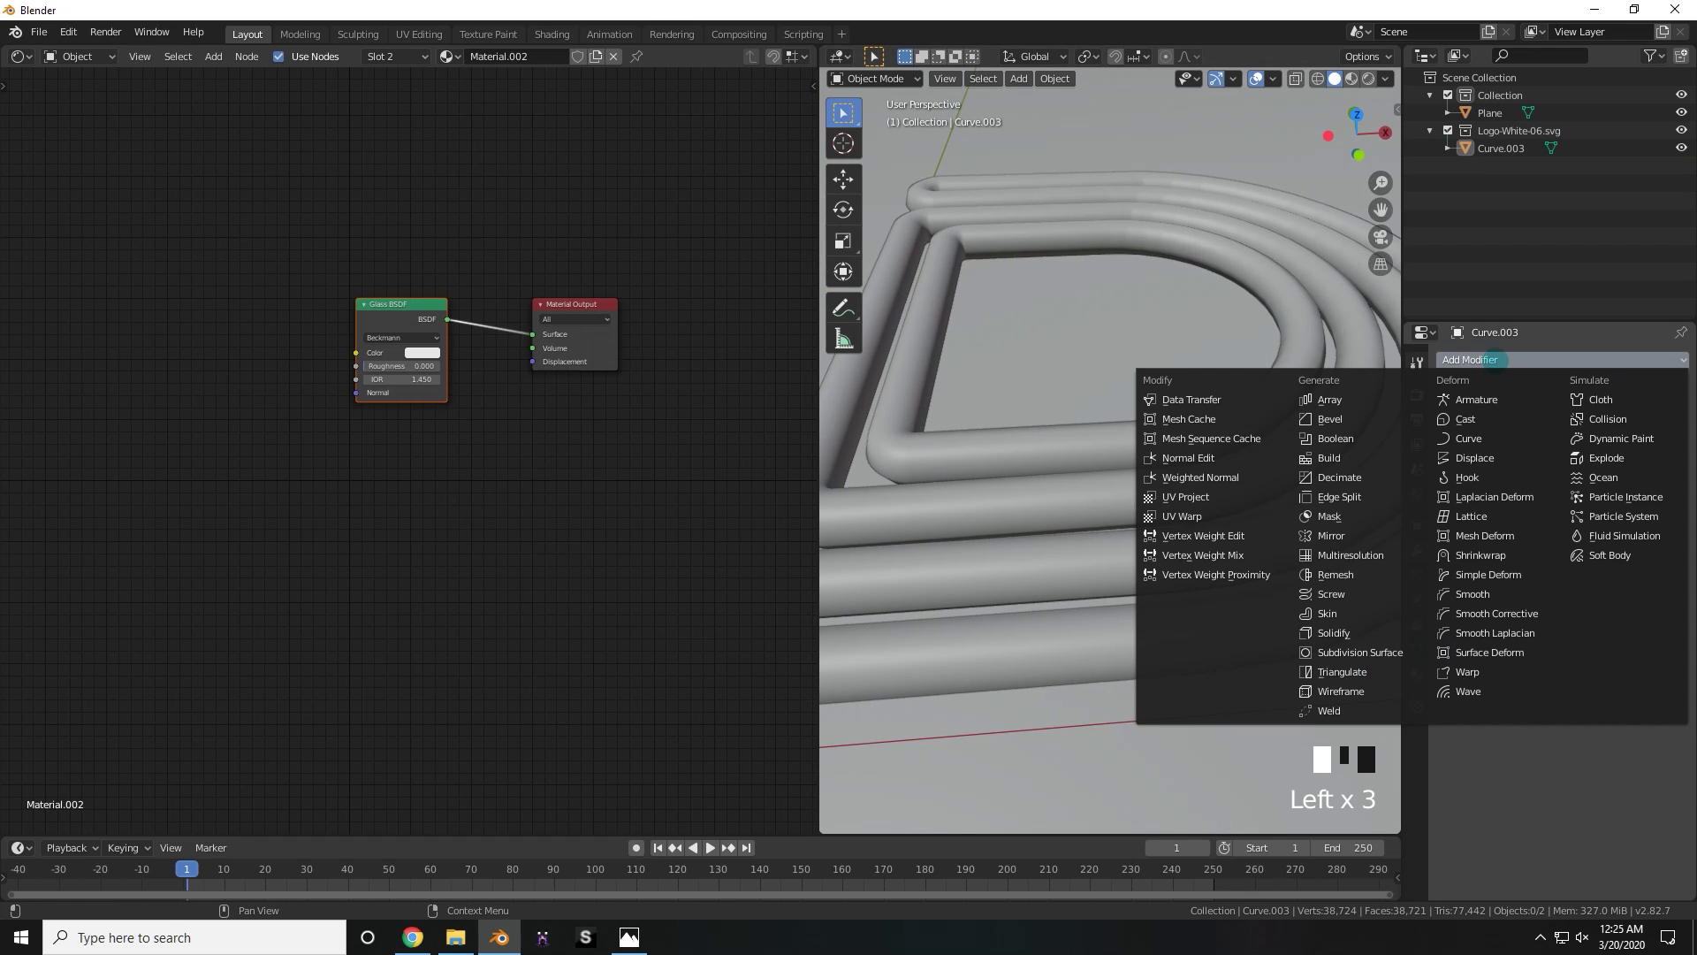
click(1360, 653)
middle_drag(1140, 610, 1223, 580)
scroll(1172, 622, up, 4)
key(Tab)
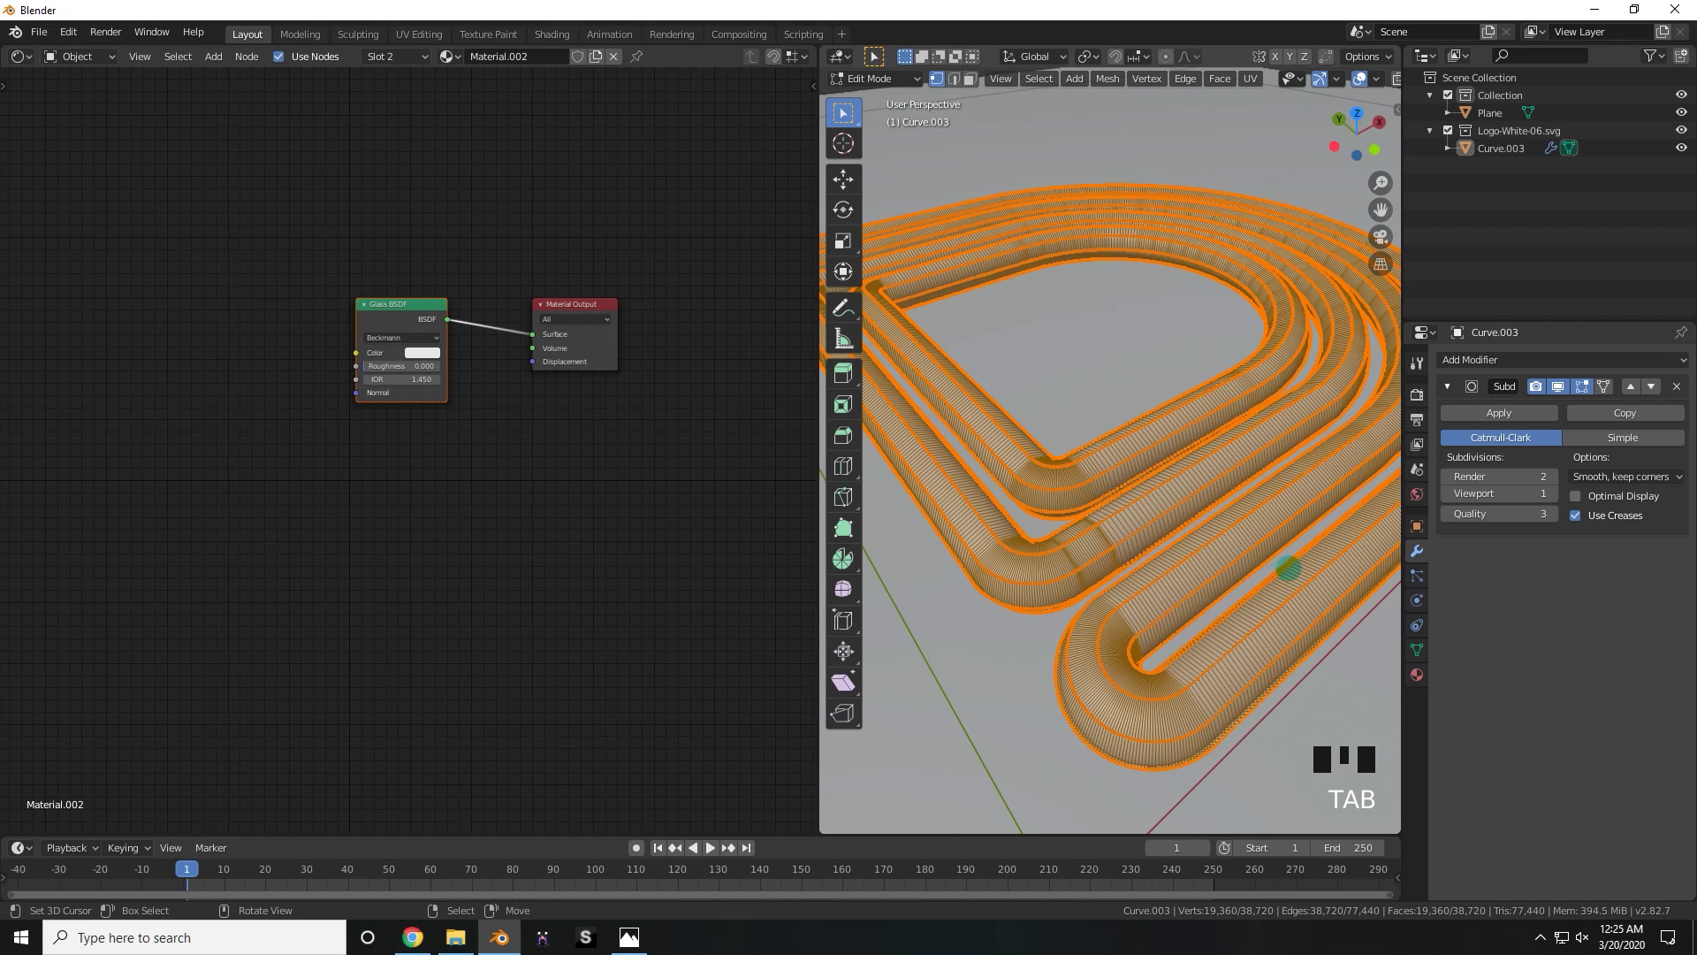
- Turn on the Subdivision modifier's edit-cage display for the D logo and return to Object Mode
click(1581, 386)
click(1580, 387)
click(1602, 386)
click(1602, 386)
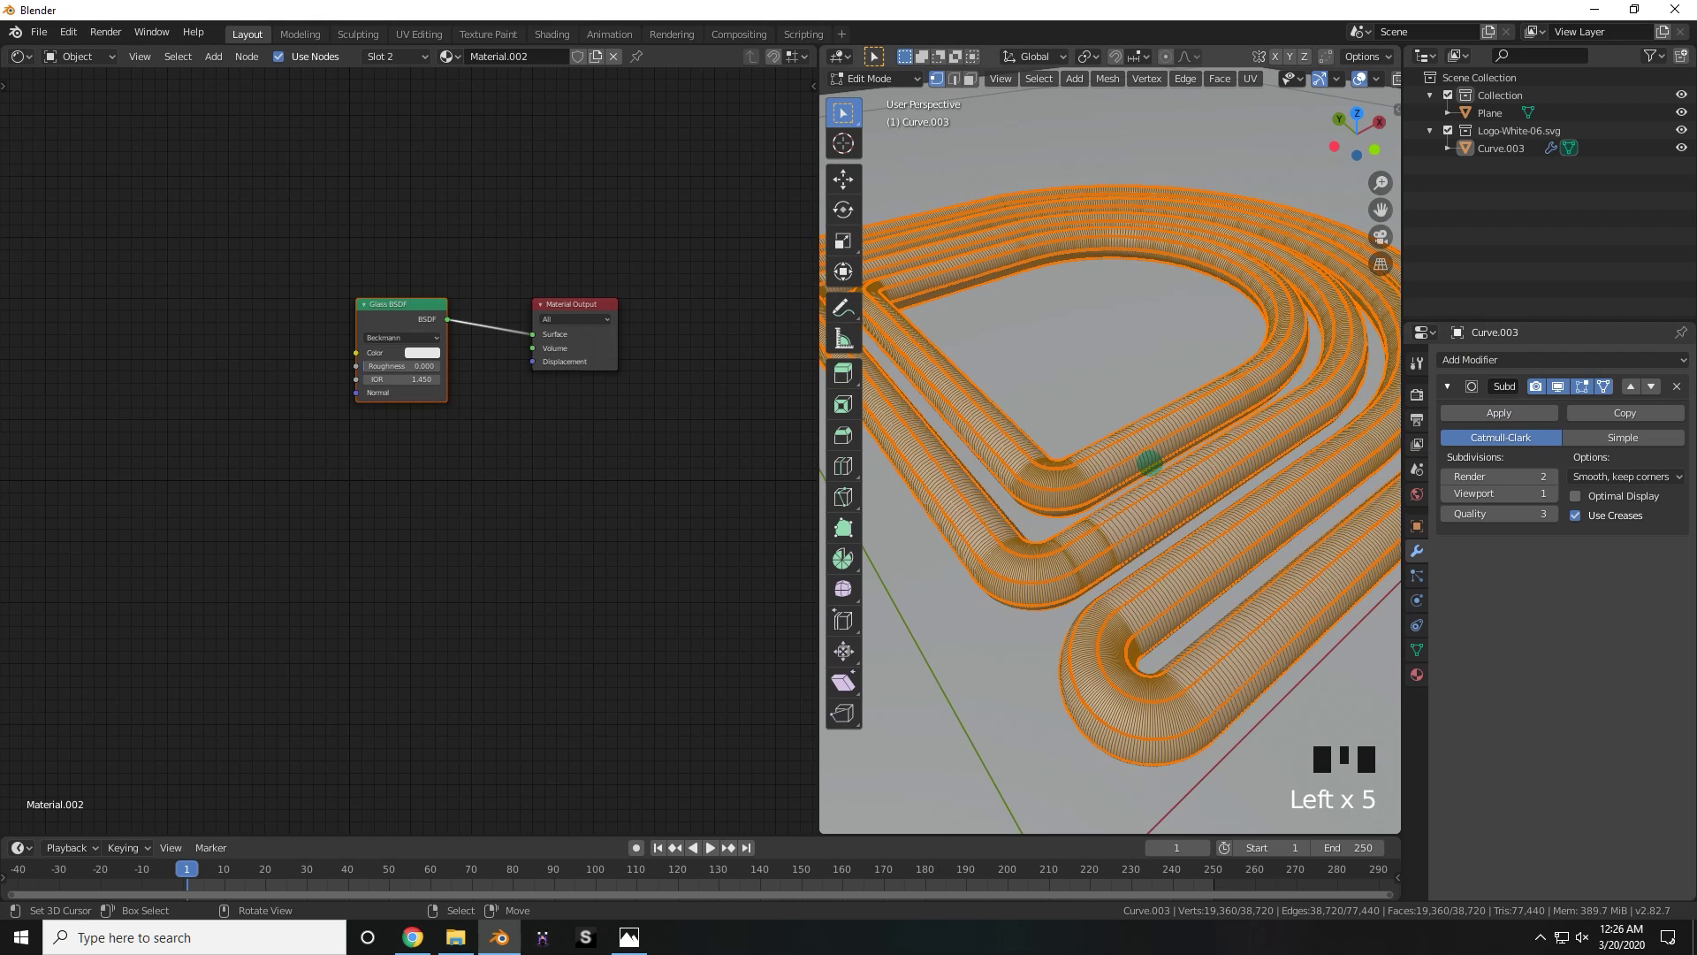
scroll(1082, 491, down, 2)
key(Tab)
mouse_move(1173, 512)
middle_down()
mouse_move(1205, 572)
mouse_move(1161, 540)
middle_up()
key(z)
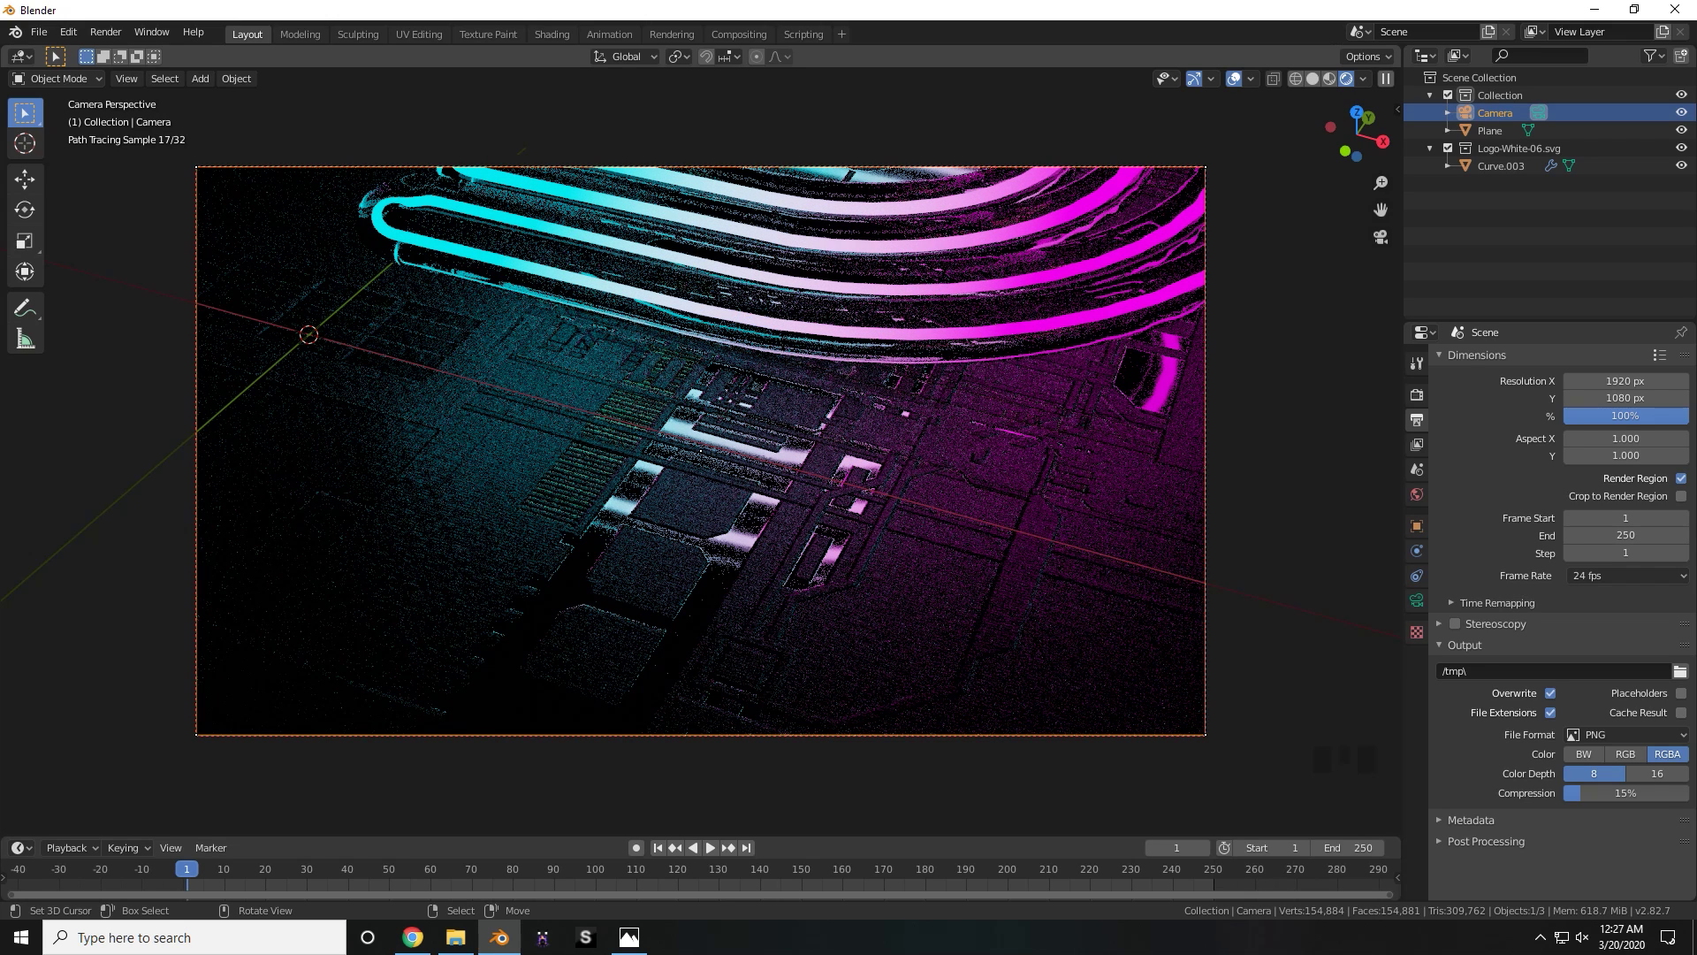
- Save the project as yikes.blend in the Saves folder, one level above Battle Cats
key(ctrl+s)
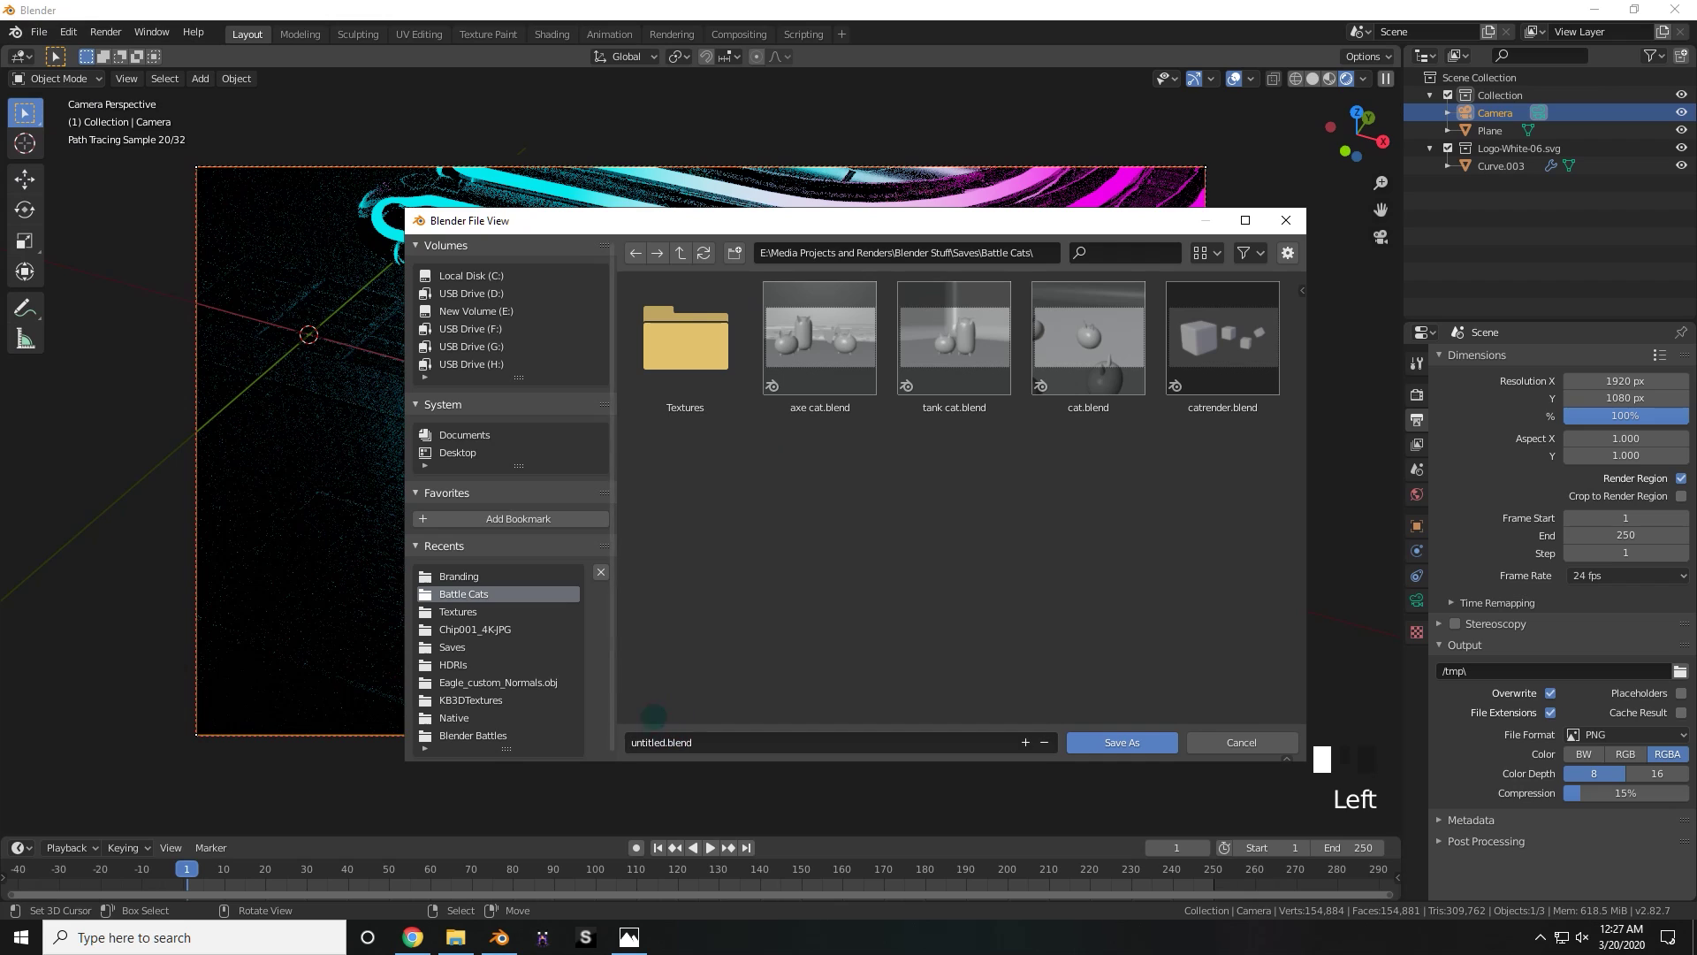
click(681, 253)
click(645, 743)
click(641, 742)
double_click(640, 744)
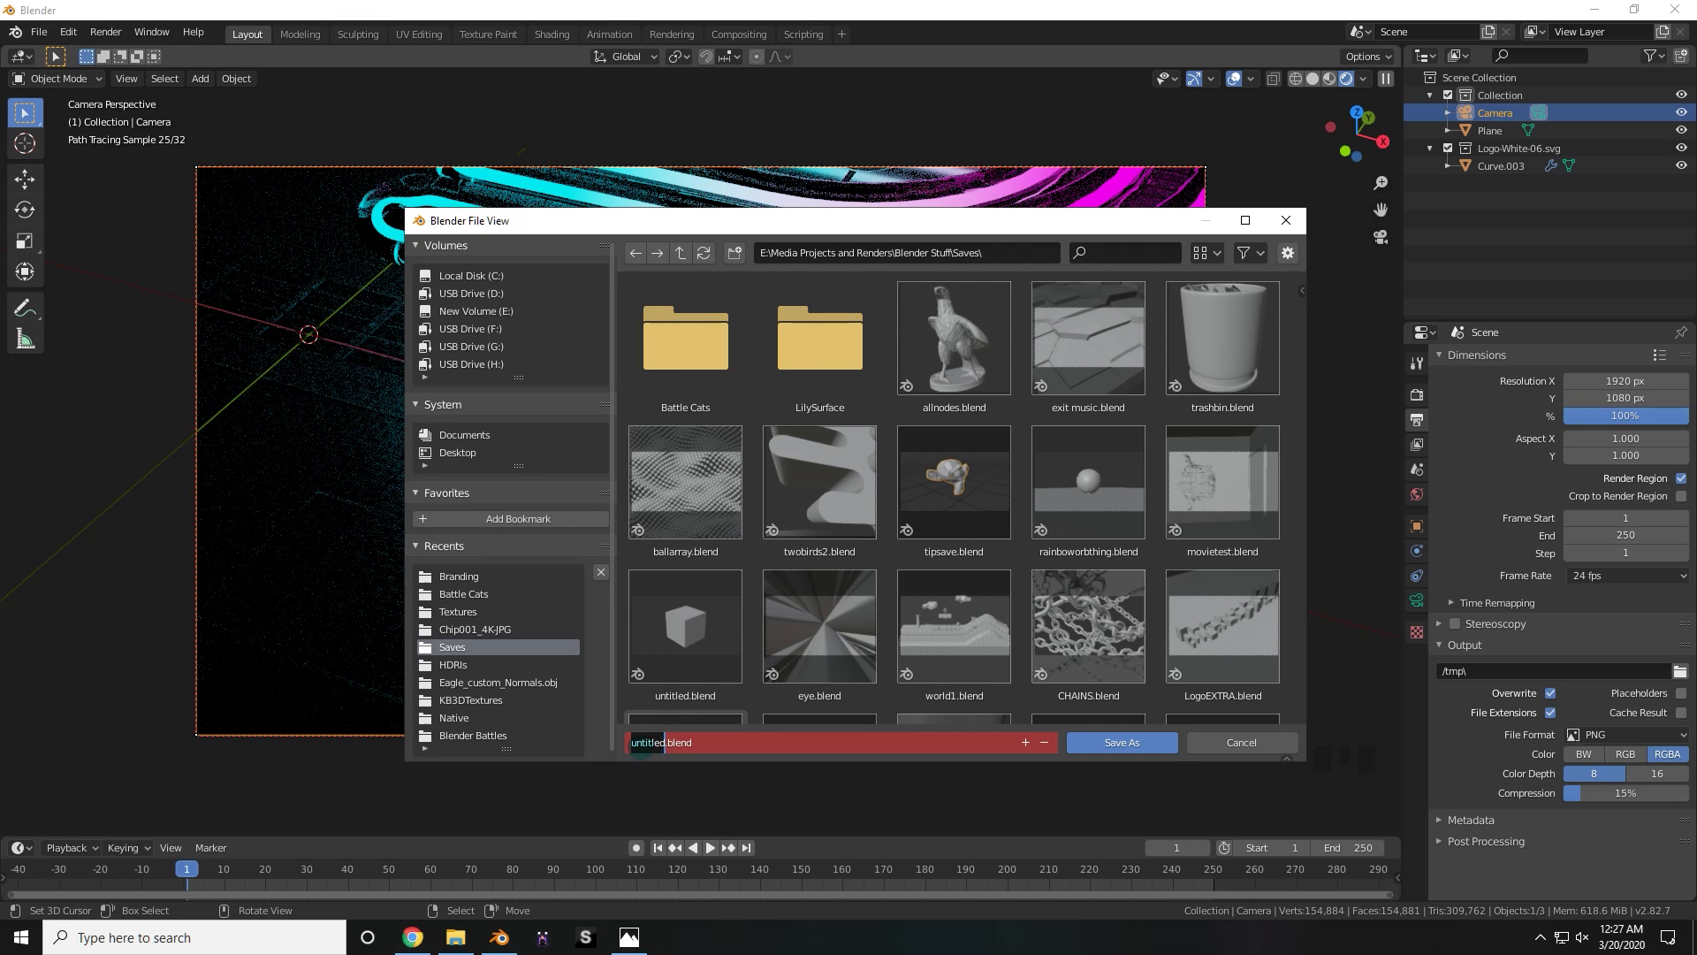
text(yikes)
key(Return)
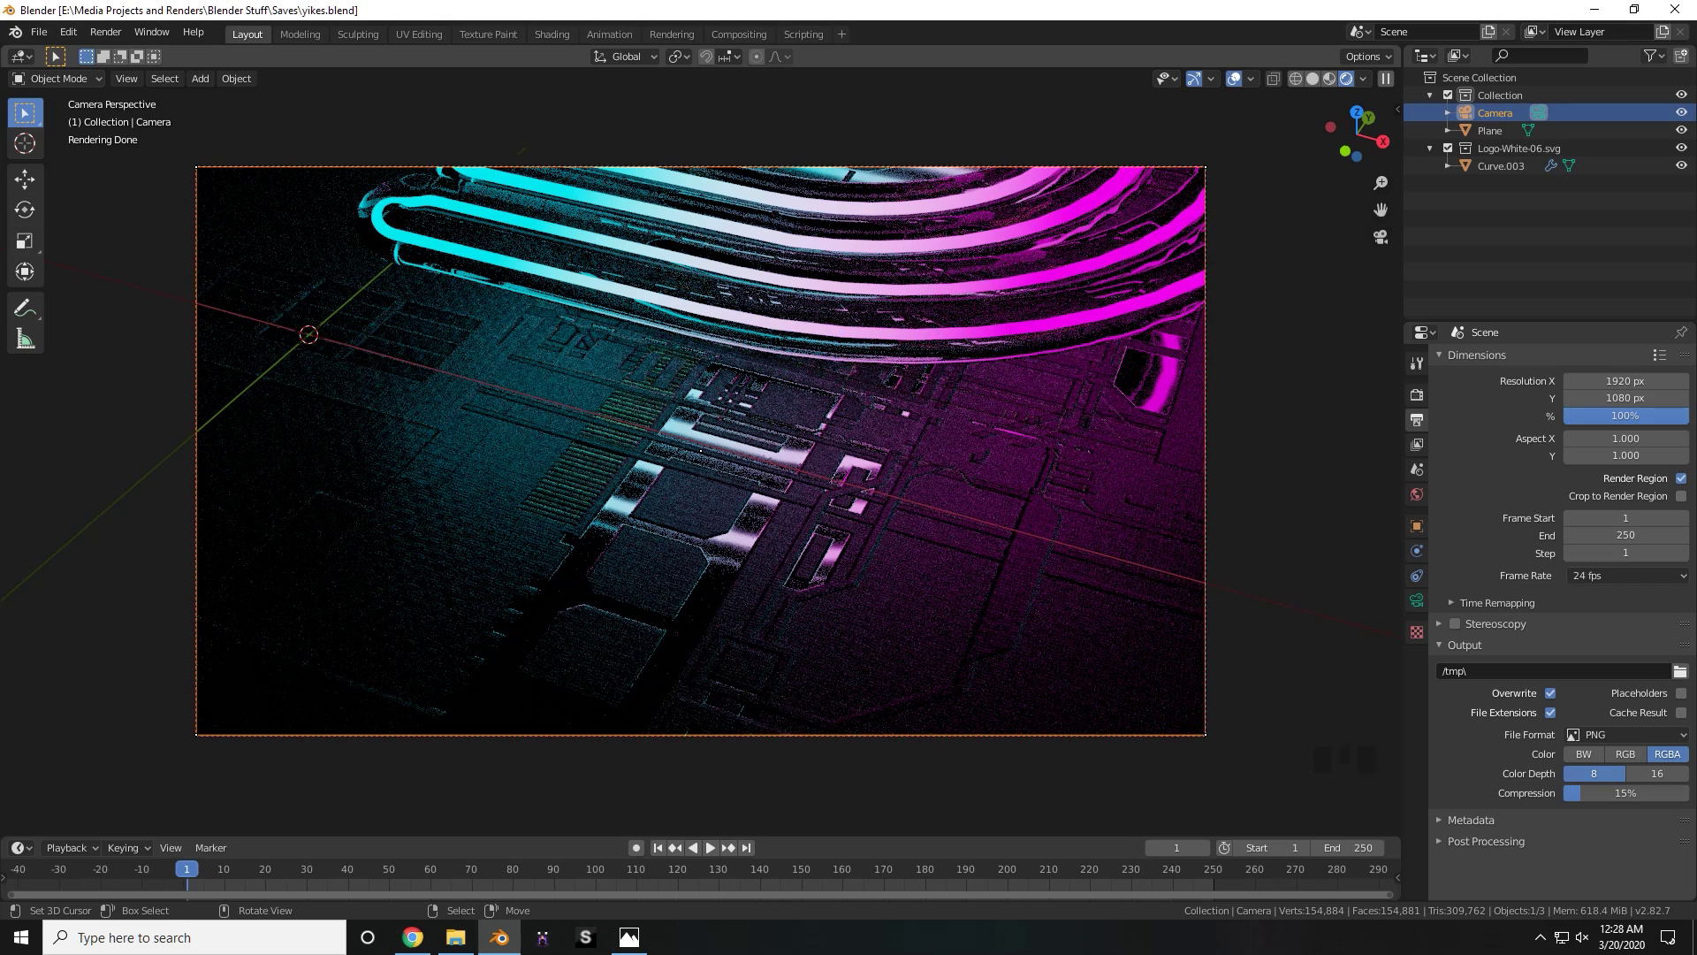
- Examine the camera's rendered preview and display the scene's Cycles render and sampling settings
scroll(700, 451, up, 1)
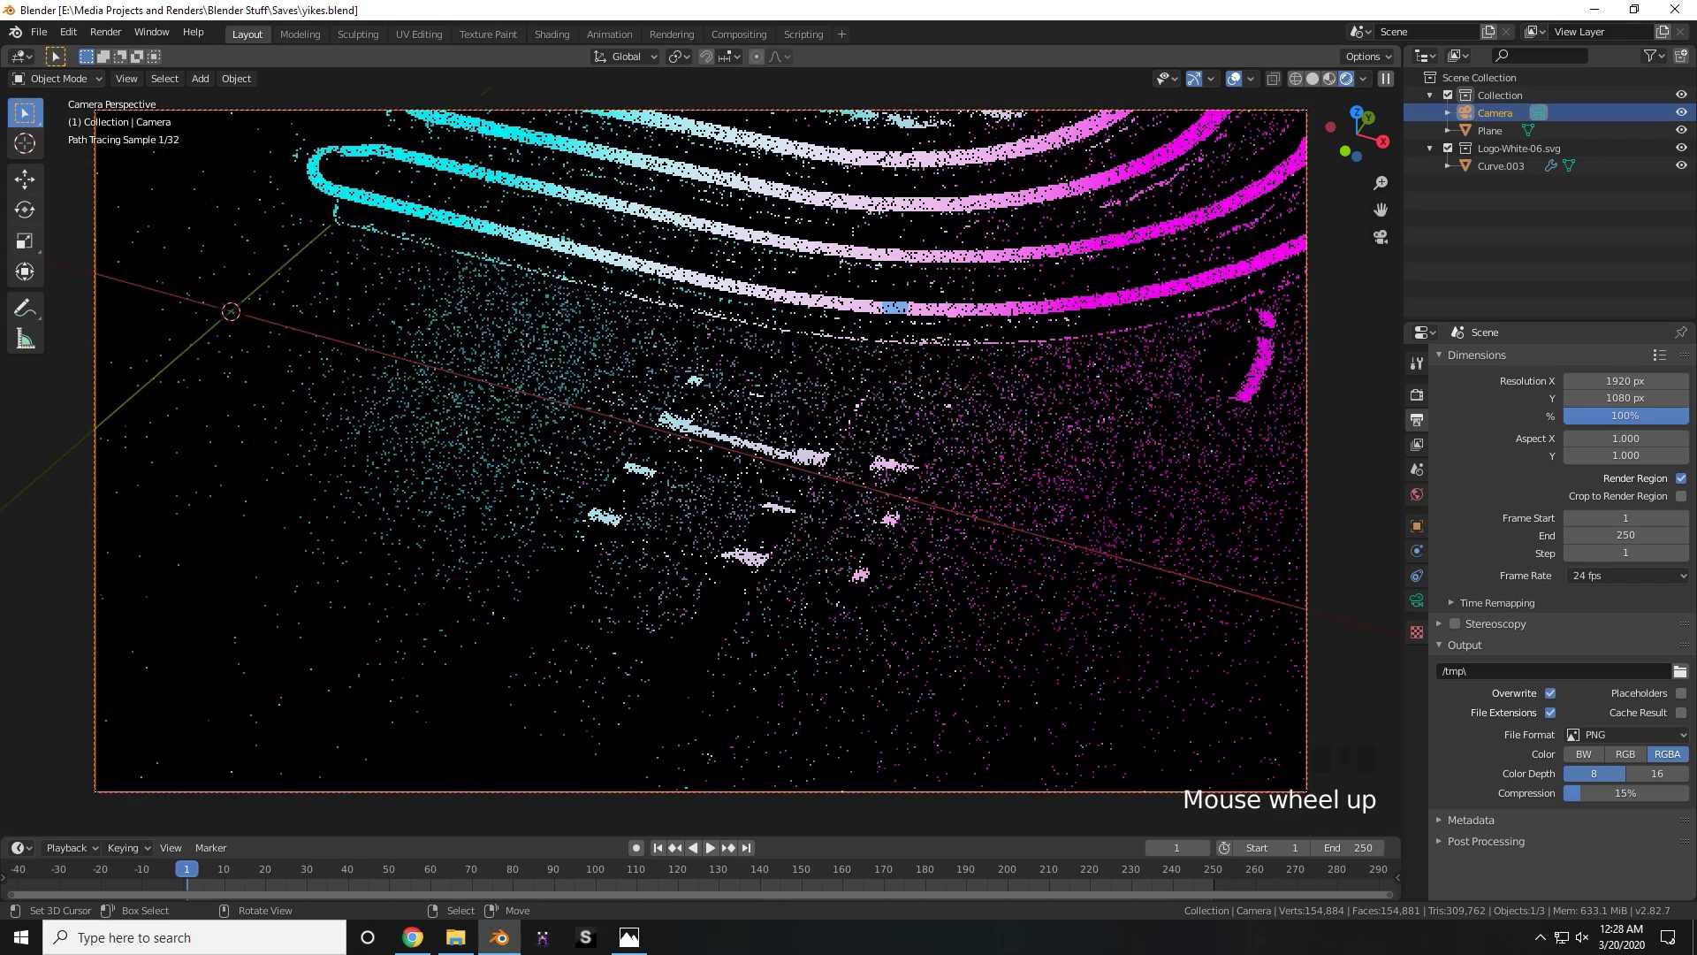
scroll(700, 450, down, 3)
scroll(700, 451, up, 3)
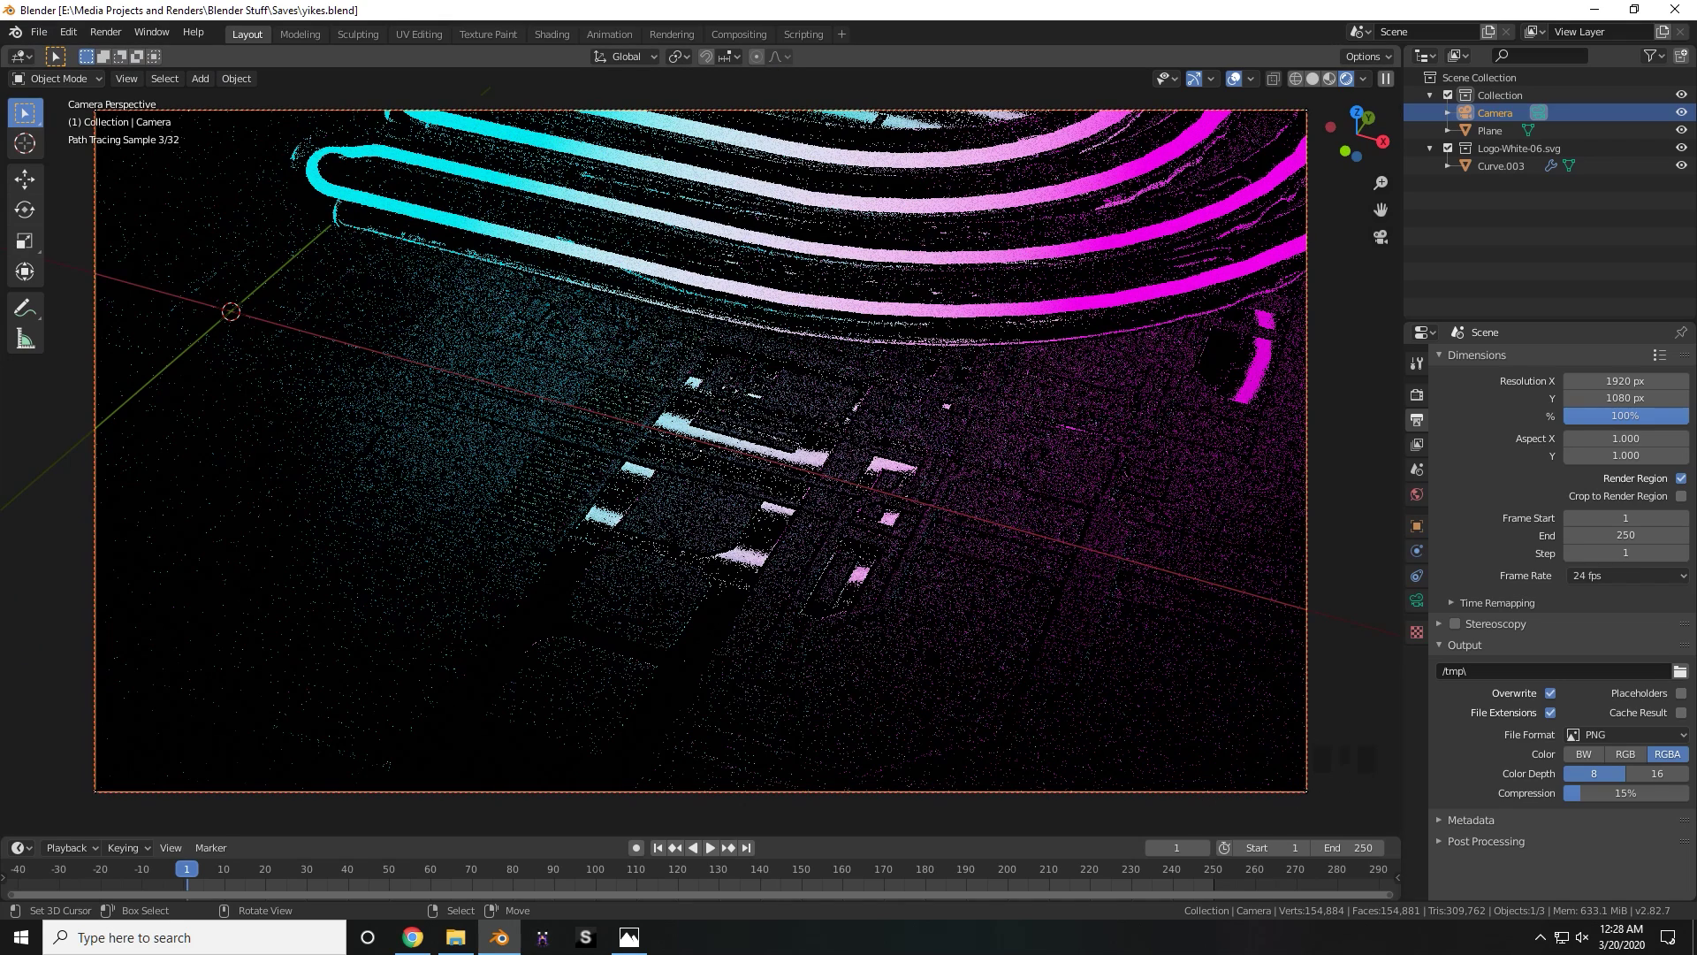
click(1416, 394)
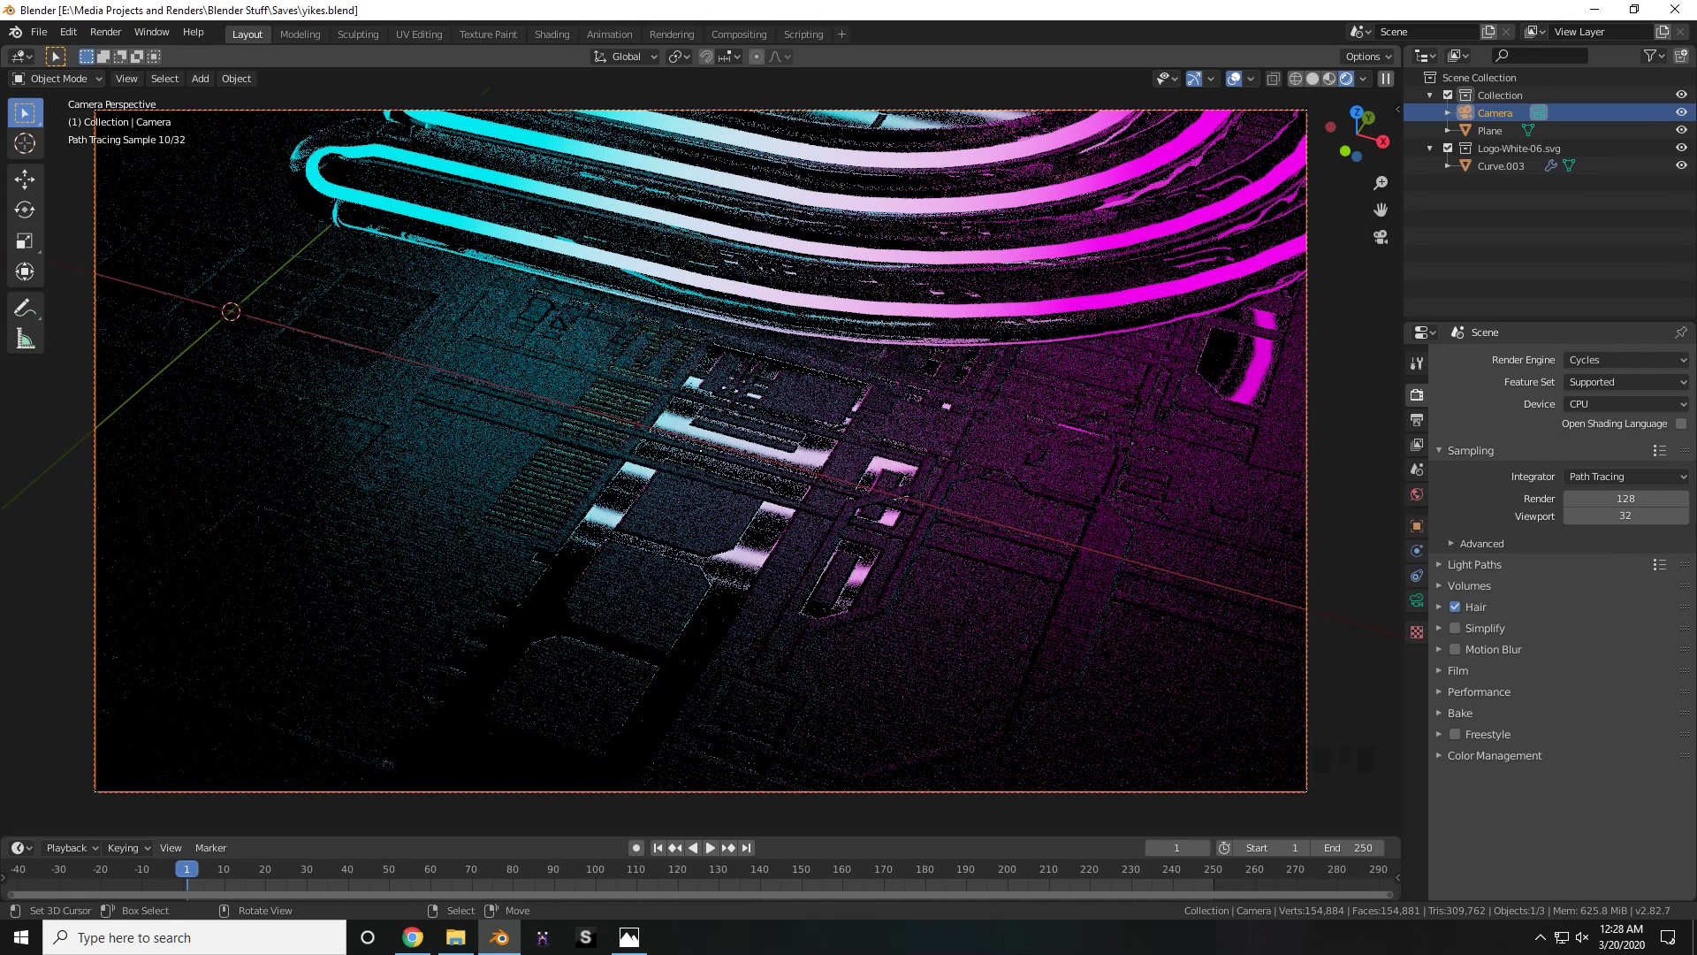
right_click(701, 450)
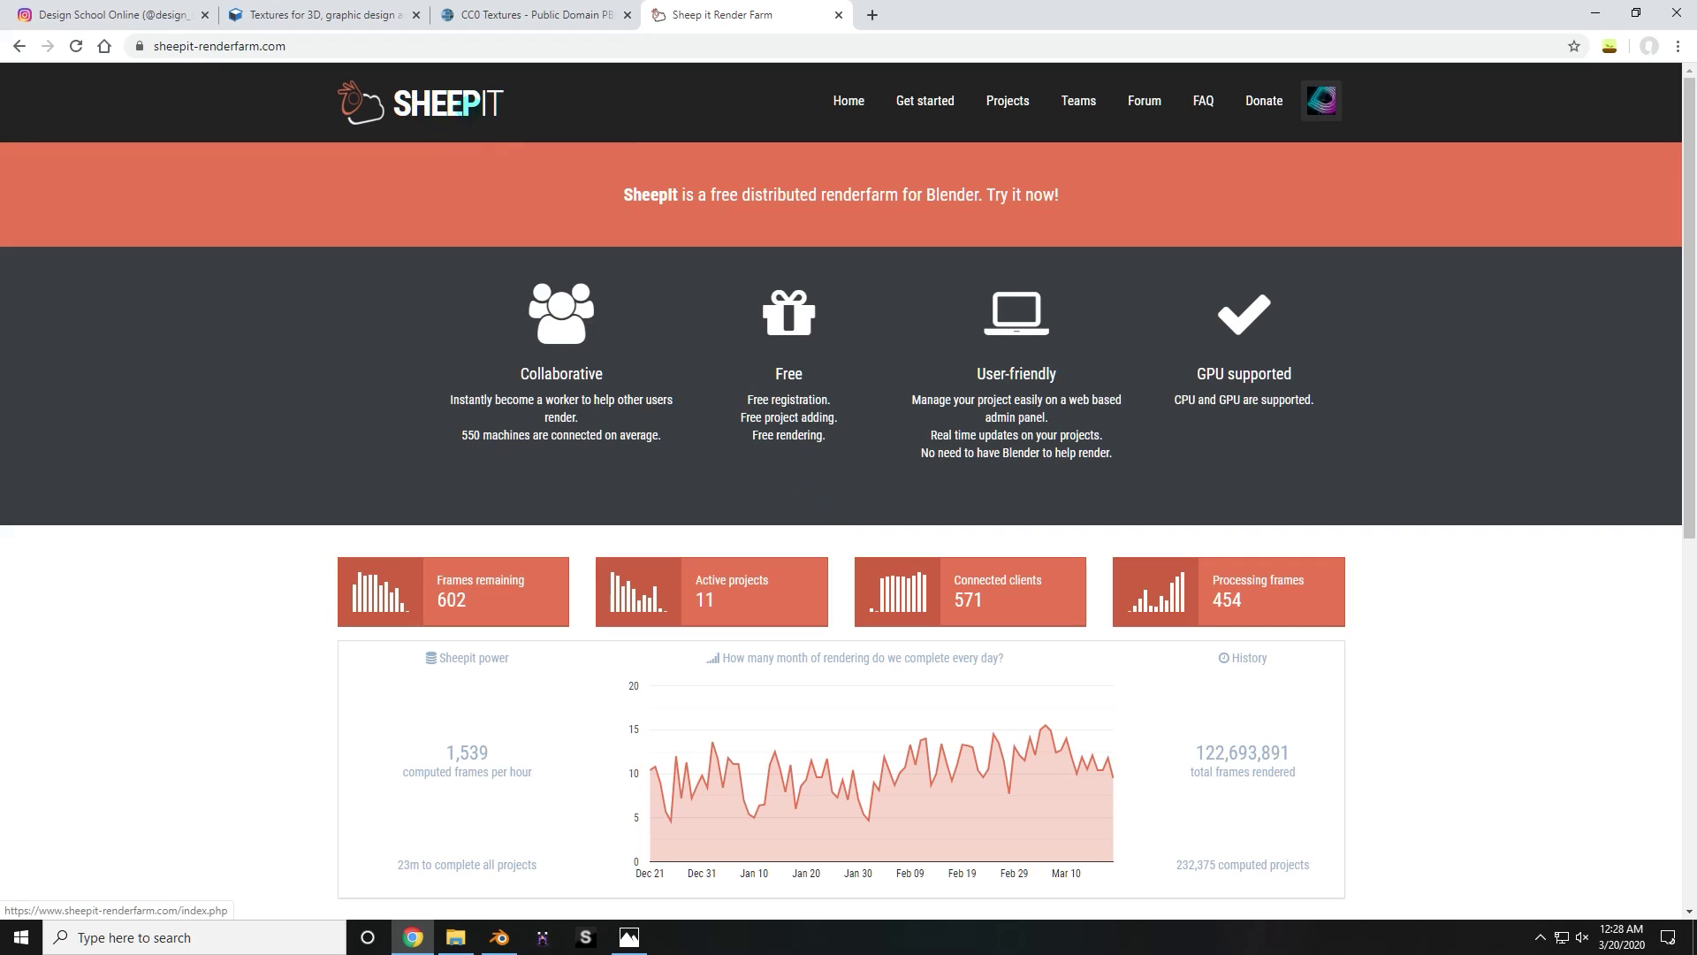